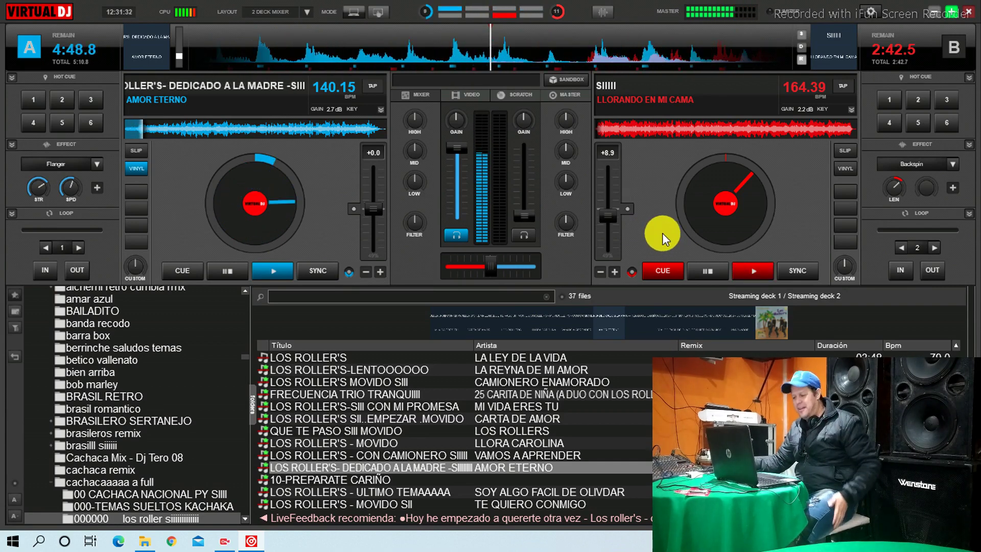
Load "MI VIDA ERES TU" onto deck B and reset the deck's pitch to zero.
{"action": "left_click", "coordinate": [627, 207]}
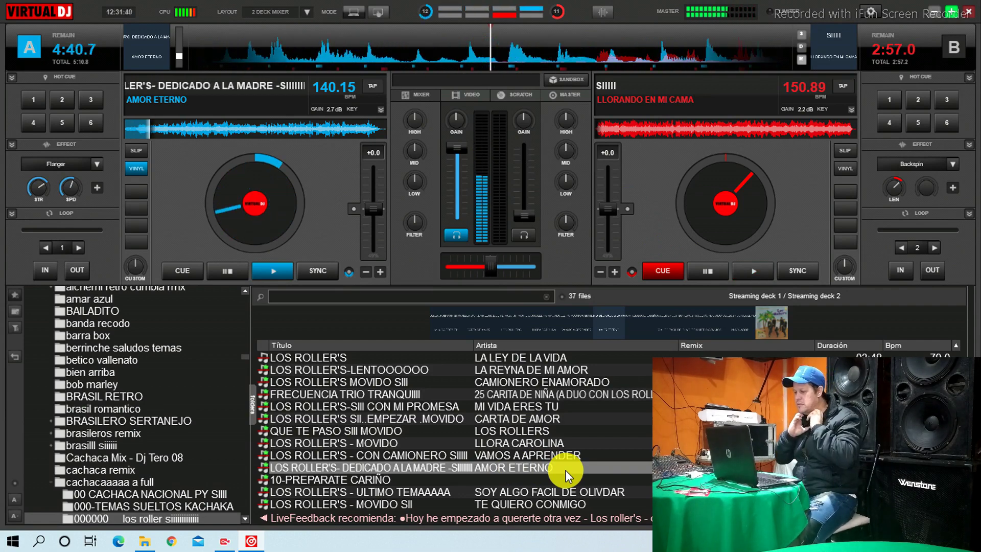
{"action": "left_click", "coordinate": [527, 406]}
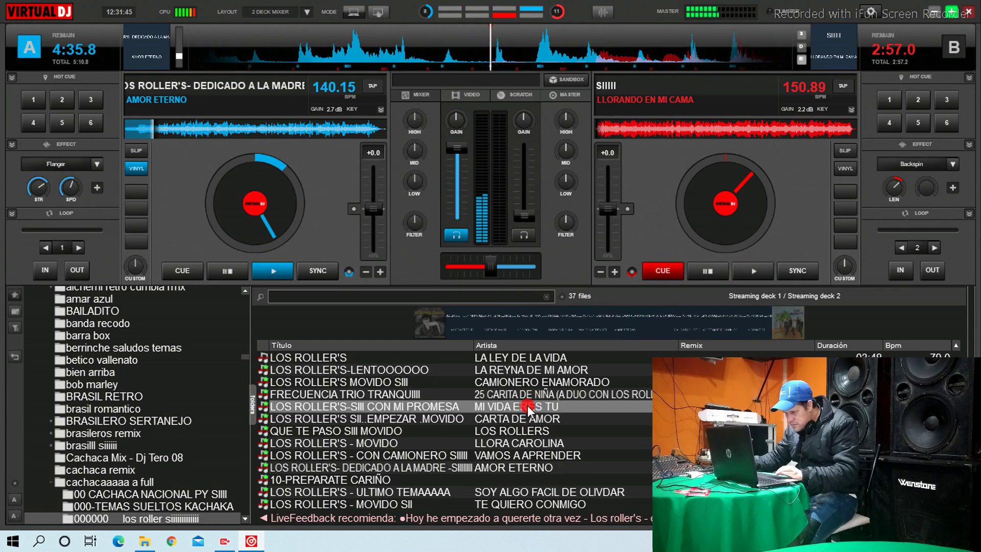
{"action": "left_click_drag", "start_coordinate": [527, 406], "coordinate": [630, 208]}
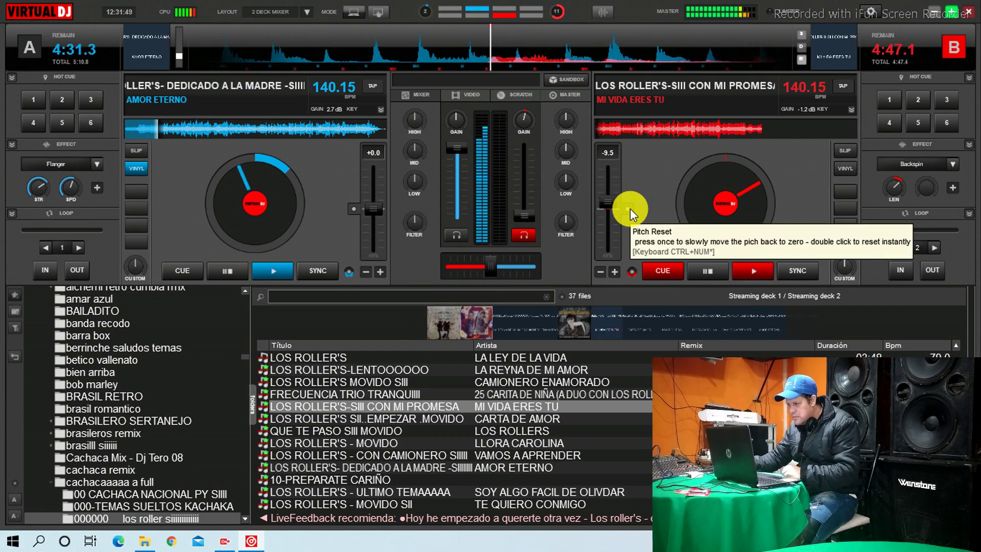
{"action": "double_click", "coordinate": [630, 209]}
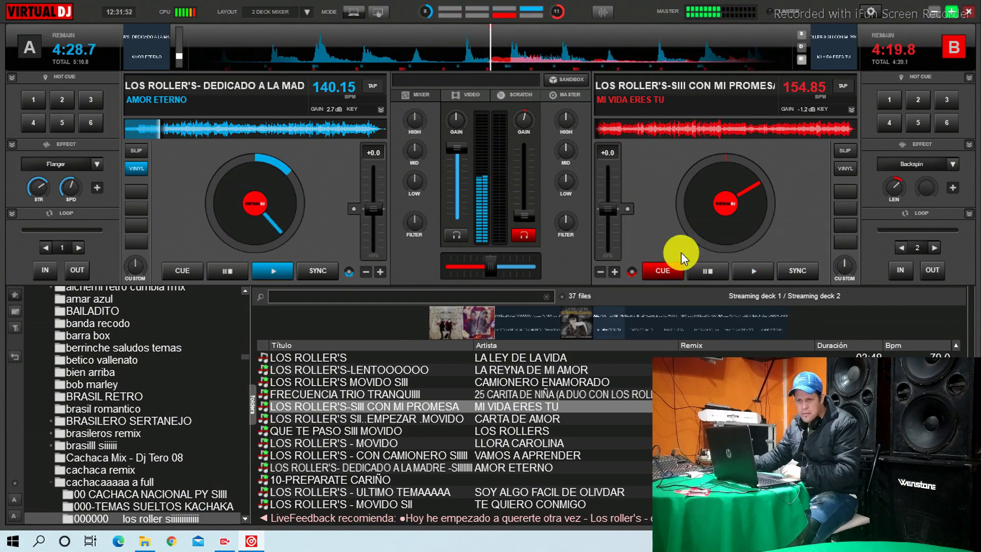
Preview "MI VIDA ERES TU" on deck B and return it to its cue point.
{"action": "left_click", "coordinate": [667, 237]}
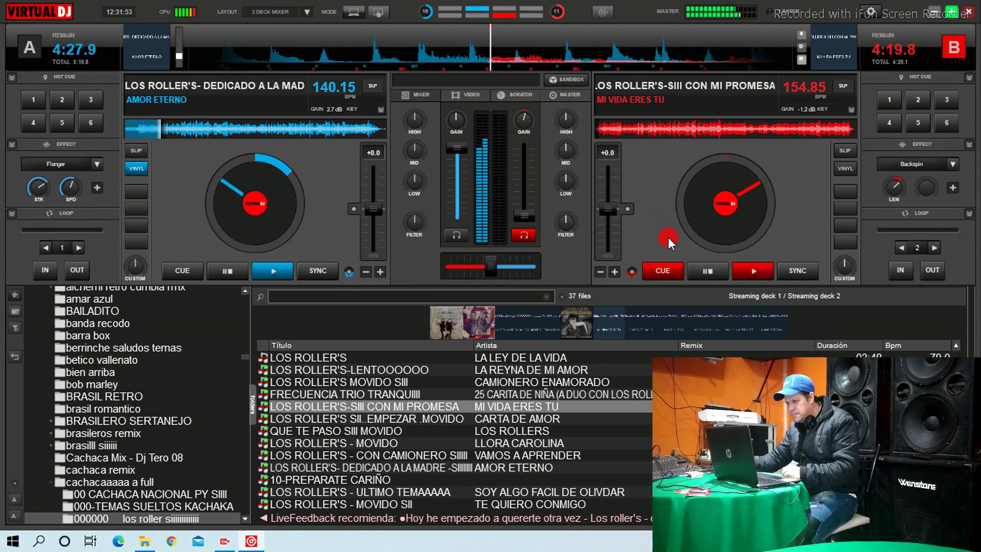
{"action": "left_click", "coordinate": [754, 271]}
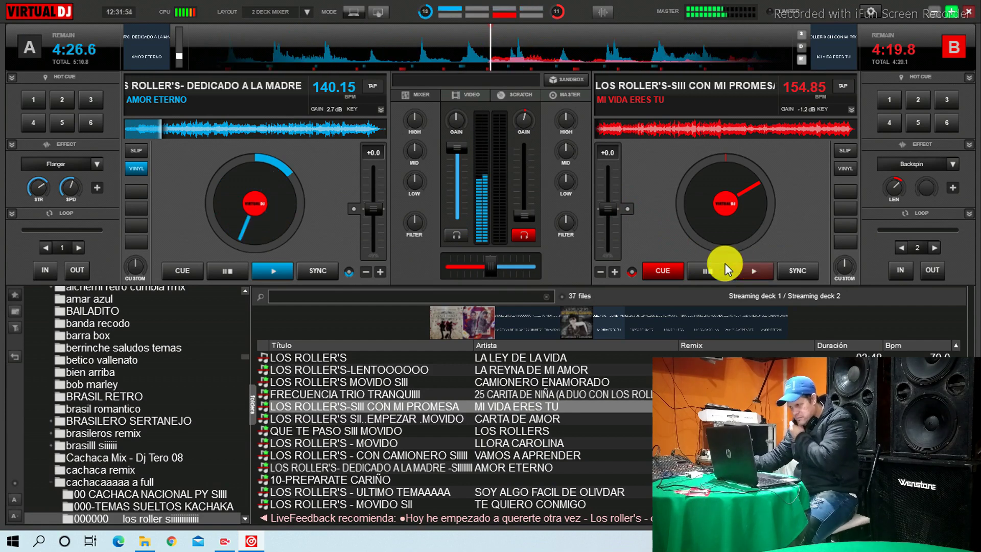
{"action": "left_click", "coordinate": [665, 270]}
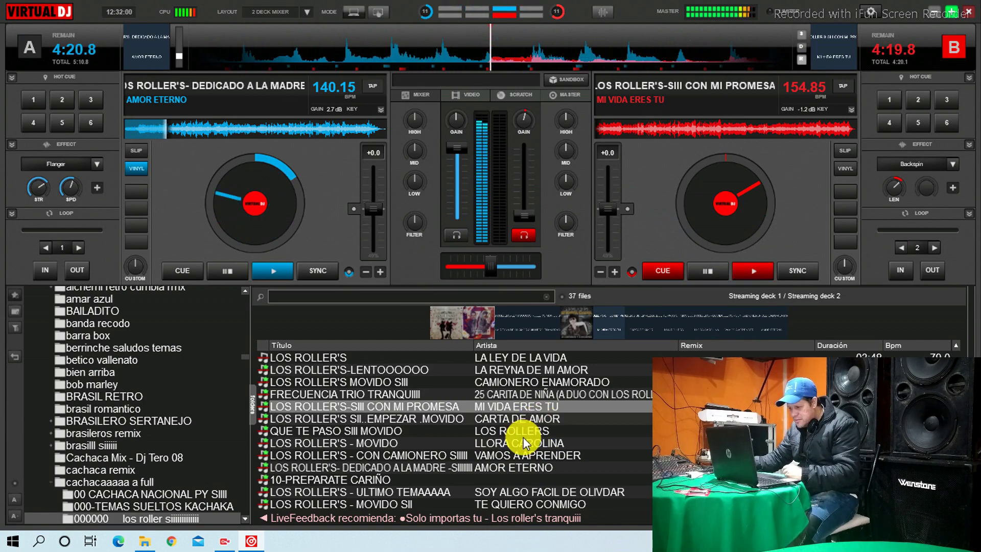
{"action": "scroll", "coordinate": [526, 439], "scroll_direction": "up", "scroll_amount": 2}
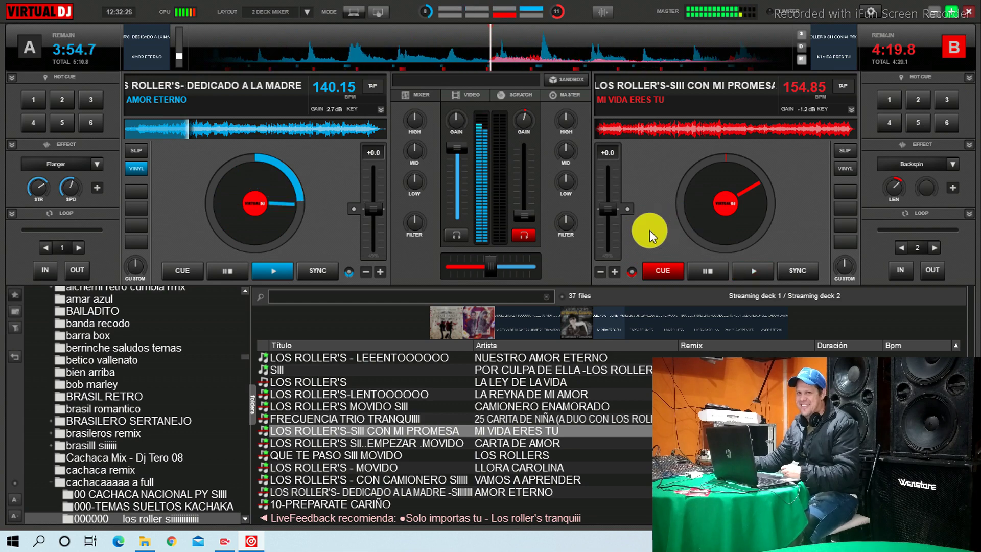
{"action": "left_click", "coordinate": [748, 271]}
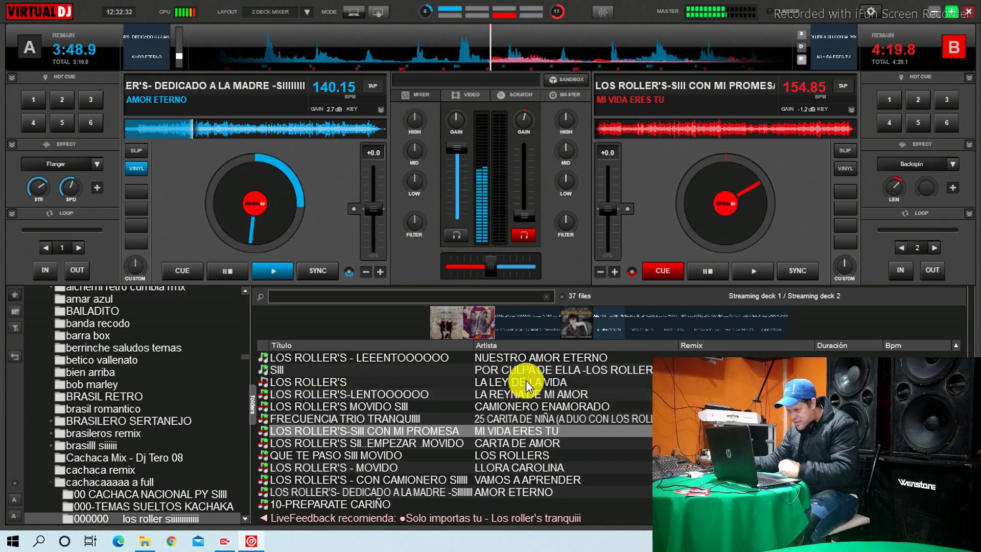
Preview "LA LEY DE LA VIDA" on deck B, return it to its cue point and replace it with "MI VIDA ERES TU".
{"action": "left_click_drag", "start_coordinate": [527, 383], "coordinate": [715, 221]}
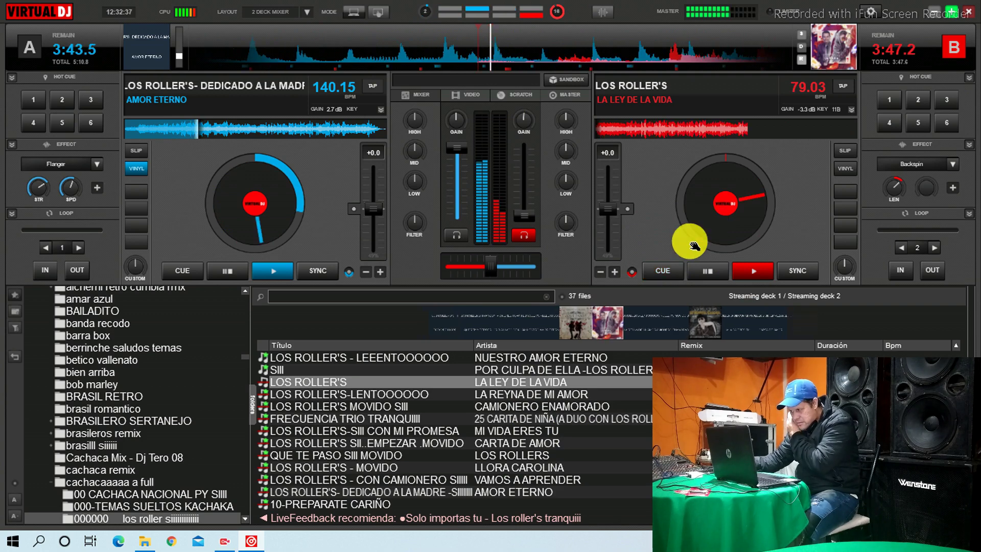
{"action": "left_click", "coordinate": [663, 271]}
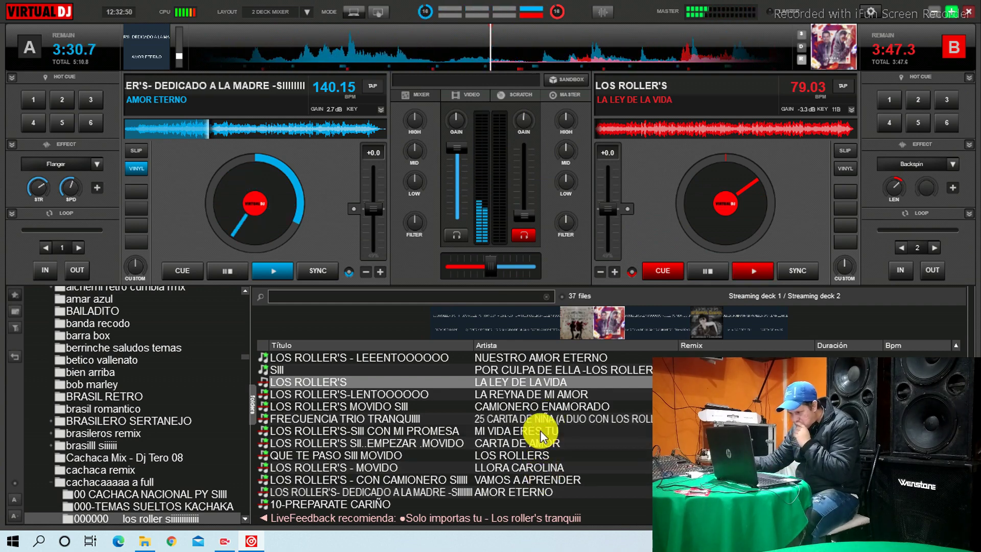
{"action": "left_click_drag", "start_coordinate": [541, 430], "coordinate": [714, 208]}
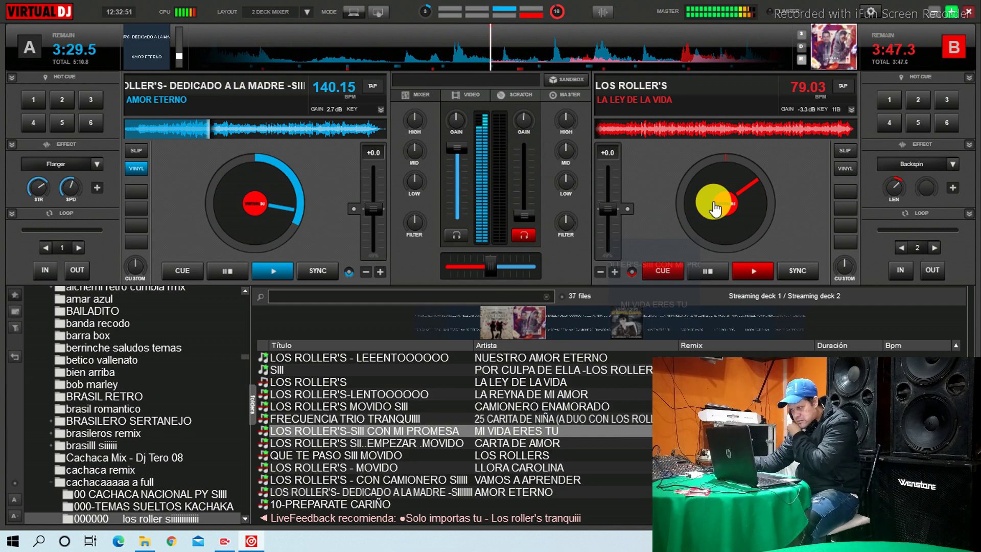
{"action": "left_click_drag", "start_coordinate": [714, 208], "coordinate": [714, 210]}
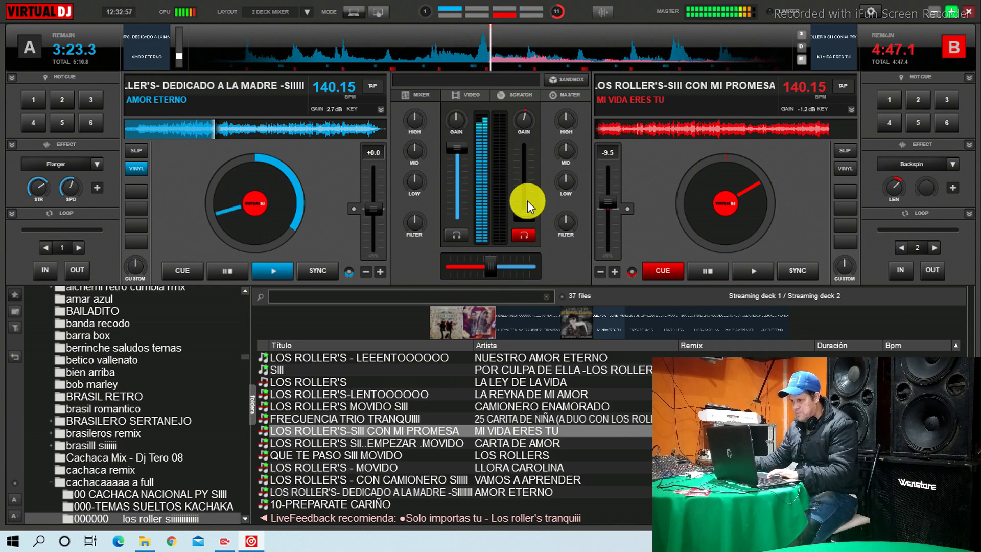
Load "LA LEY DE LA VIDA" onto deck B with its volume fader raised and its pitch set to +1.0.
{"action": "left_click_drag", "start_coordinate": [475, 381], "coordinate": [722, 220]}
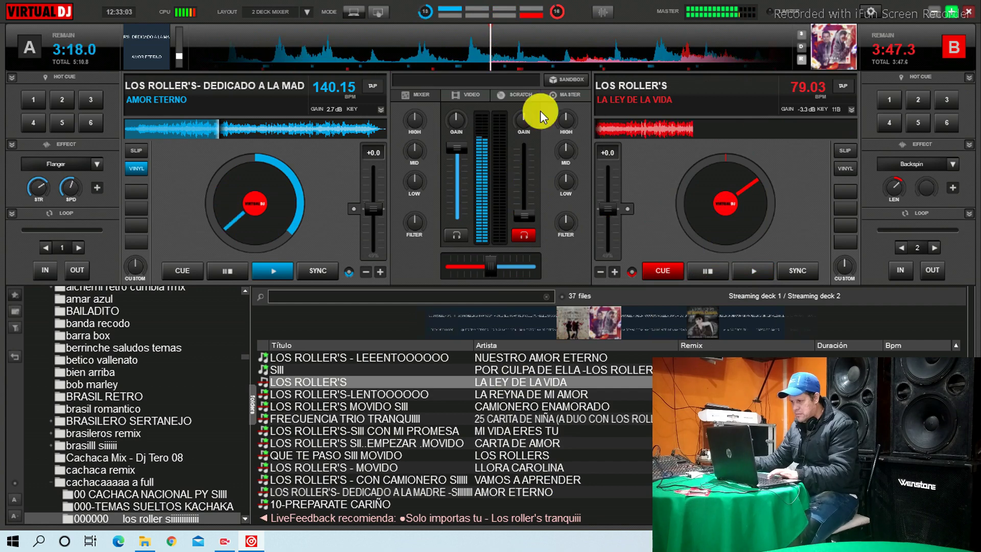
{"action": "left_click_drag", "start_coordinate": [524, 214], "coordinate": [523, 148]}
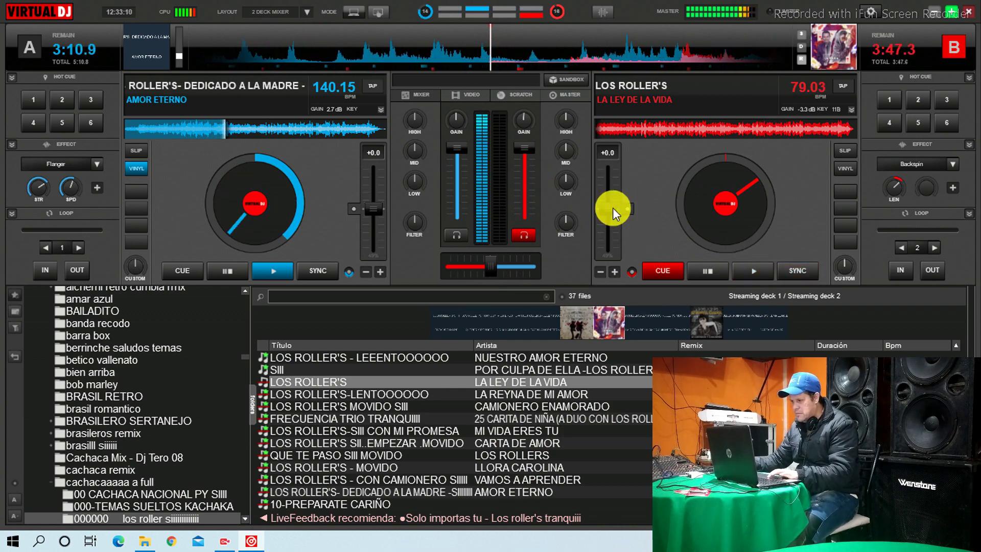
{"action": "left_click_drag", "start_coordinate": [612, 208], "coordinate": [614, 208]}
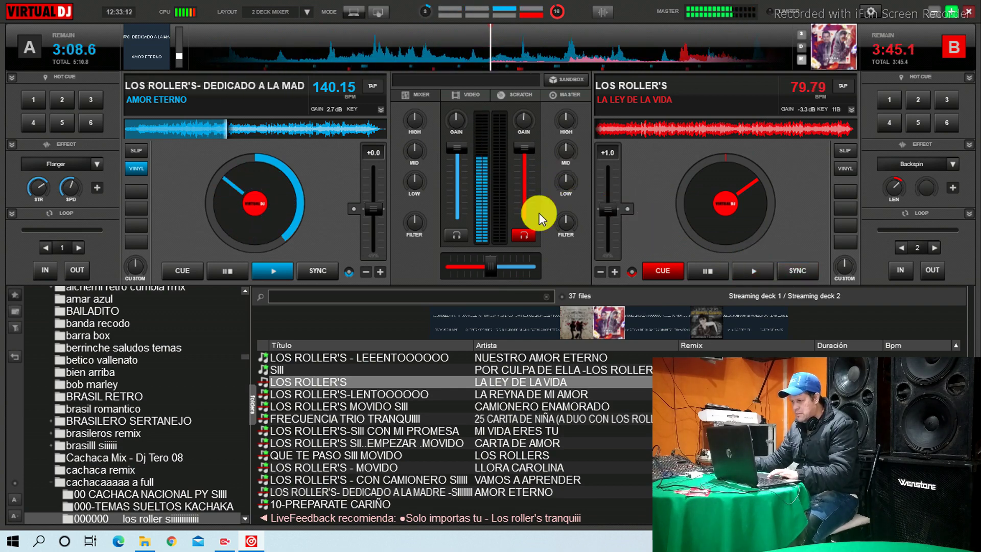
Start deck B while fading deck A out to its cue point, and raise deck B's gain to -1.8 dB.
{"action": "left_click", "coordinate": [647, 226]}
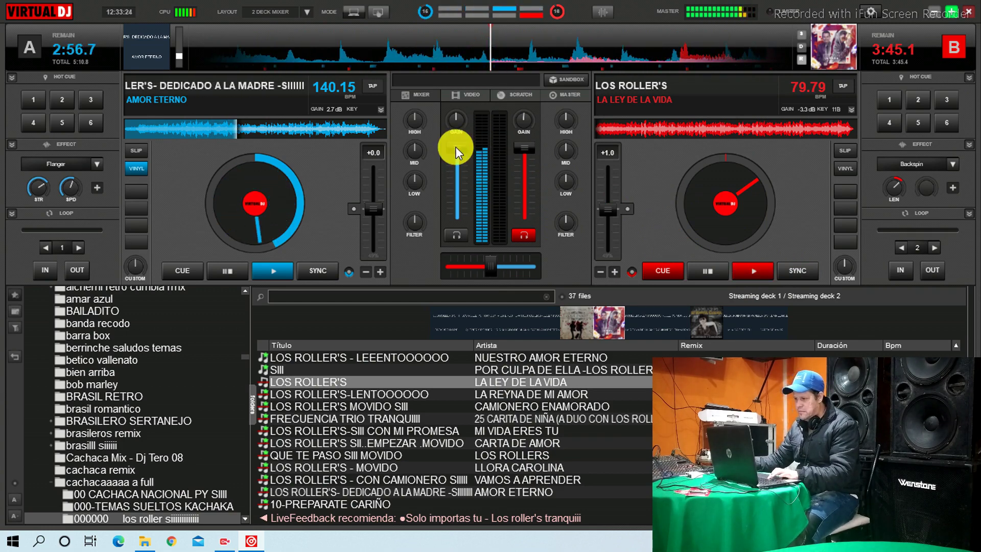
{"action": "left_click_drag", "start_coordinate": [455, 146], "coordinate": [459, 213]}
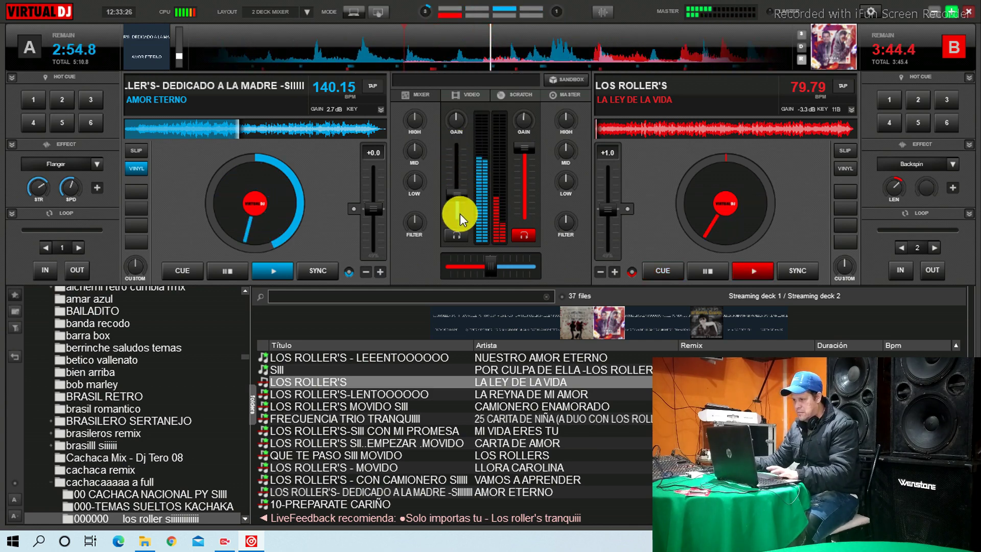
{"action": "left_click", "coordinate": [181, 275]}
{"action": "left_click_drag", "start_coordinate": [523, 128], "coordinate": [528, 119]}
Trigger samples 18 and 9 from the sampler over the playing track, hide the sampler and raise deck B's gain to -1.4 dB.
{"action": "left_click", "coordinate": [657, 238]}
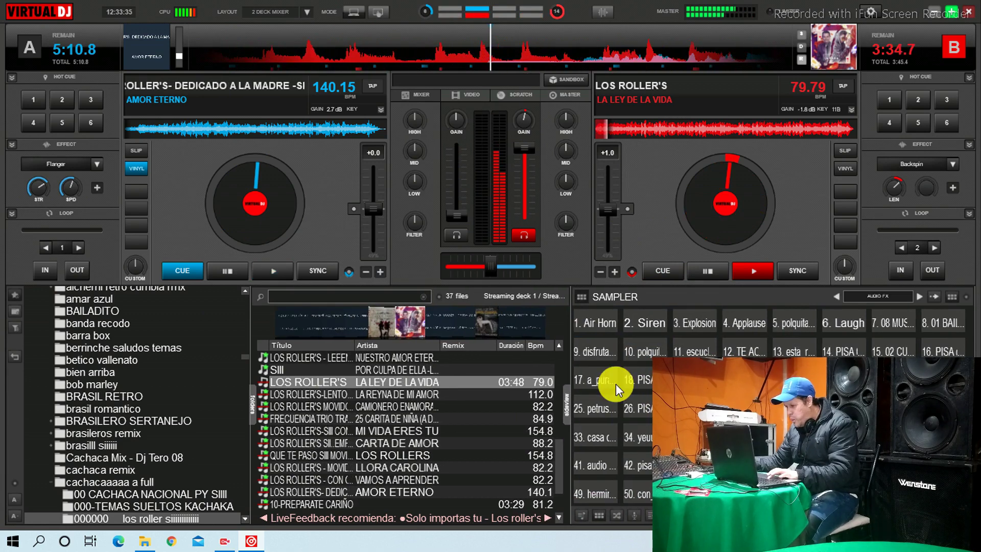
{"action": "left_click", "coordinate": [638, 378]}
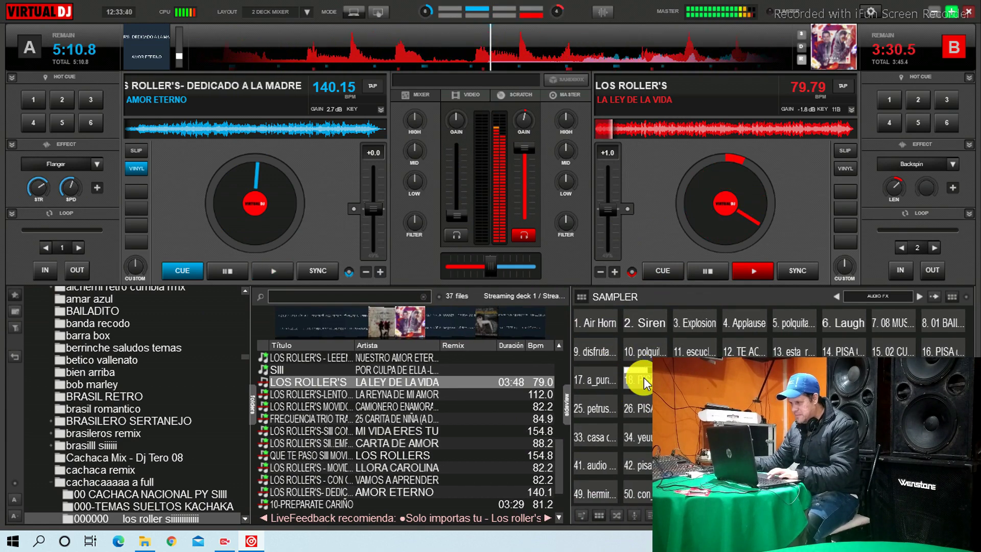
{"action": "left_click", "coordinate": [593, 351]}
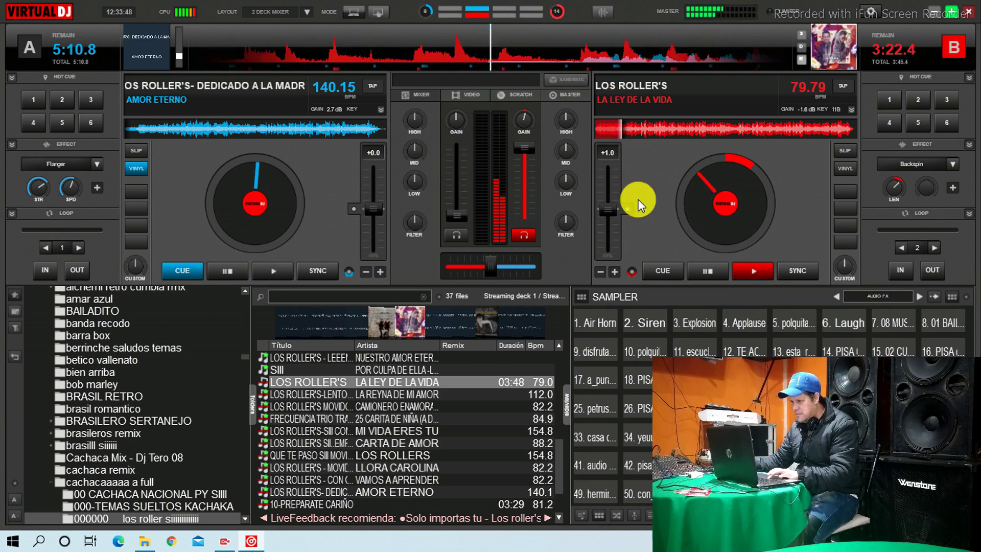
{"action": "left_click", "coordinate": [567, 406]}
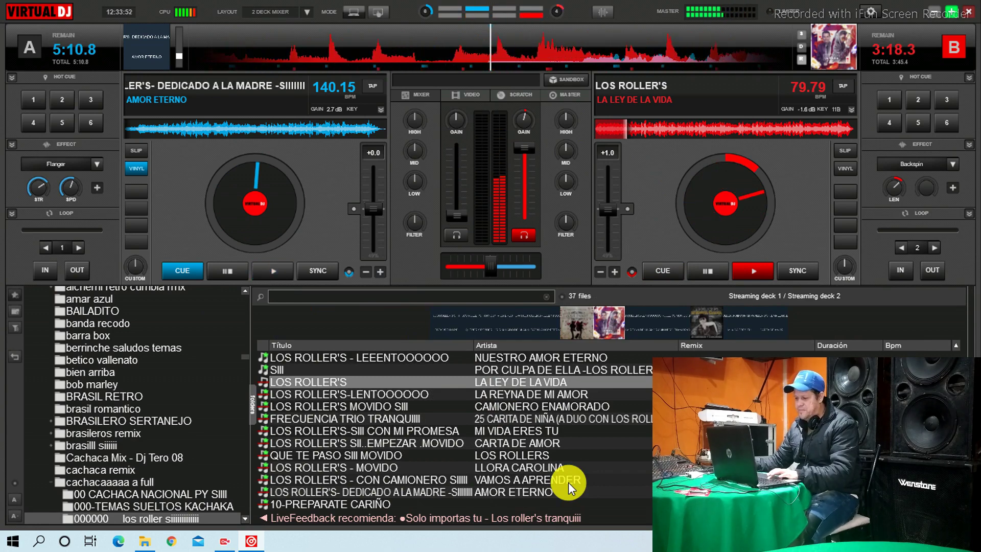
{"action": "left_click_drag", "start_coordinate": [518, 121], "coordinate": [523, 118]}
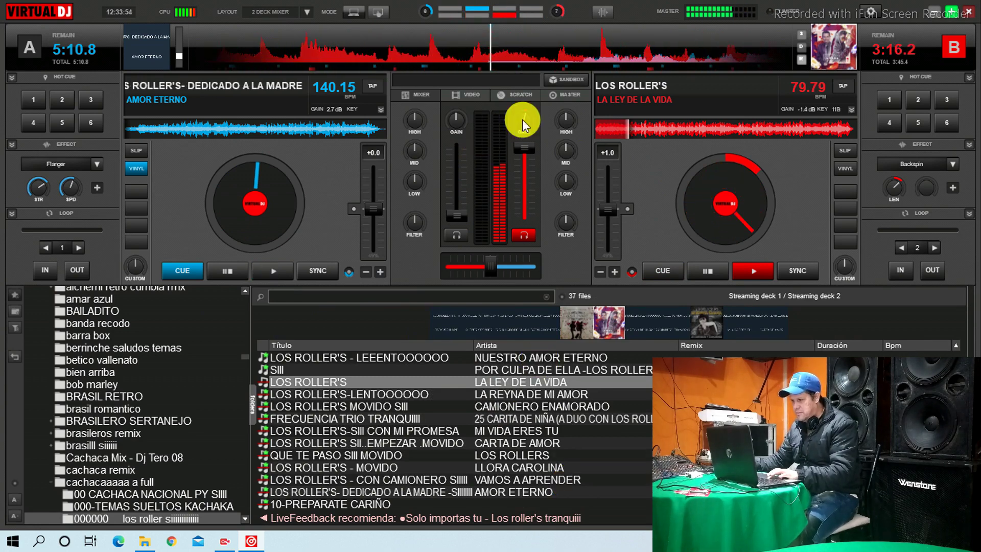
{"action": "mouse_move", "coordinate": [520, 120]}
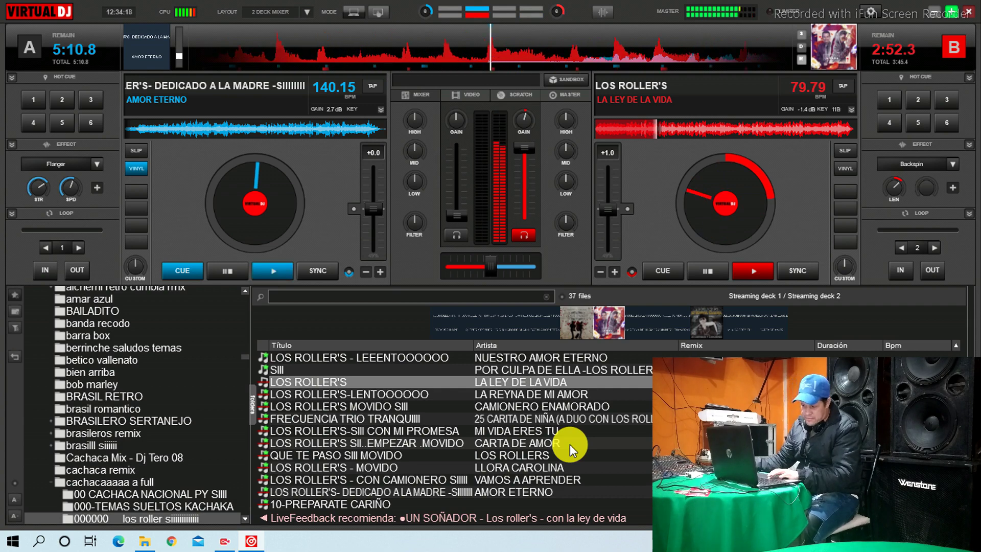
Load "MI PROMESA" onto deck A, preview it and return it to its cue point.
{"action": "scroll", "coordinate": [569, 443], "scroll_direction": "up", "scroll_amount": 5}
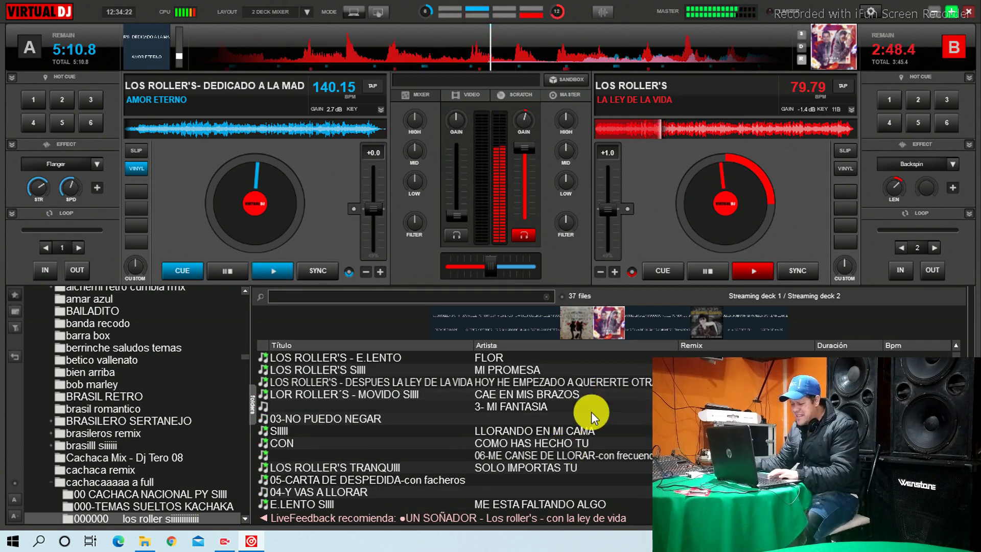
{"action": "left_click", "coordinate": [515, 370]}
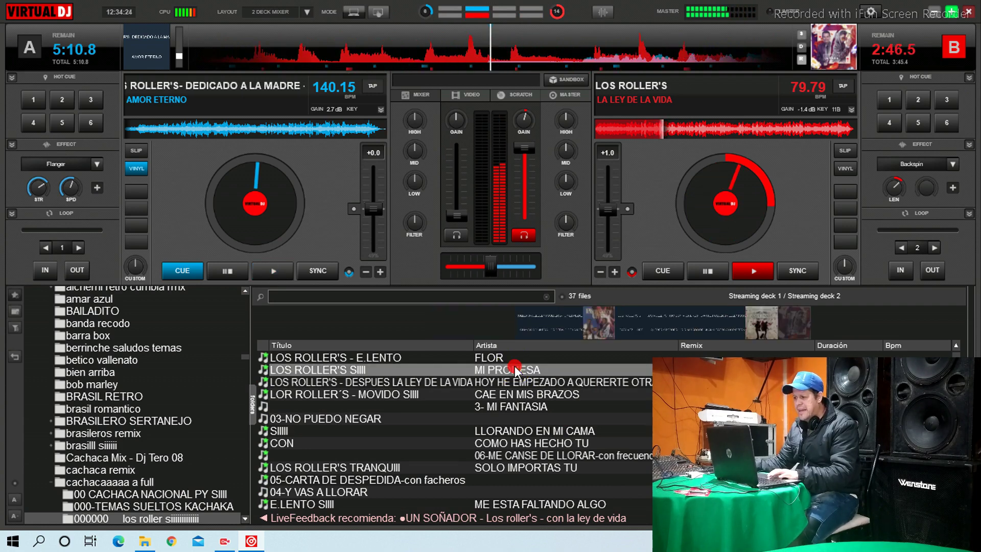
{"action": "key", "text": "ctrl+Left"}
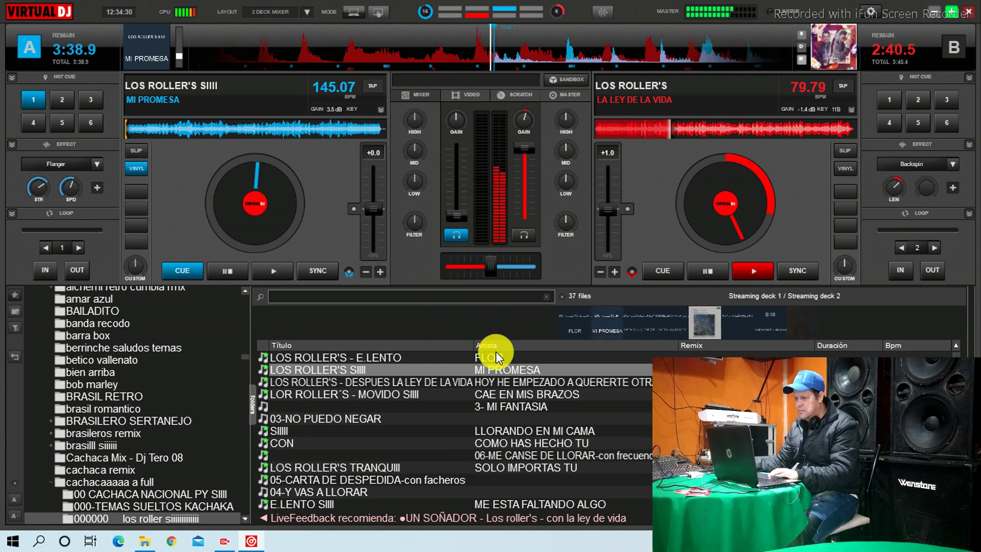
{"action": "left_click", "coordinate": [268, 272]}
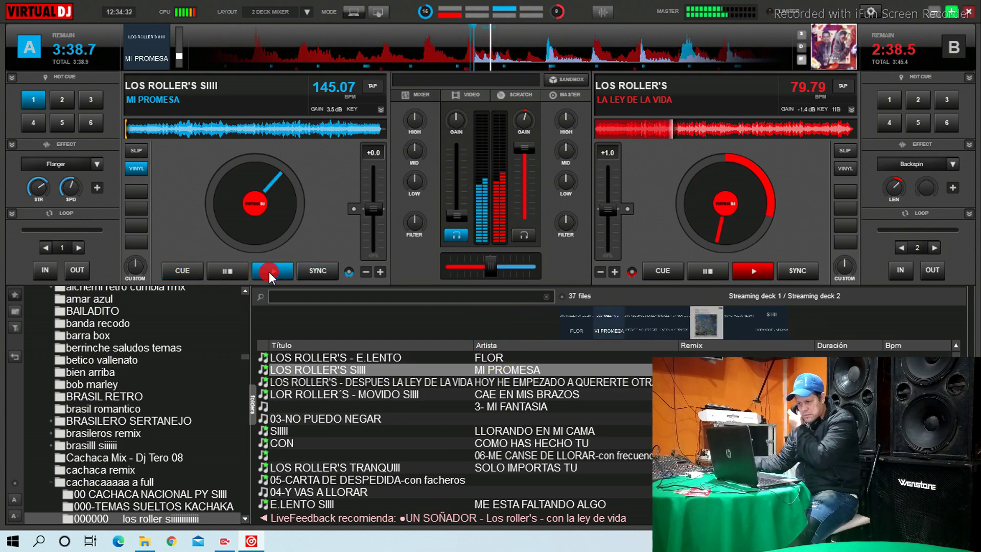
{"action": "left_click", "coordinate": [179, 269]}
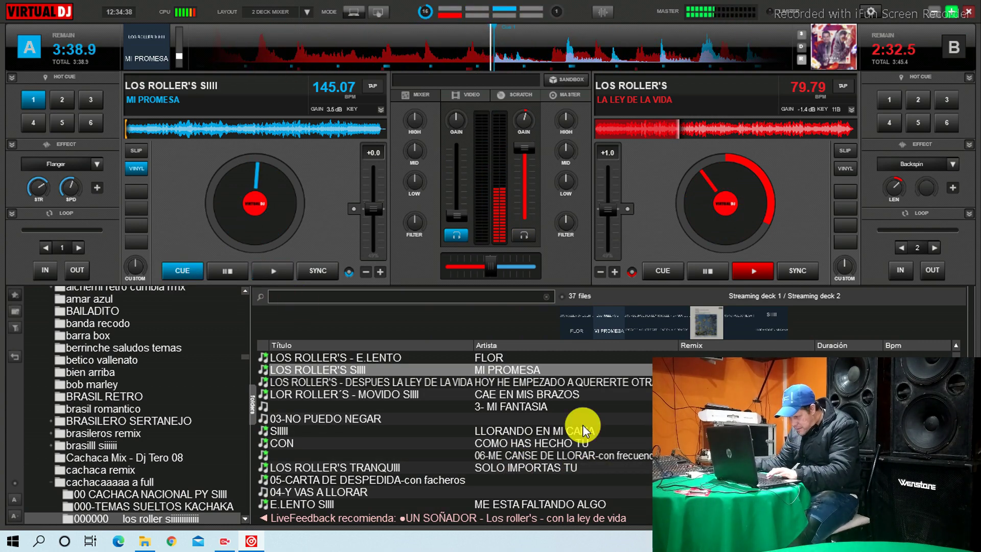
Find "UN SOÑADOR" (LOS ROLLER'S - CON LA LEY DE VIDA) in the song list and load it onto deck A.
{"action": "scroll", "coordinate": [582, 425], "scroll_direction": "down", "scroll_amount": 1}
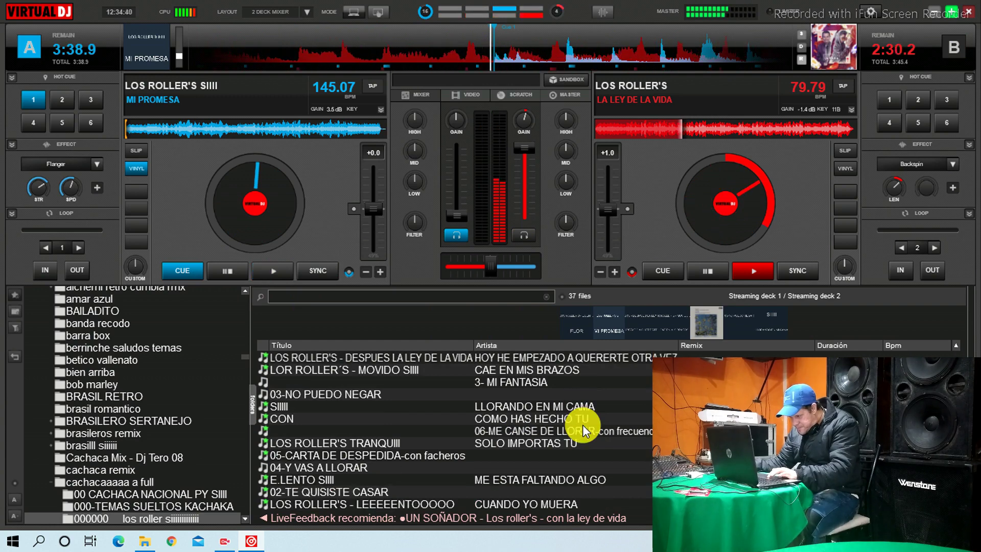
{"action": "scroll", "coordinate": [580, 429], "scroll_direction": "down", "scroll_amount": 3}
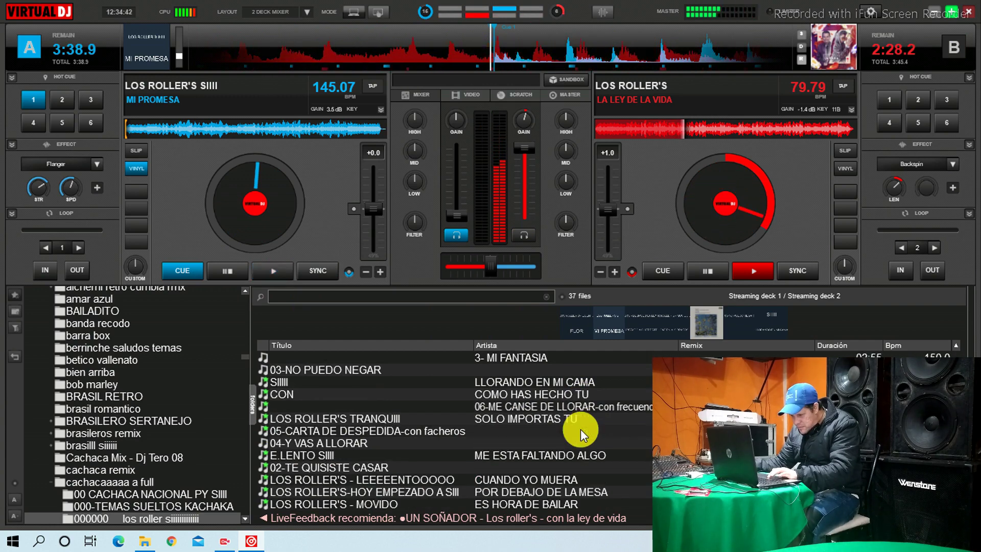
{"action": "scroll", "coordinate": [580, 431], "scroll_direction": "down", "scroll_amount": 4}
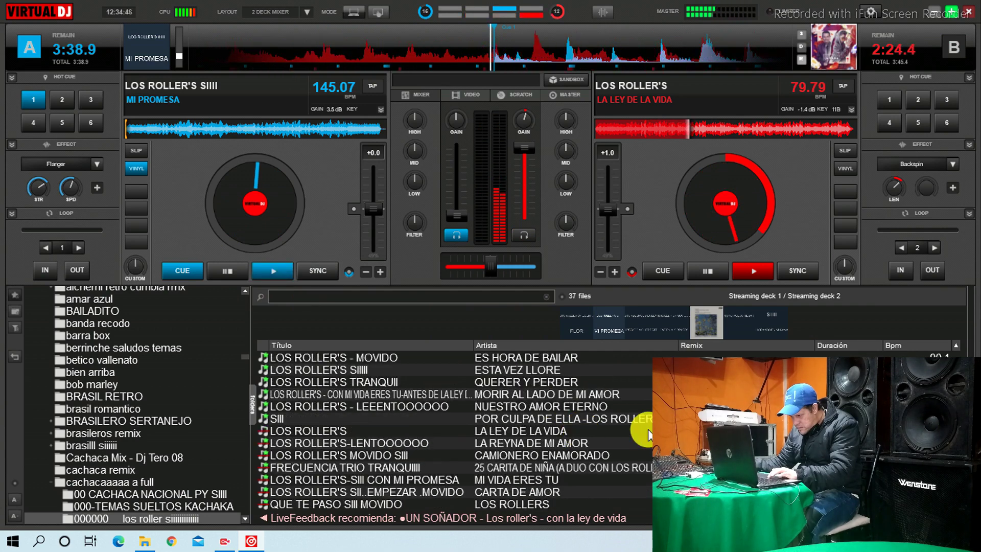
{"action": "scroll", "coordinate": [644, 440], "scroll_direction": "down", "scroll_amount": 1}
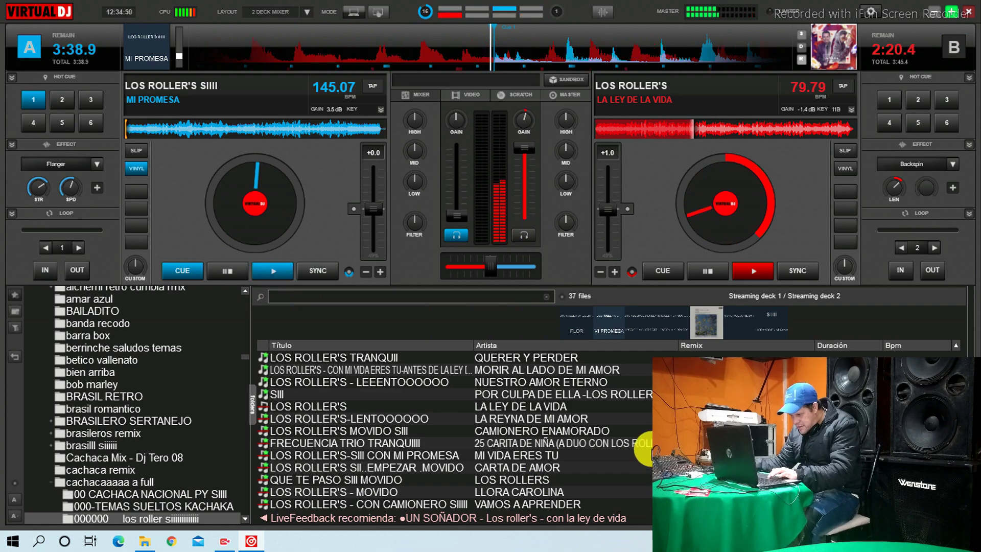
{"action": "scroll", "coordinate": [643, 438], "scroll_direction": "down", "scroll_amount": 1}
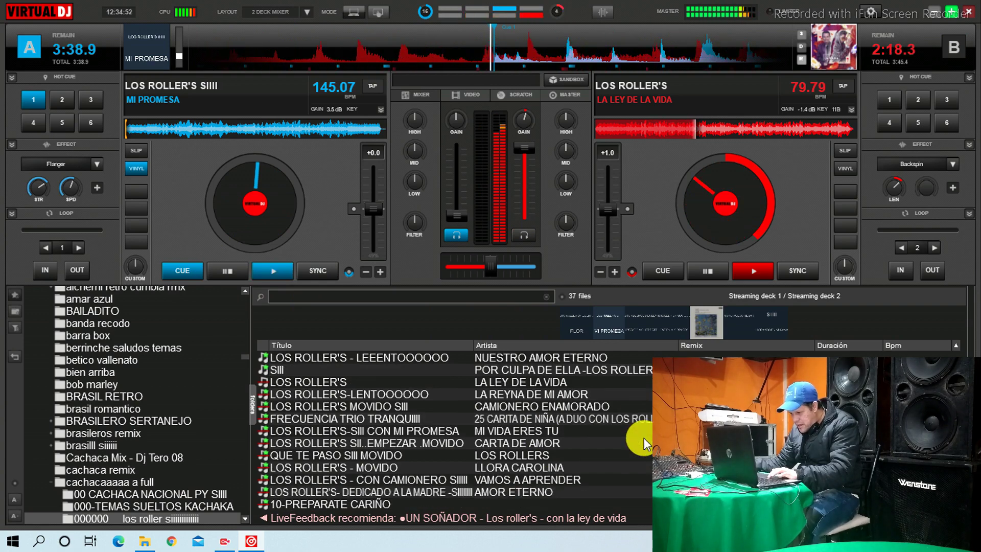
{"action": "scroll", "coordinate": [644, 437], "scroll_direction": "down", "scroll_amount": 1}
{"action": "scroll", "coordinate": [644, 437], "scroll_direction": "down", "scroll_amount": 1}
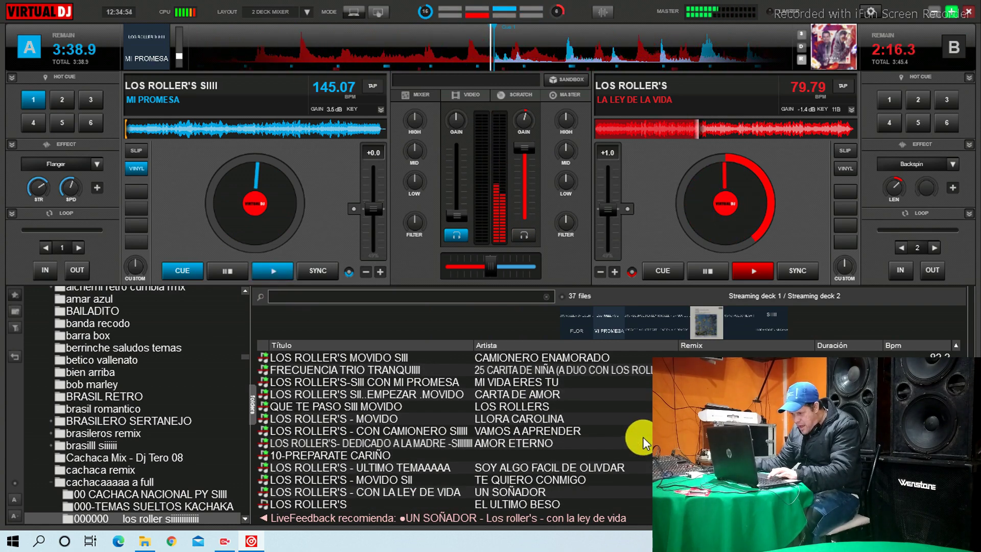
{"action": "left_click", "coordinate": [505, 491]}
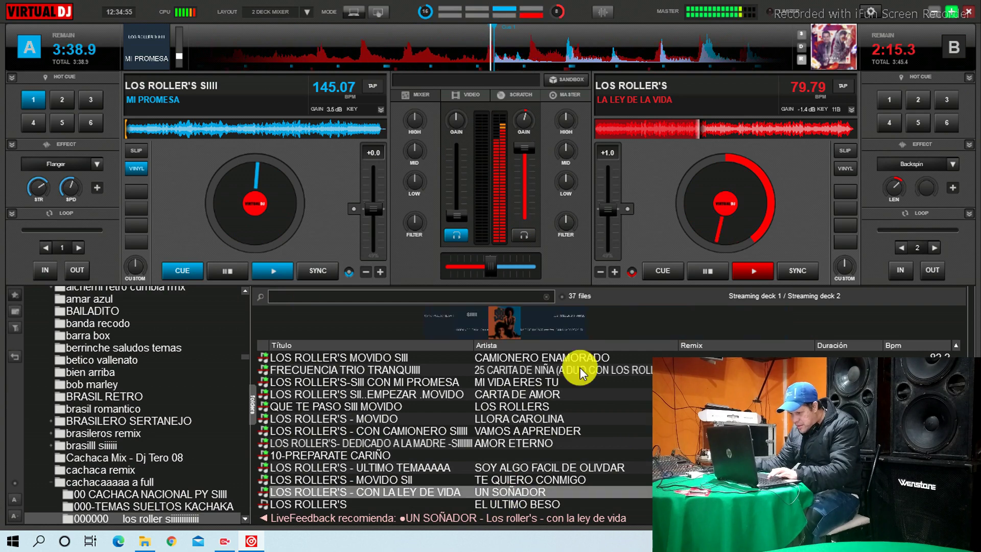
{"action": "key", "text": "Return"}
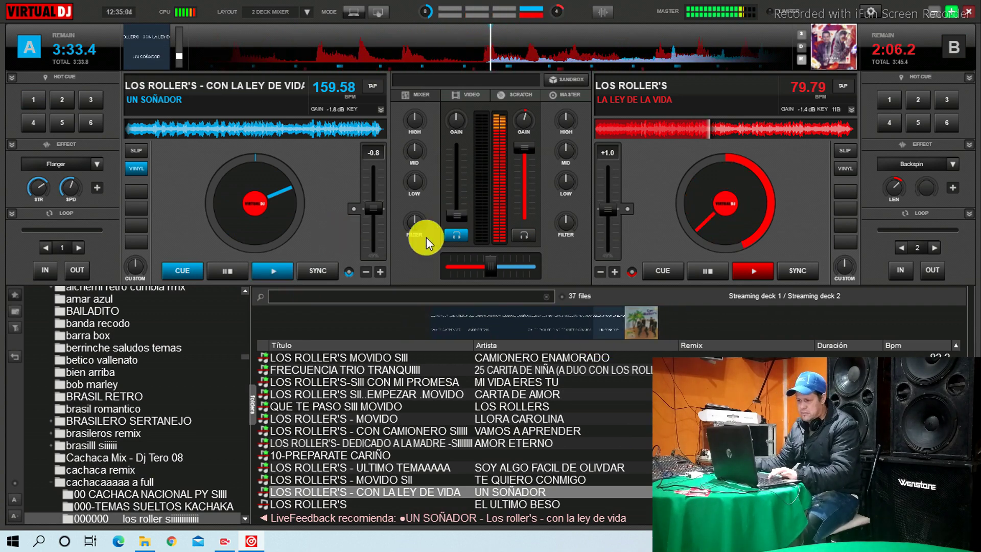
Preview deck A, return it to its cue point, and enable headphone monitoring for deck B as well.
{"action": "left_click", "coordinate": [268, 272]}
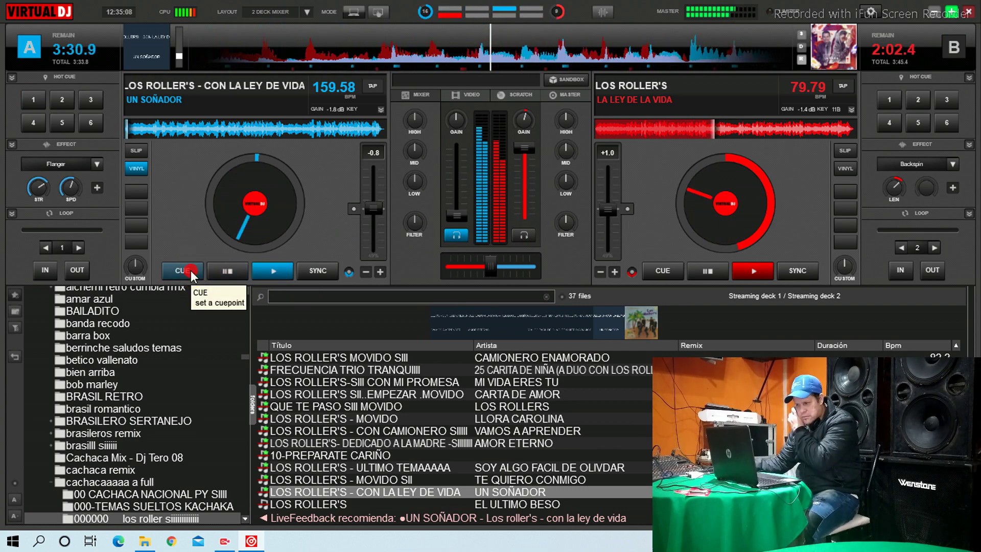
{"action": "left_click", "coordinate": [191, 270]}
{"action": "left_click", "coordinate": [523, 235]}
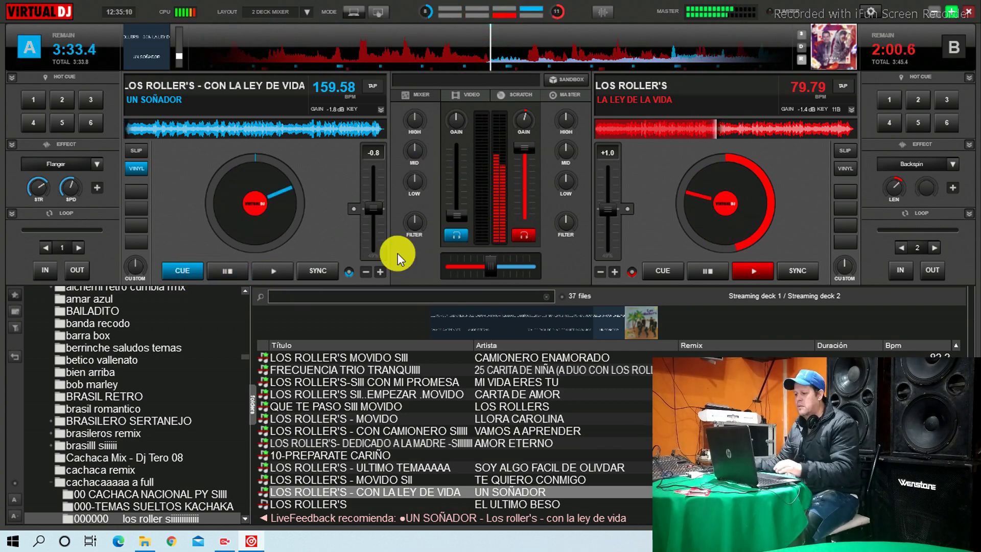
{"action": "left_click", "coordinate": [286, 272]}
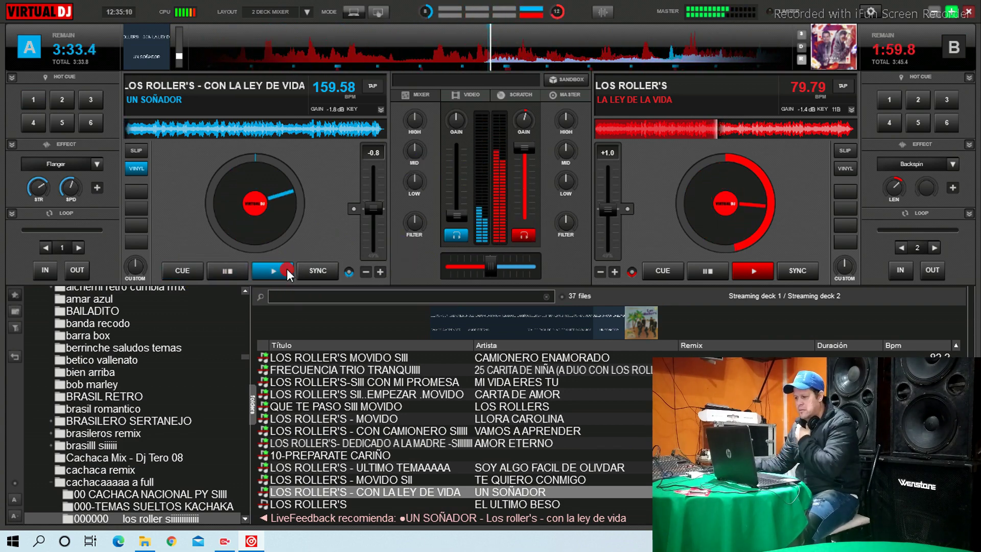
{"action": "left_click", "coordinate": [184, 271]}
Raise deck A's volume fader and set its pitch to +1.0.
{"action": "left_click", "coordinate": [453, 149]}
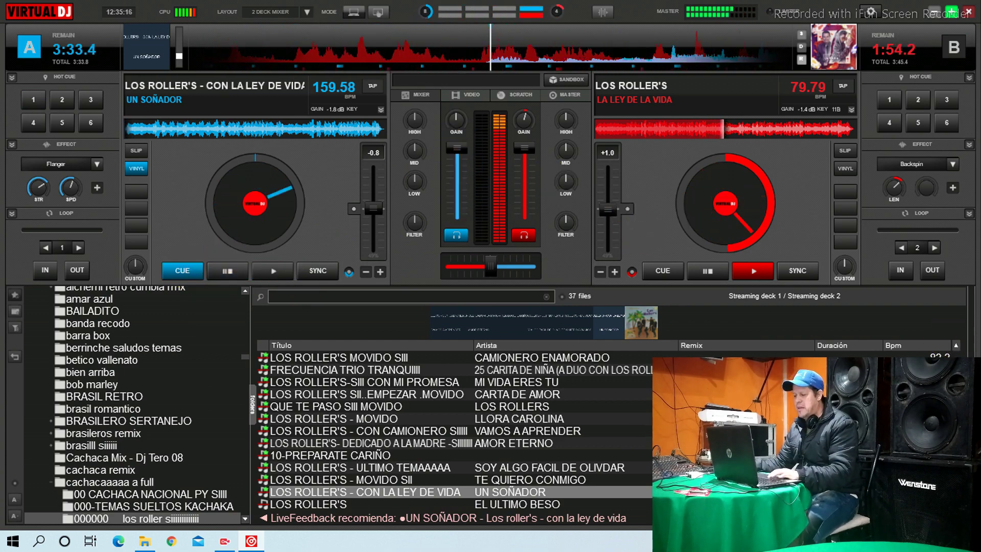
{"action": "left_click", "coordinate": [969, 403]}
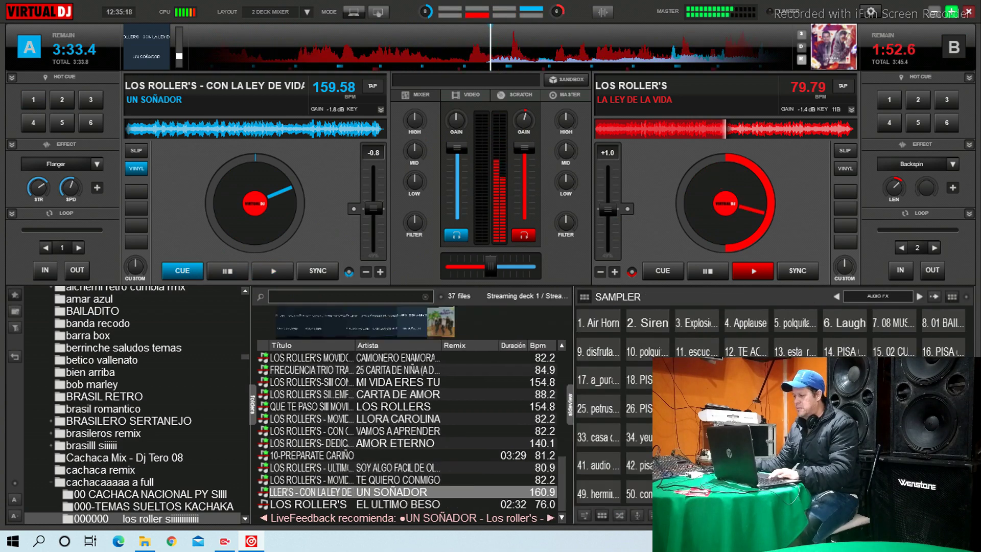
{"action": "left_click", "coordinate": [568, 405]}
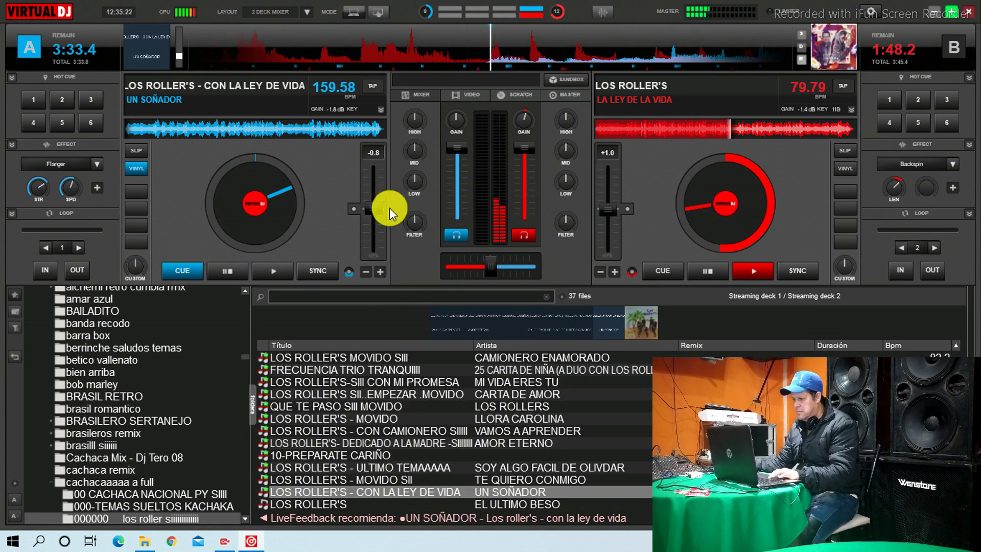
{"action": "left_click", "coordinate": [353, 209]}
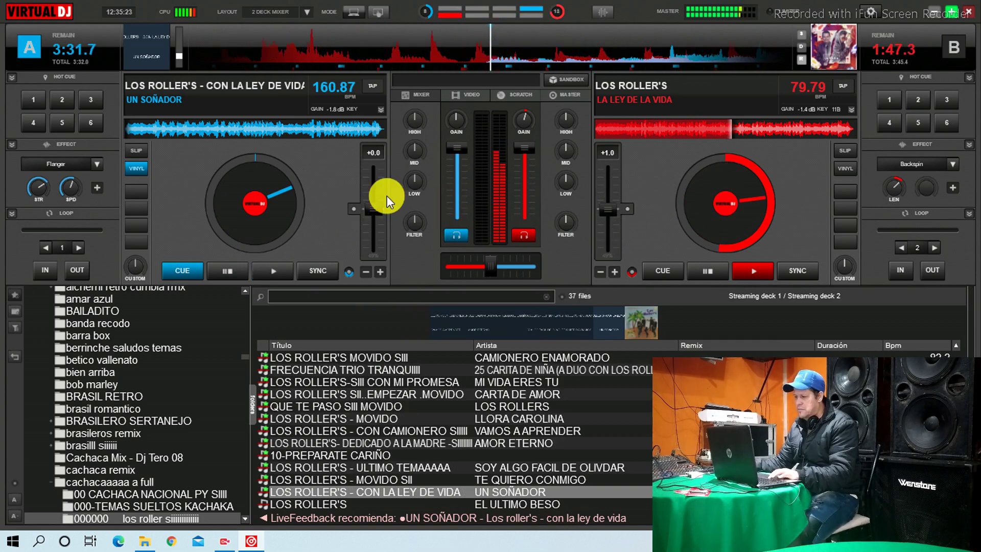
{"action": "left_click", "coordinate": [642, 241]}
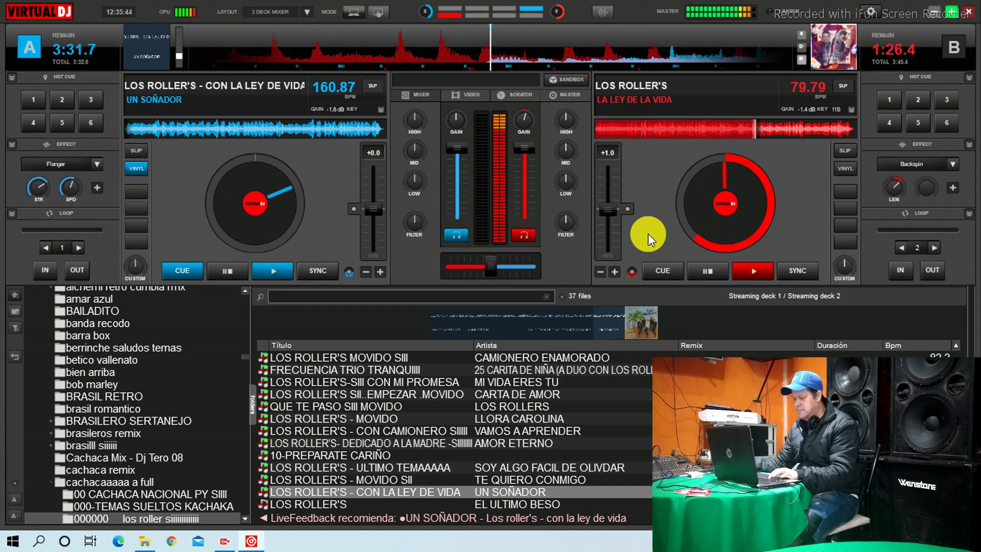
{"action": "left_click_drag", "start_coordinate": [377, 208], "coordinate": [379, 209]}
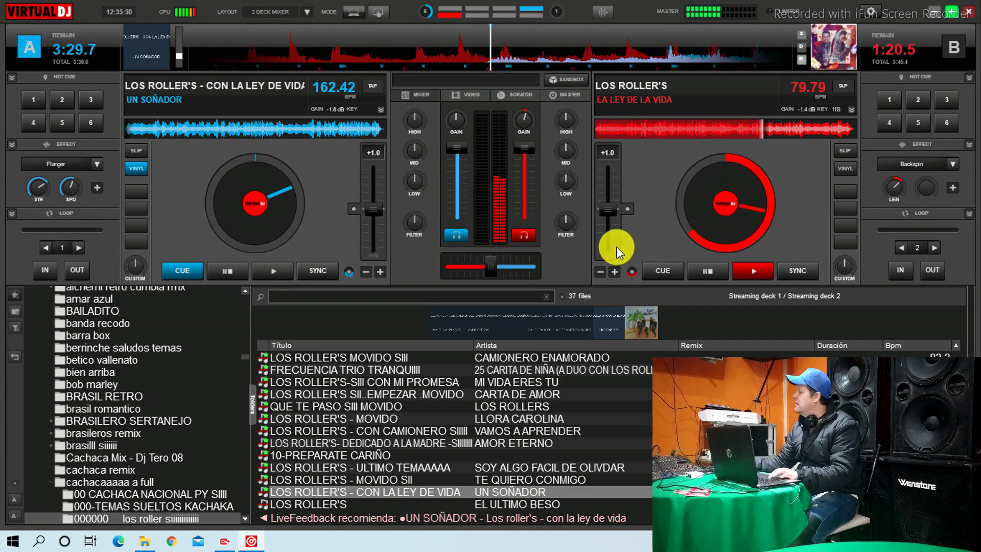
Start deck A while fading deck B's volume fully out, and return deck B to its cue point.
{"action": "key", "text": "space"}
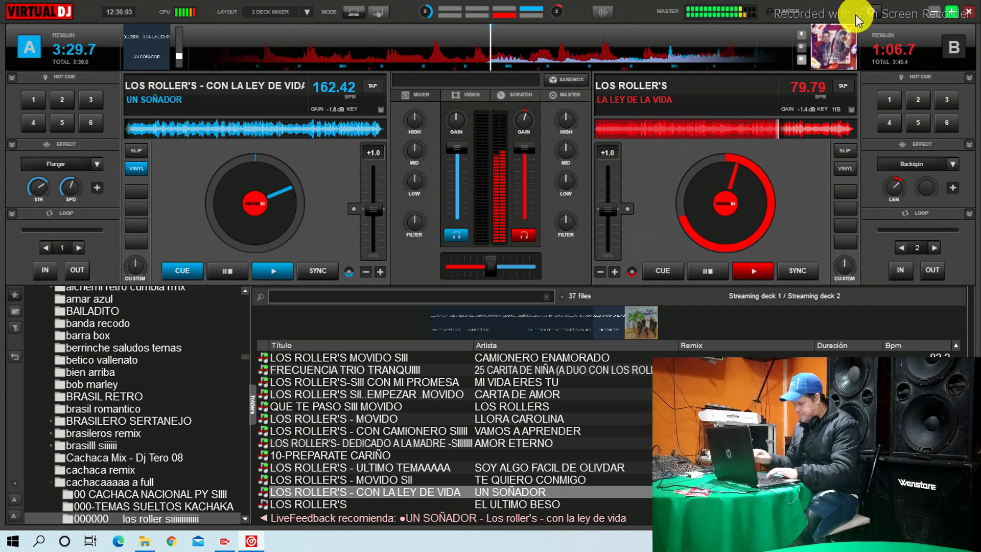
{"action": "left_click", "coordinate": [647, 241]}
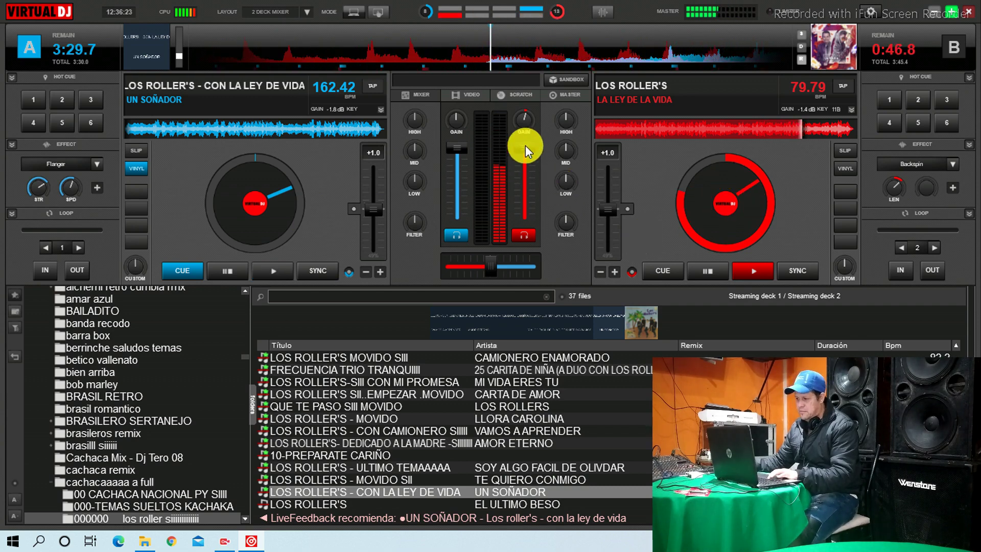
{"action": "left_click_drag", "start_coordinate": [525, 145], "coordinate": [520, 235]}
{"action": "key", "text": "space"}
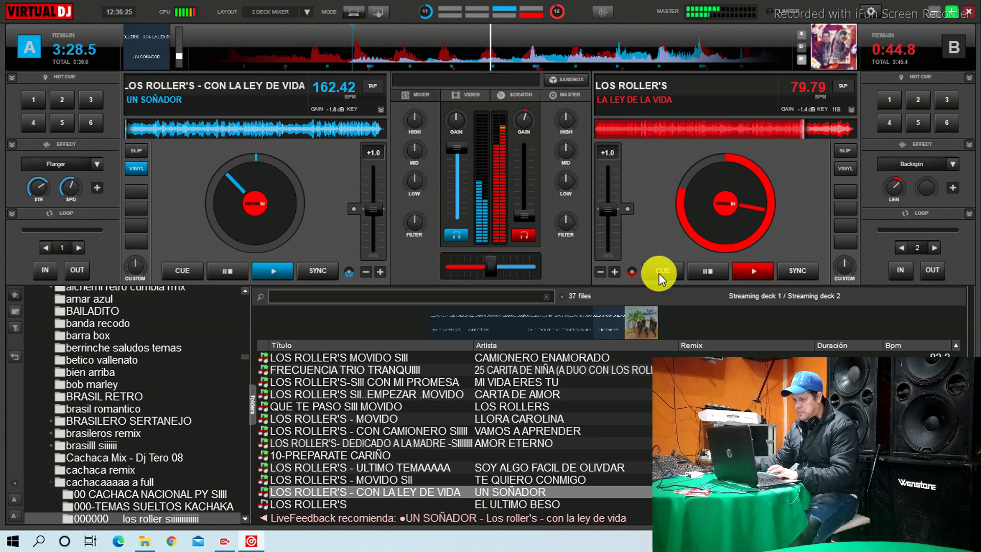
{"action": "left_click", "coordinate": [658, 273]}
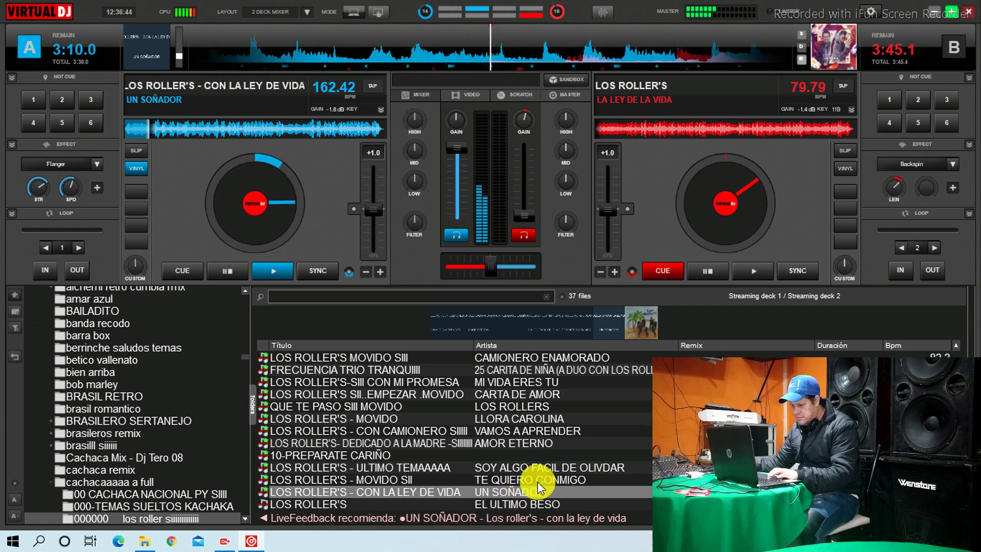
Find "POR CULPA DE ELLA" in the song list and load it onto deck B.
{"action": "scroll", "coordinate": [542, 476], "scroll_direction": "up", "scroll_amount": 1}
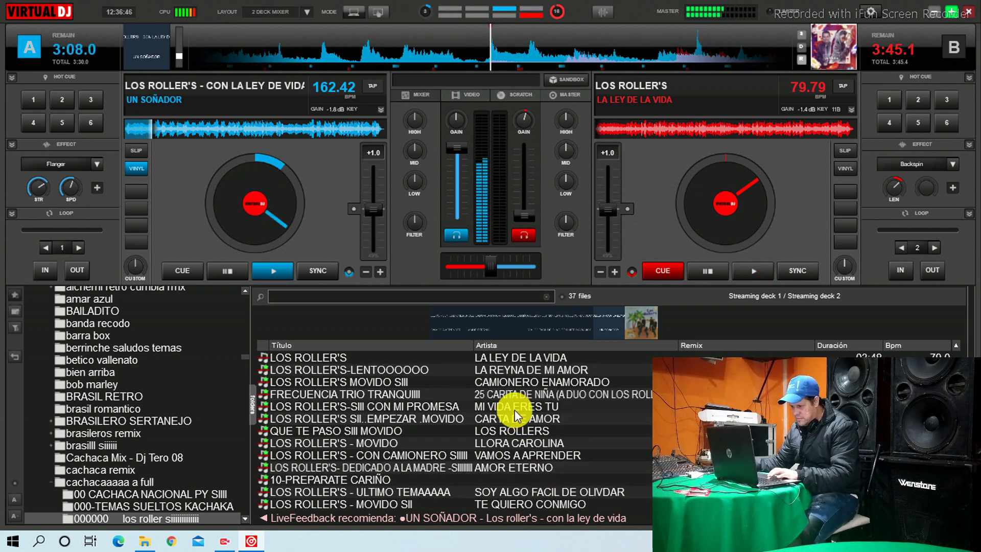
{"action": "key", "text": "space"}
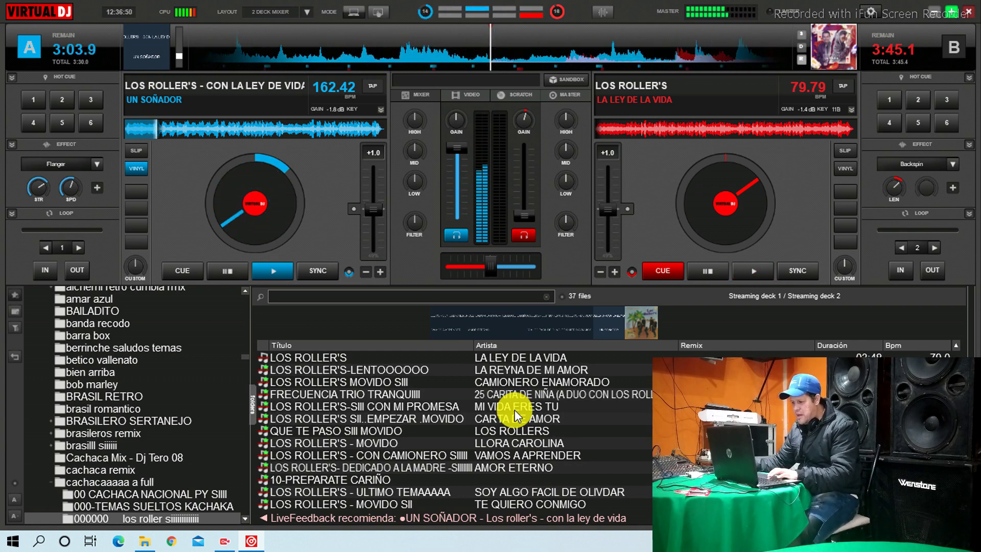
{"action": "scroll", "coordinate": [514, 410], "scroll_direction": "up", "scroll_amount": 1}
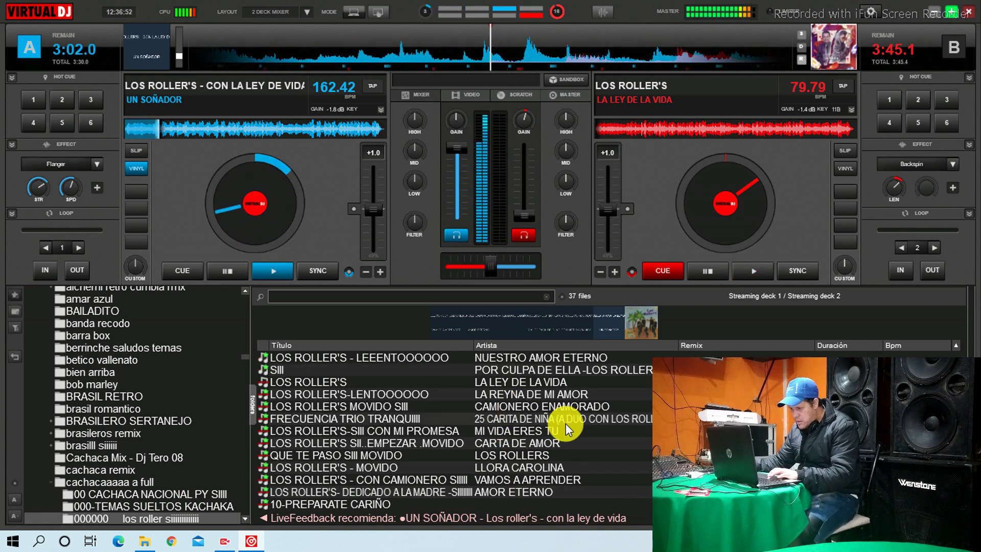
{"action": "left_click", "coordinate": [525, 371]}
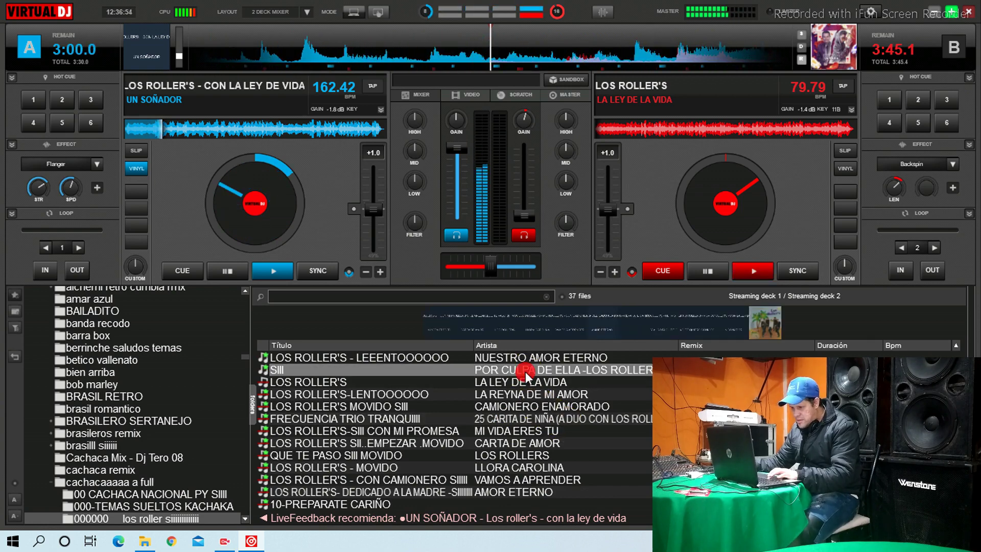
{"action": "double_click", "coordinate": [525, 371]}
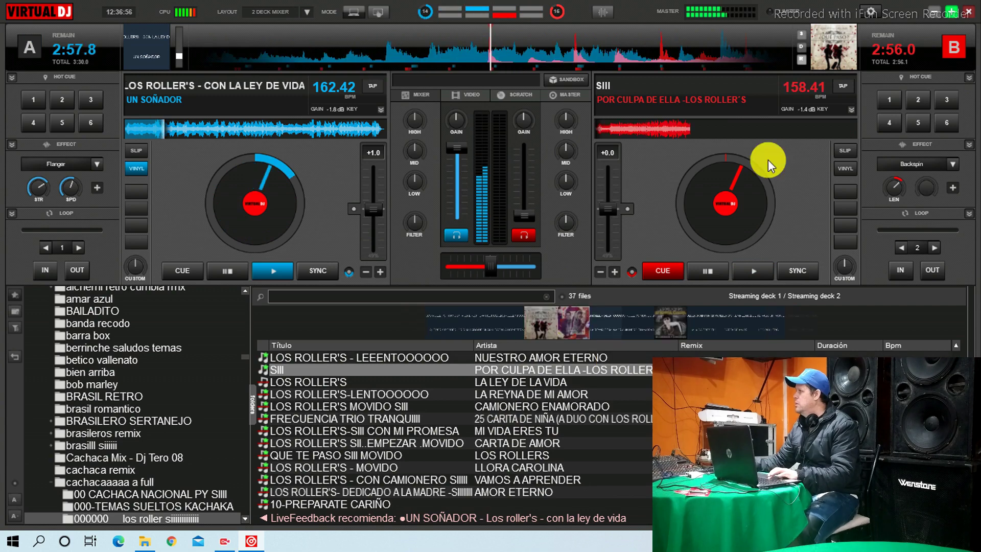
Preview deck B alone in the headphones, including a passage further into the song, and return it to its cue point.
{"action": "left_click", "coordinate": [456, 235]}
{"action": "left_click", "coordinate": [754, 270]}
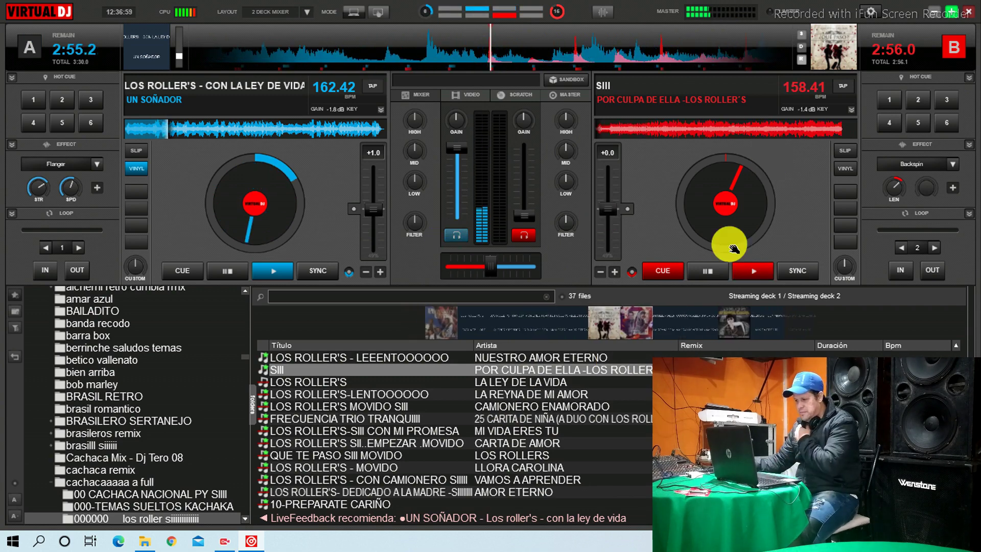
{"action": "left_click", "coordinate": [740, 271]}
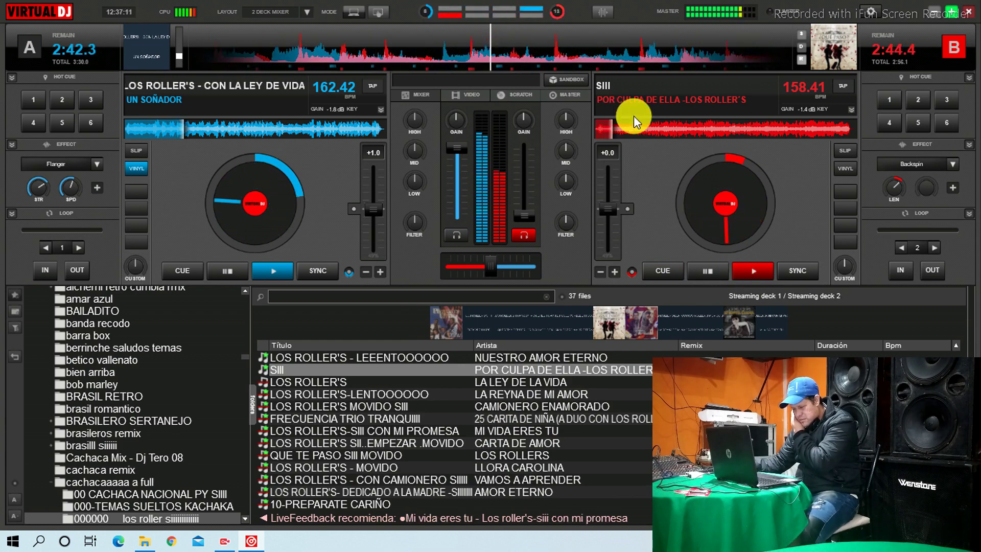
{"action": "left_click", "coordinate": [643, 131]}
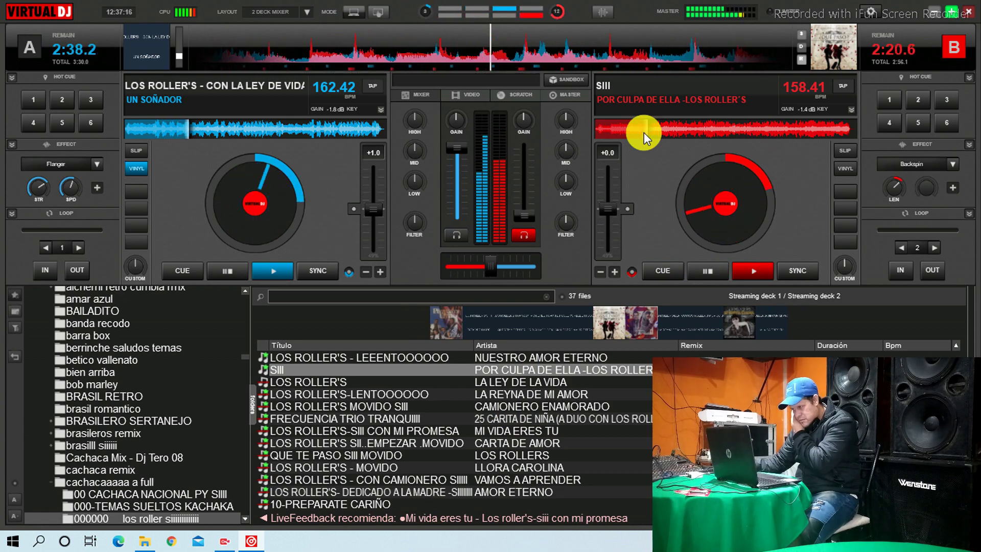
{"action": "left_click", "coordinate": [663, 272]}
{"action": "left_click", "coordinate": [764, 273]}
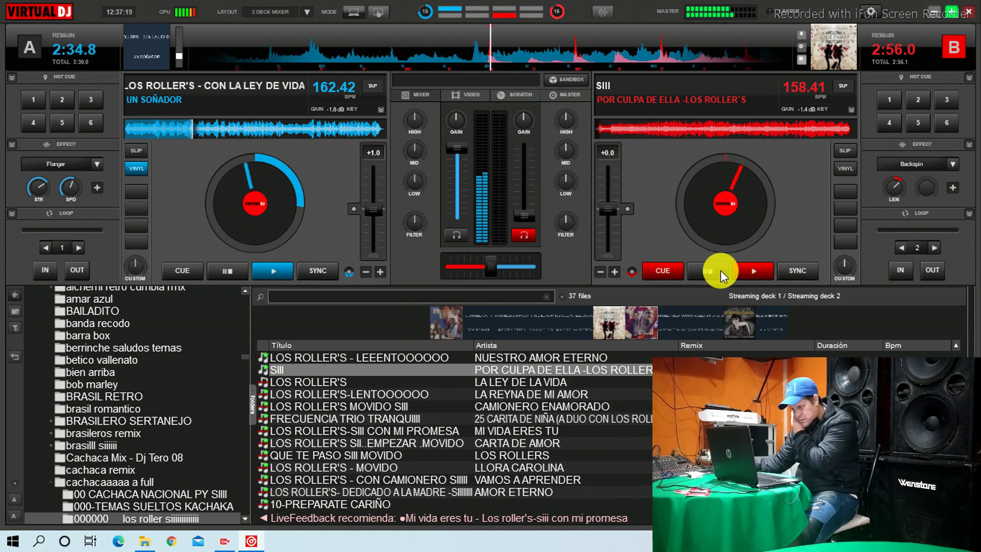
{"action": "left_click", "coordinate": [657, 269]}
Try a 2-beat loop on deck B and release it, and set the cue point slightly earlier in the song.
{"action": "left_click", "coordinate": [917, 248]}
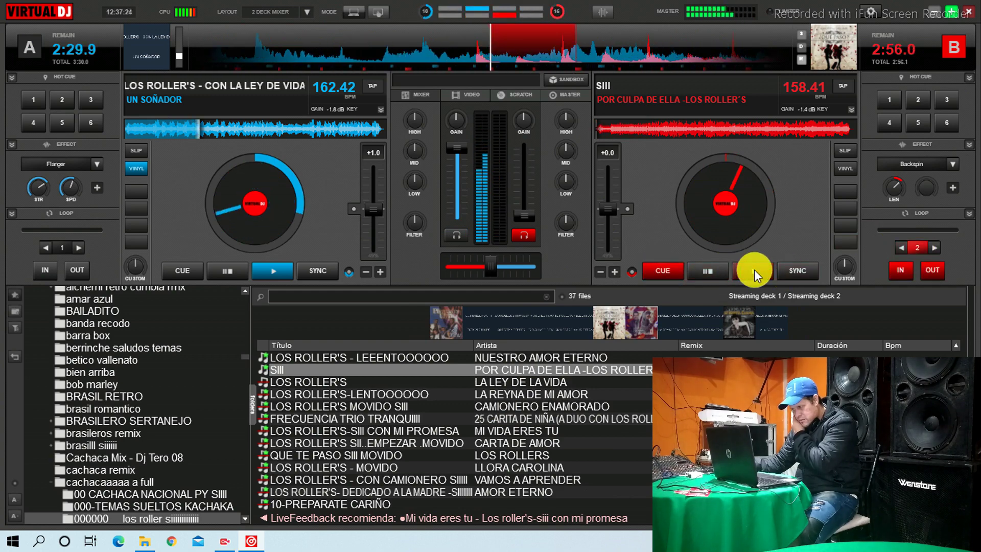
{"action": "left_click", "coordinate": [922, 244]}
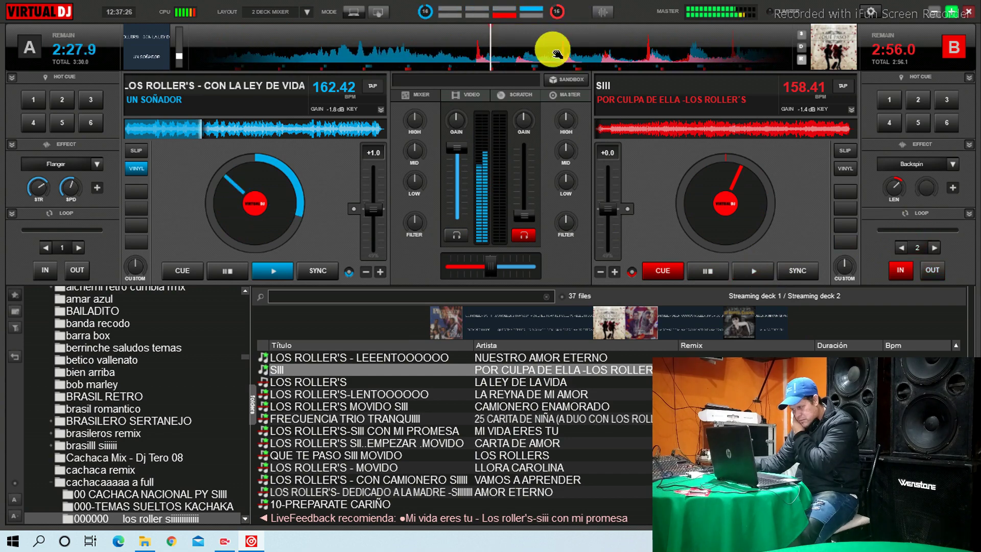
{"action": "left_click_drag", "start_coordinate": [553, 50], "coordinate": [562, 51]}
{"action": "left_click", "coordinate": [660, 271]}
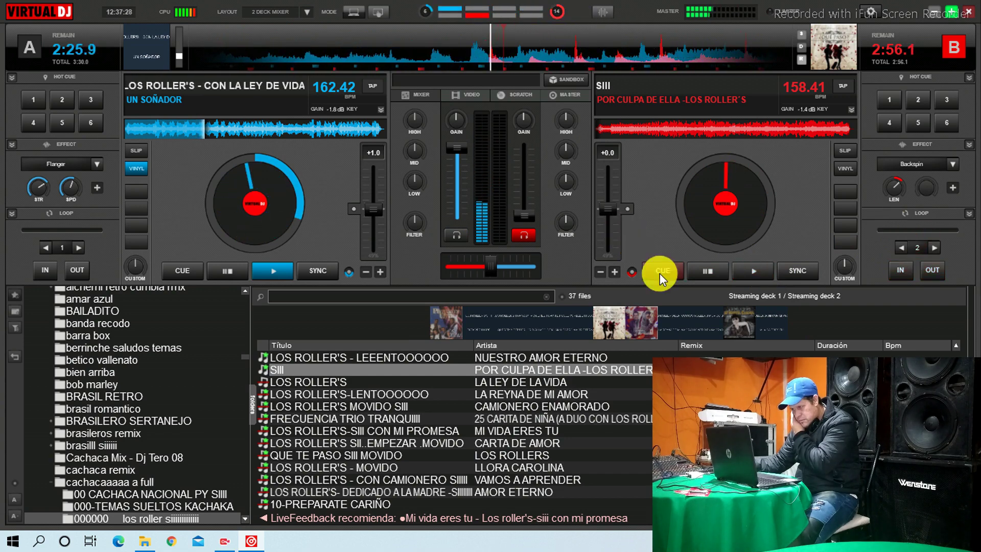
Activate a 2-beat loop on deck B, start the deck, and enable headphone monitoring for deck A.
{"action": "left_click", "coordinate": [902, 250]}
{"action": "left_click", "coordinate": [757, 271]}
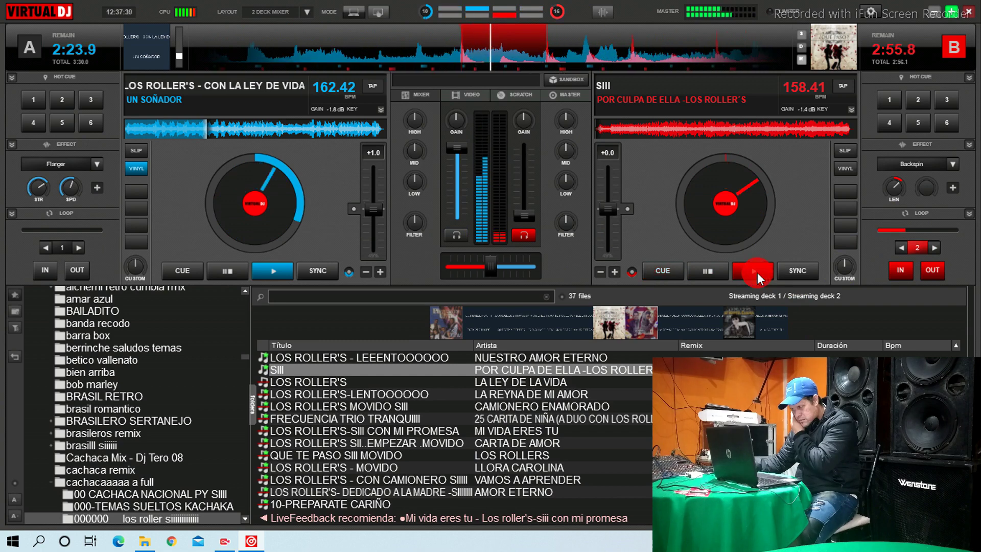
{"action": "left_click", "coordinate": [442, 229]}
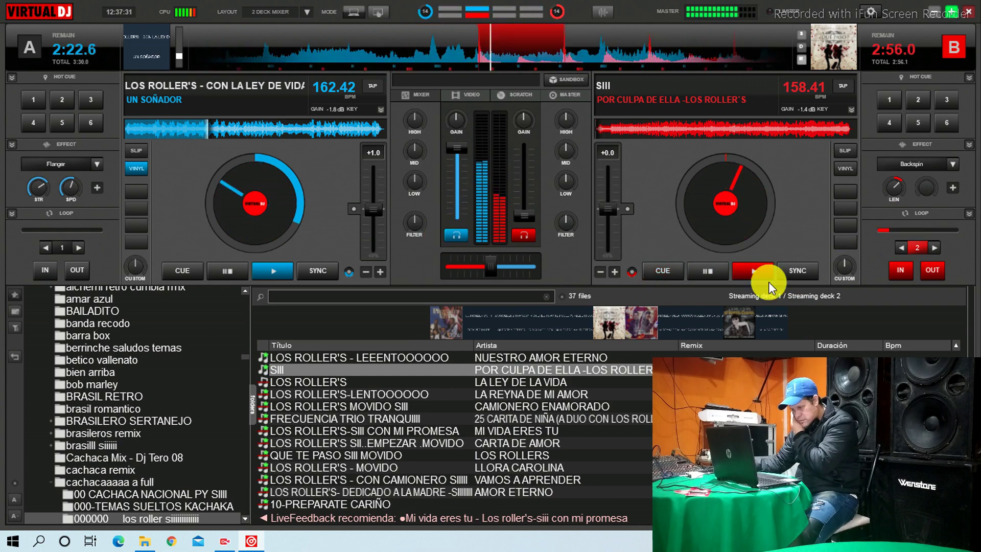
Sync deck B's tempo to deck A, restart its 2-beat loop on the beat a few times, and return it to its cue point.
{"action": "left_click", "coordinate": [795, 271]}
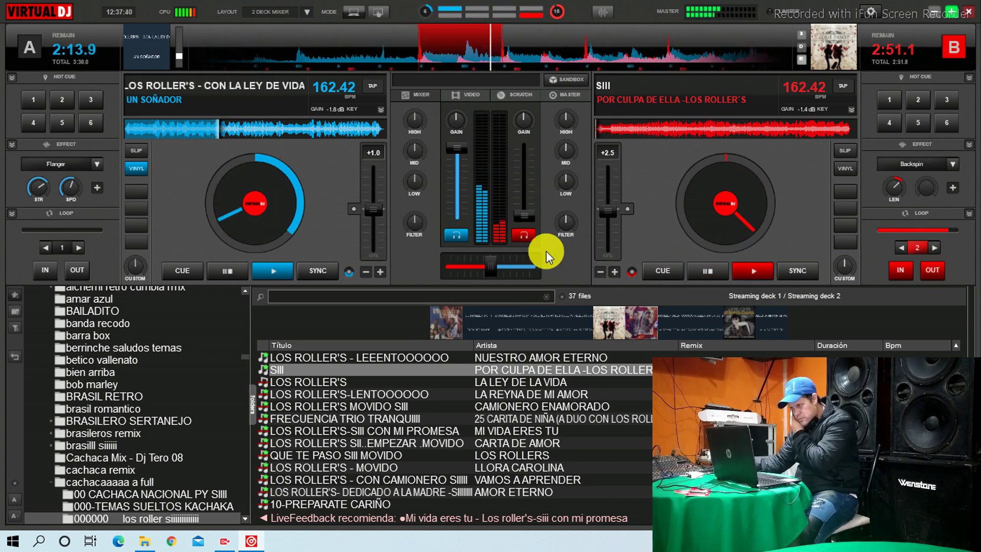
{"action": "left_click", "coordinate": [756, 272]}
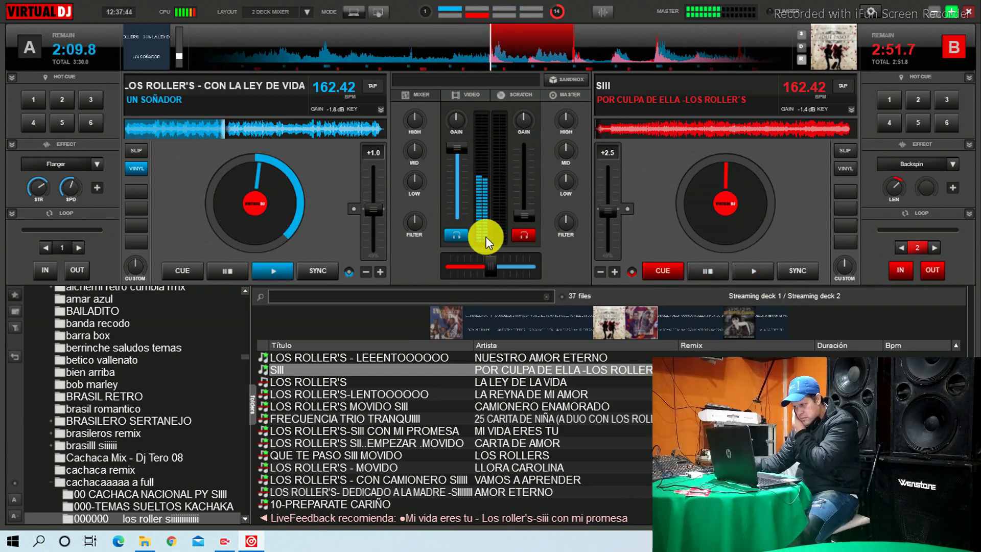
{"action": "left_click", "coordinate": [744, 269]}
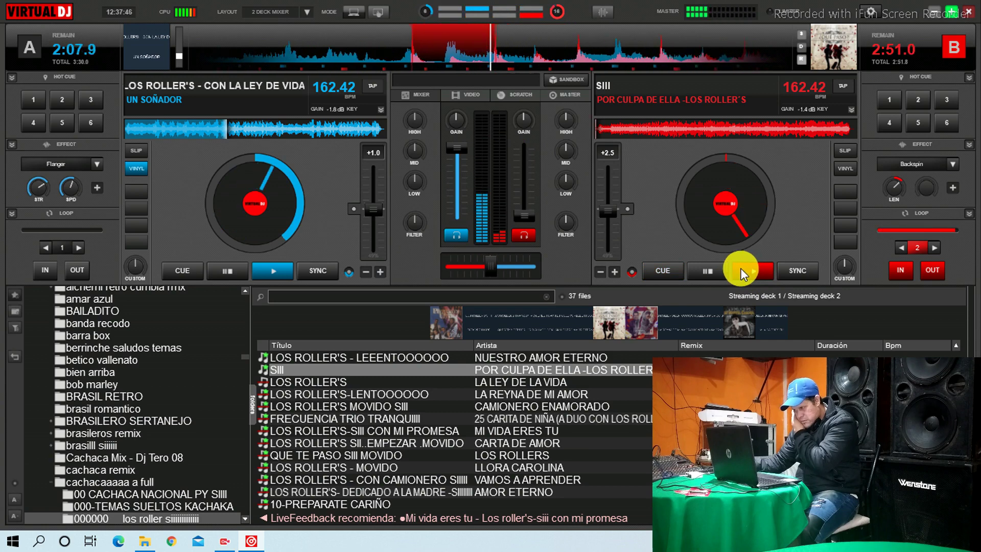
{"action": "left_click", "coordinate": [740, 275]}
{"action": "left_click", "coordinate": [737, 268]}
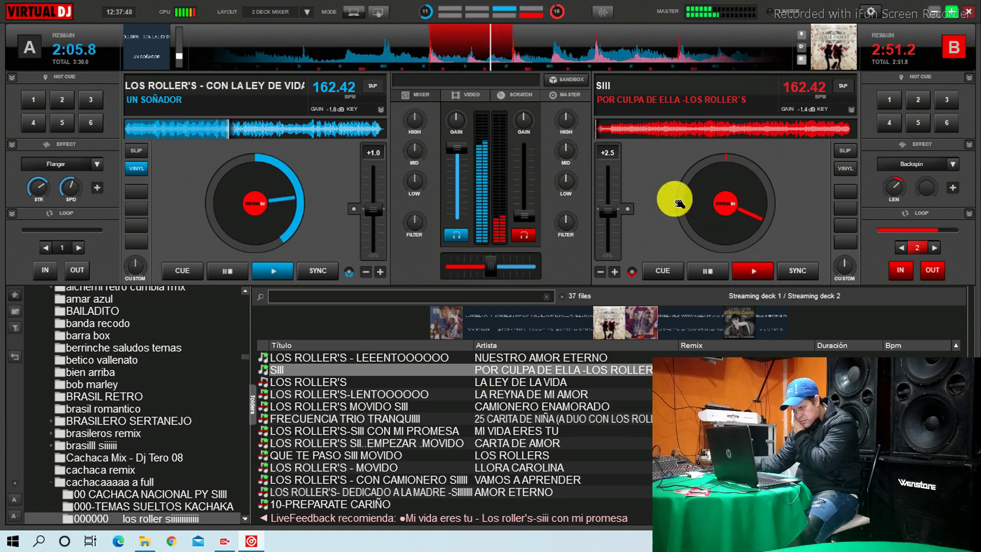
{"action": "left_click", "coordinate": [659, 269]}
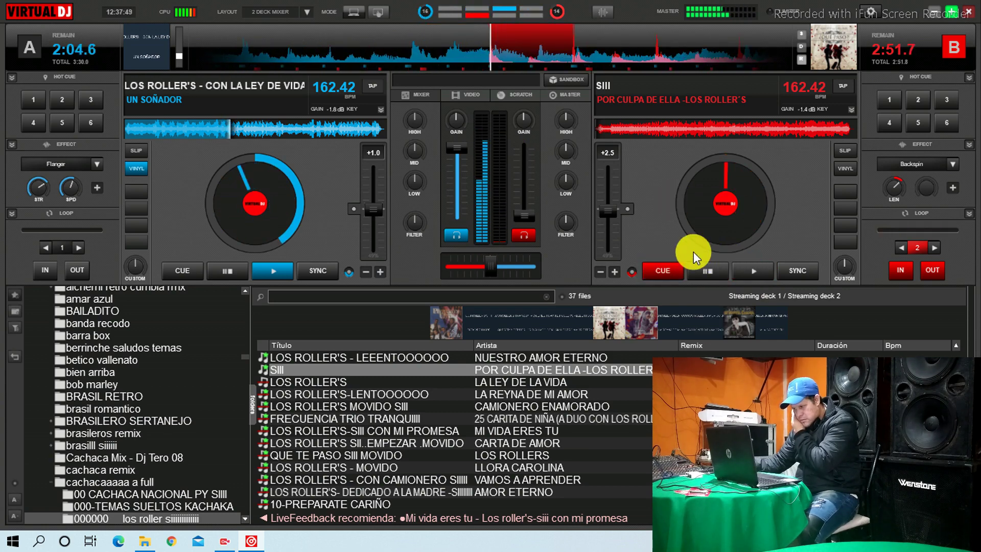
Start deck B's loop with headphone monitoring off for both decks, and switch monitoring back on for both.
{"action": "left_click", "coordinate": [454, 232]}
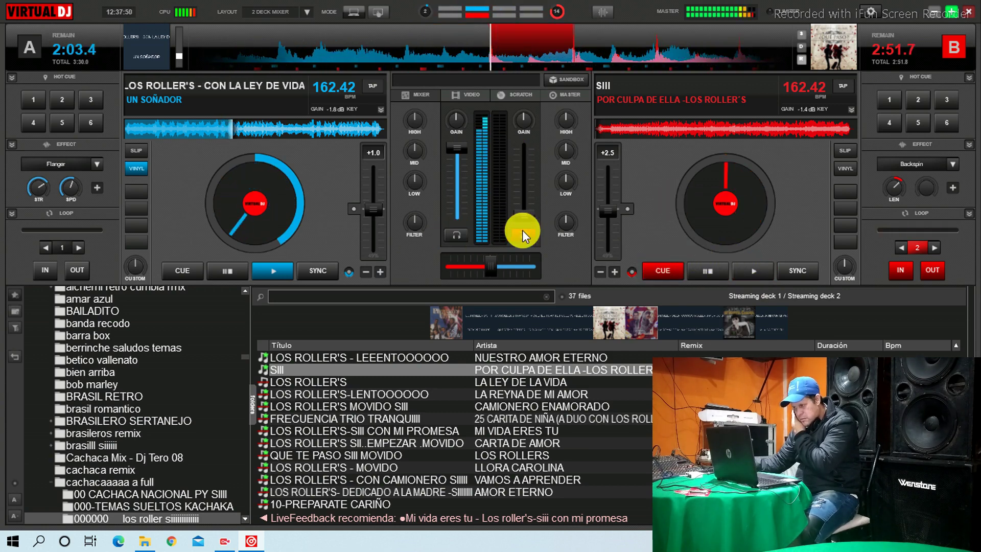
{"action": "left_click", "coordinate": [750, 270]}
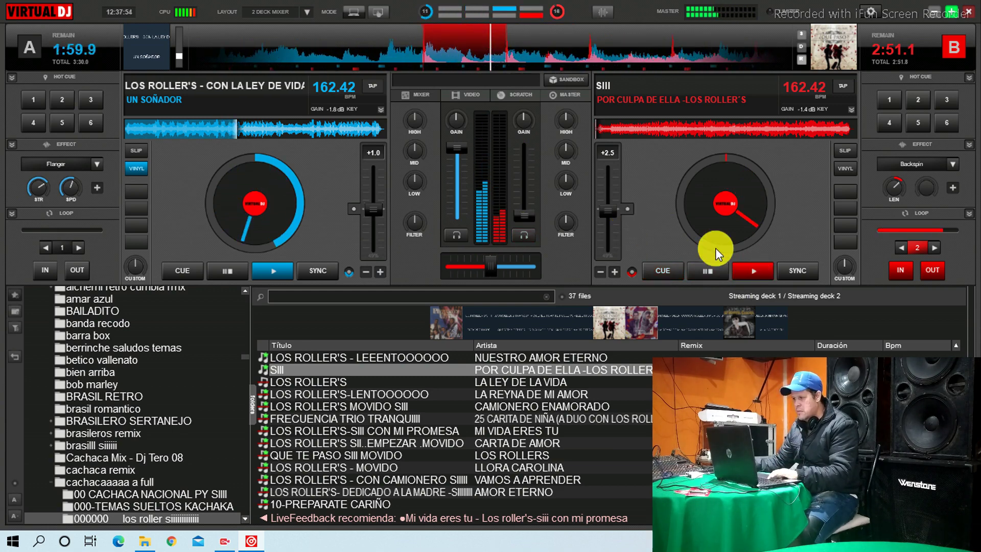
{"action": "left_click", "coordinate": [456, 235]}
{"action": "left_click", "coordinate": [523, 234]}
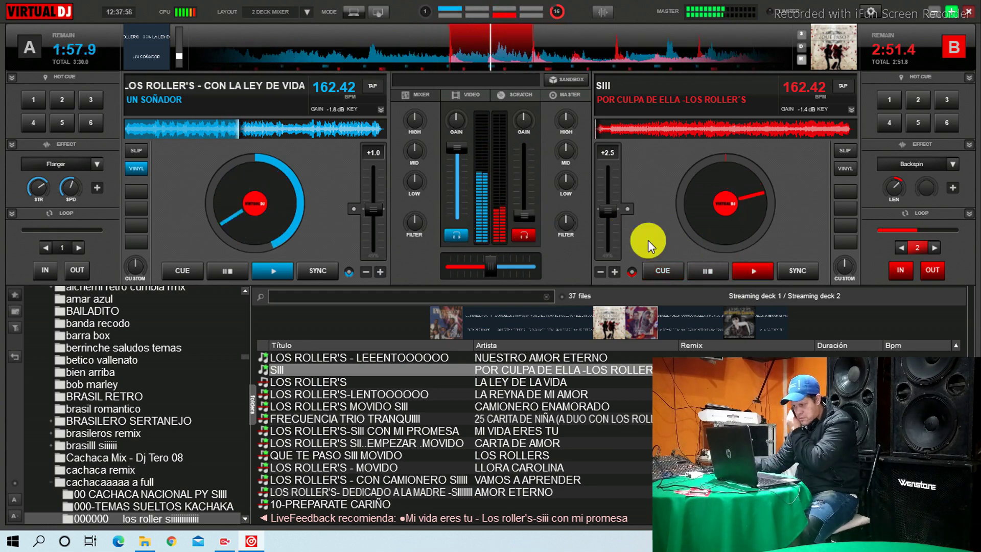
Repeatedly restart deck B's 2-beat loop from its cue point to line it up with deck A's beat.
{"action": "left_click", "coordinate": [663, 270]}
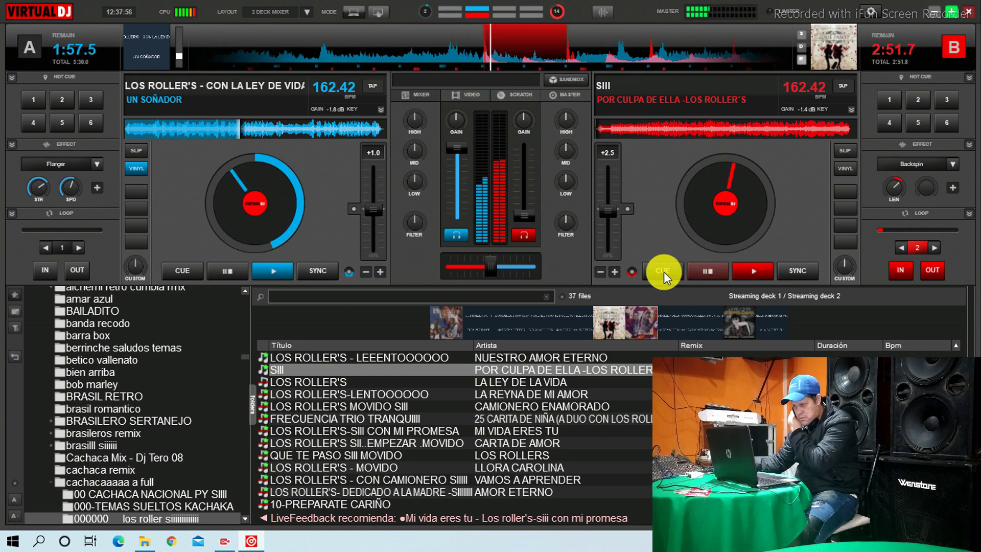
{"action": "left_click", "coordinate": [748, 270]}
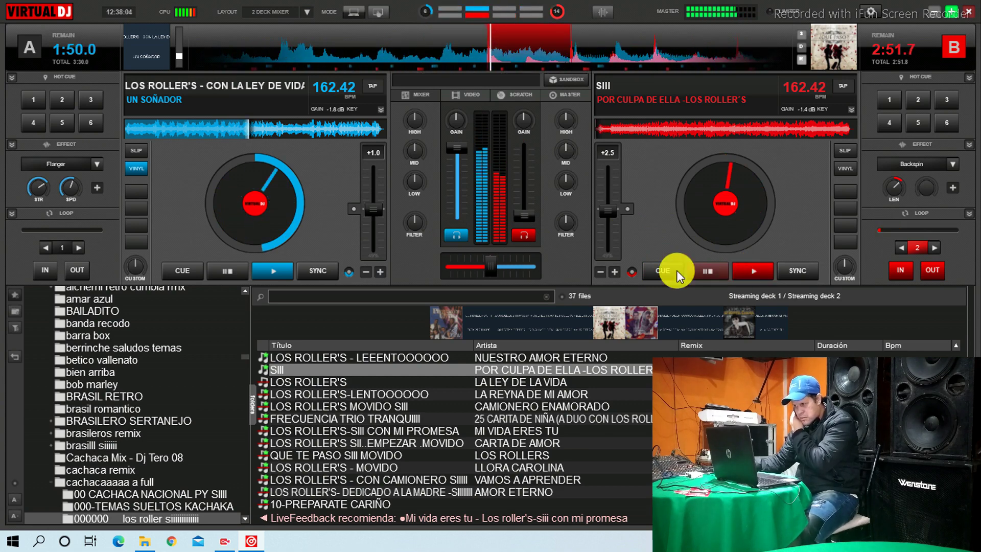
{"action": "left_click", "coordinate": [750, 269]}
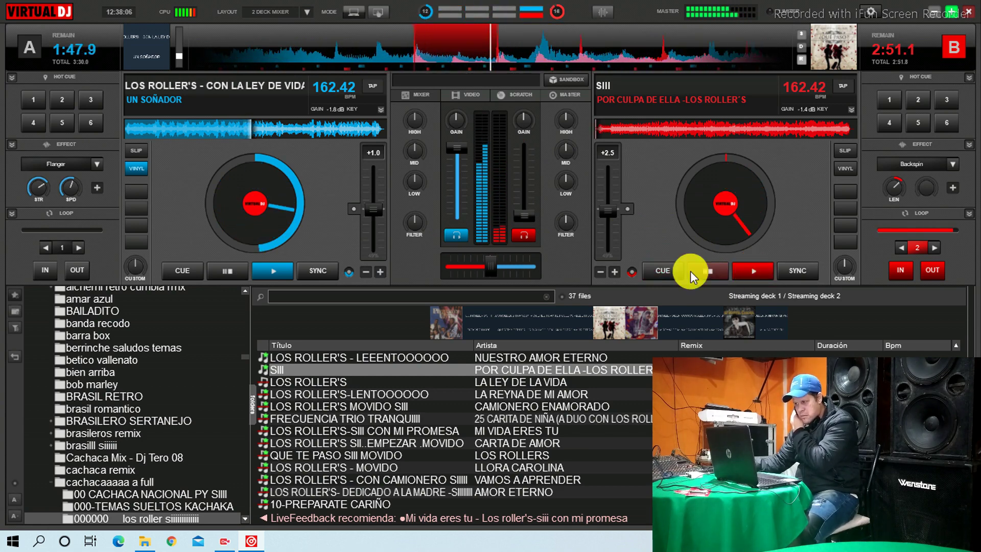
{"action": "left_click", "coordinate": [667, 272]}
{"action": "left_click", "coordinate": [752, 272]}
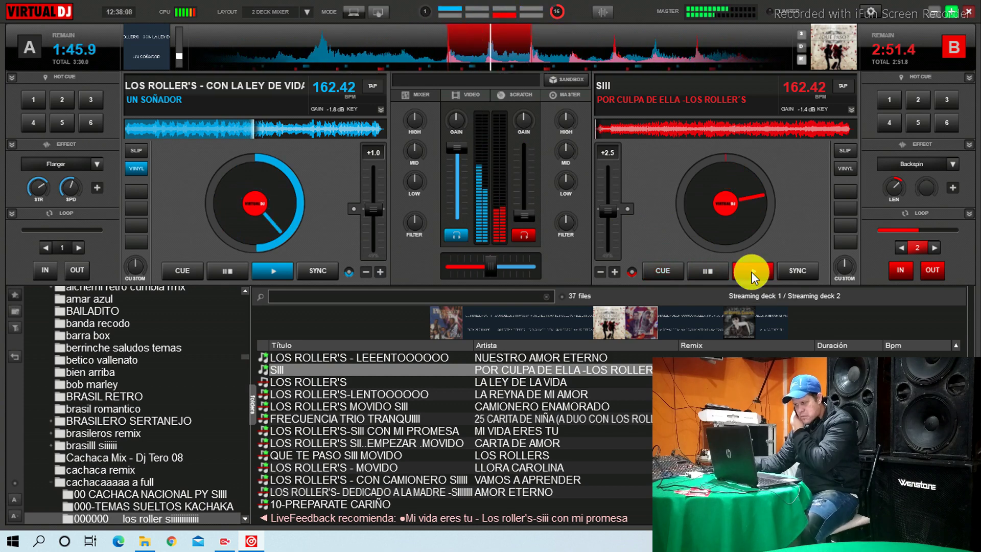
{"action": "left_click", "coordinate": [673, 267]}
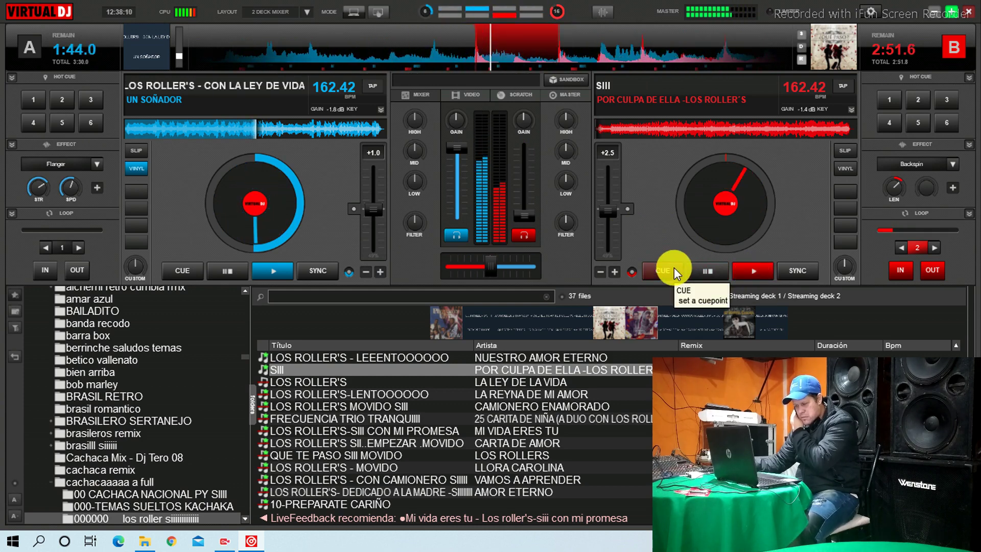
{"action": "left_click", "coordinate": [674, 268]}
{"action": "left_click", "coordinate": [673, 268]}
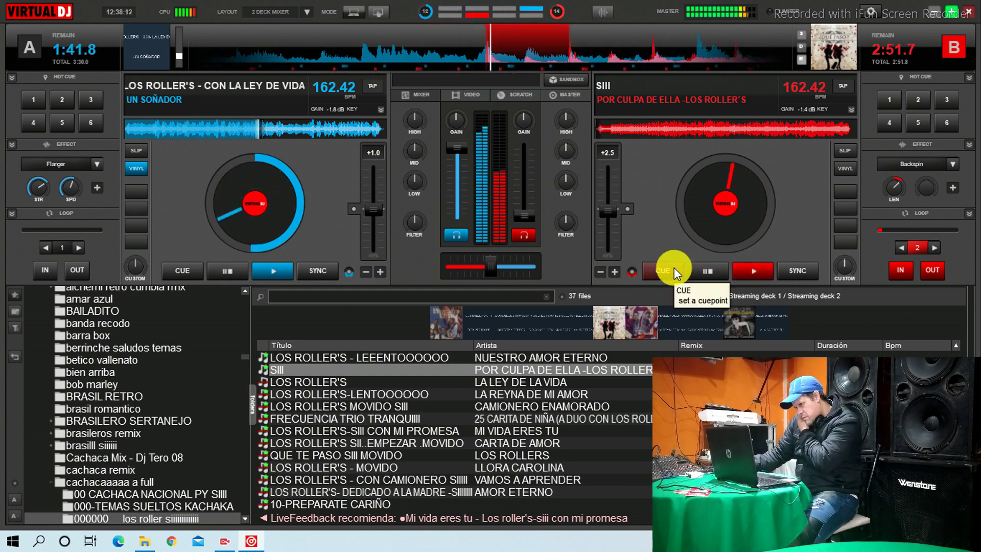
{"action": "left_click", "coordinate": [673, 268]}
{"action": "left_click", "coordinate": [706, 267]}
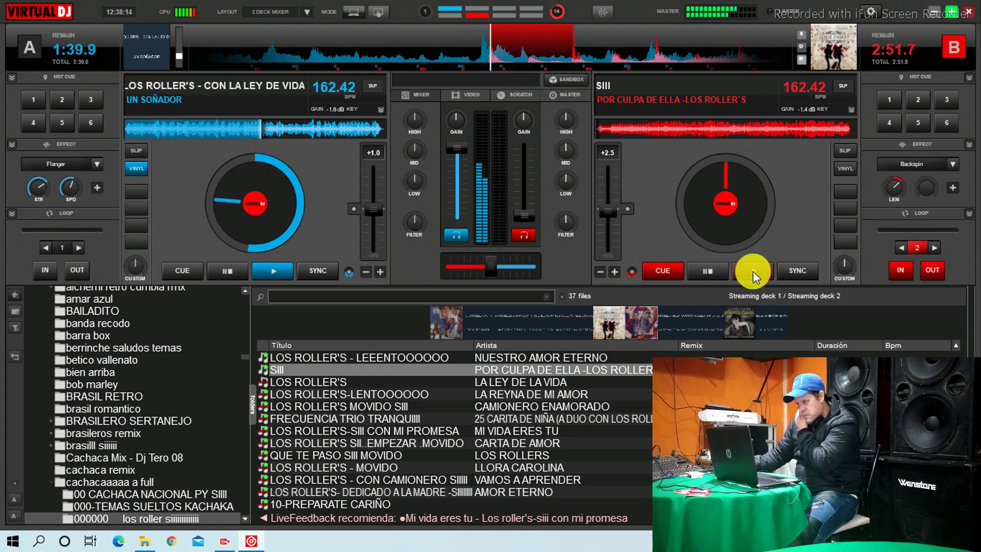
{"action": "left_click", "coordinate": [754, 270]}
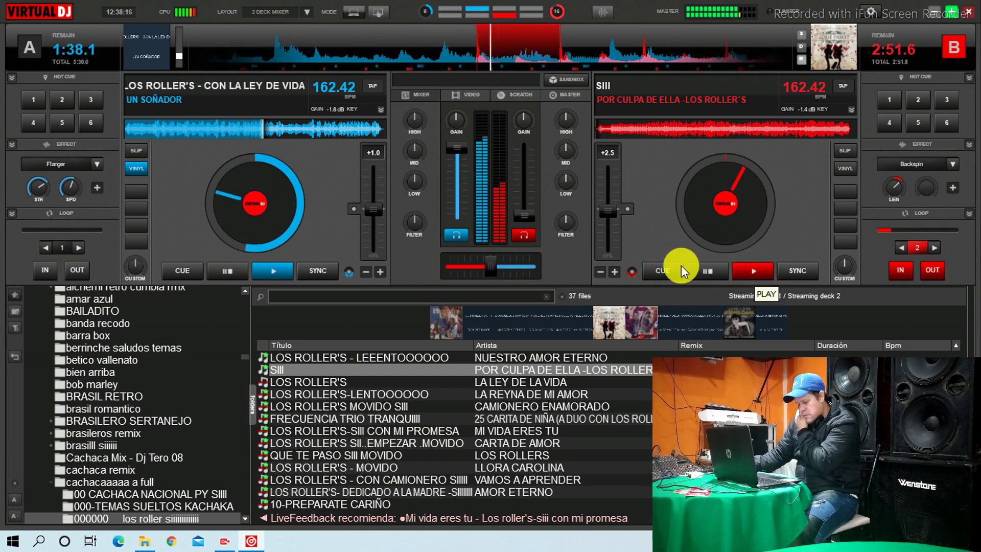
{"action": "left_click", "coordinate": [680, 266]}
{"action": "left_click", "coordinate": [755, 267]}
{"action": "left_click", "coordinate": [743, 268]}
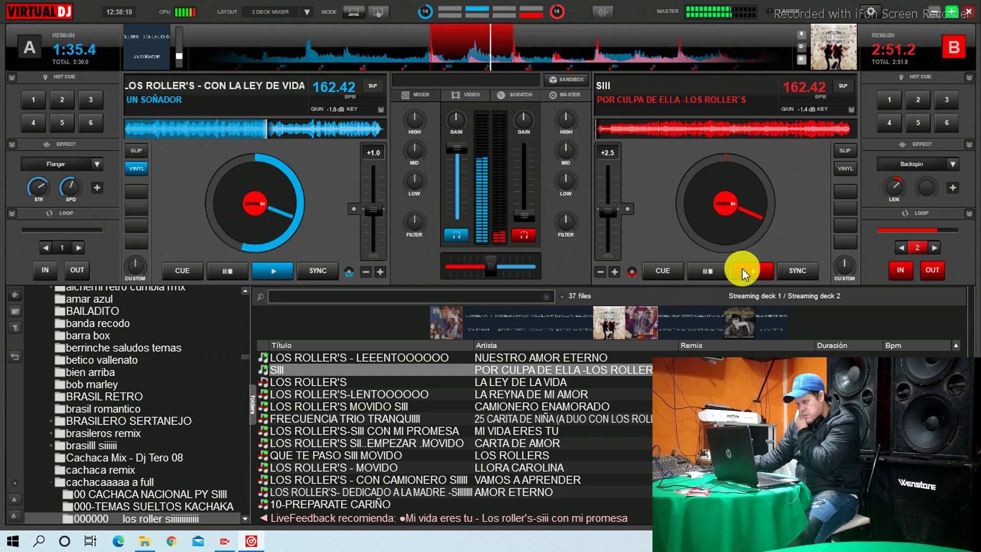
{"action": "left_click", "coordinate": [741, 268]}
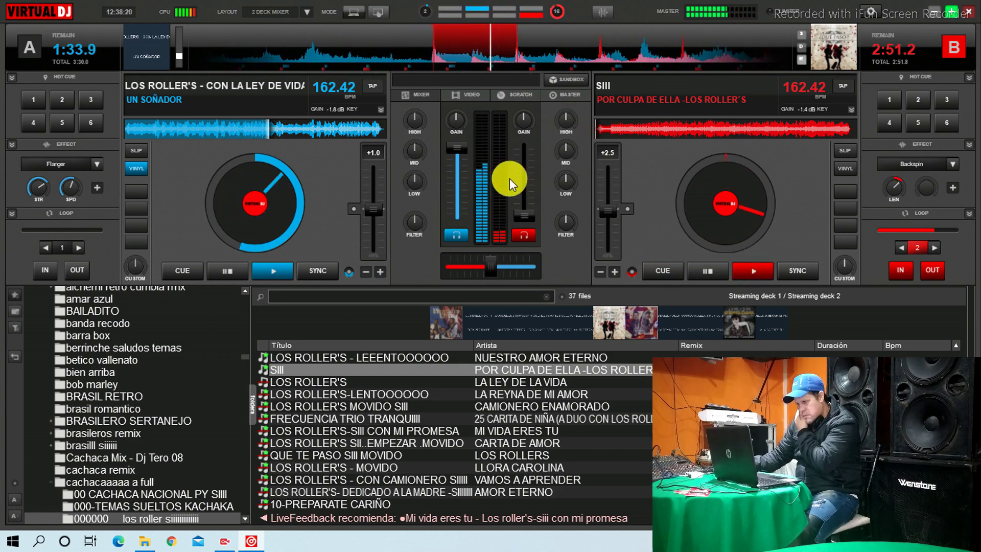
Fade from deck A to deck B while releasing B's loop, and stop deck A with headphone monitoring off for both decks.
{"action": "left_click_drag", "start_coordinate": [526, 214], "coordinate": [519, 118]}
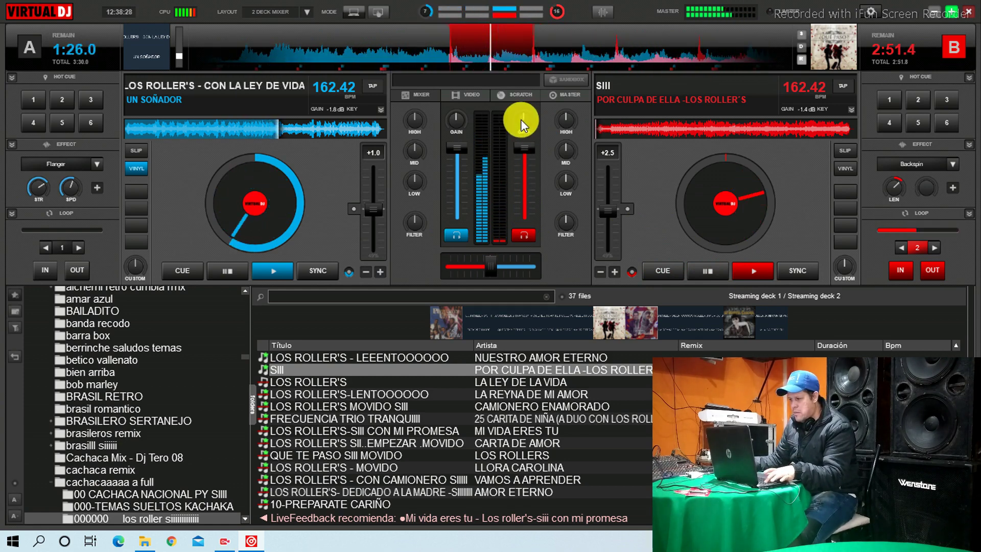
{"action": "left_click_drag", "start_coordinate": [458, 156], "coordinate": [451, 299]}
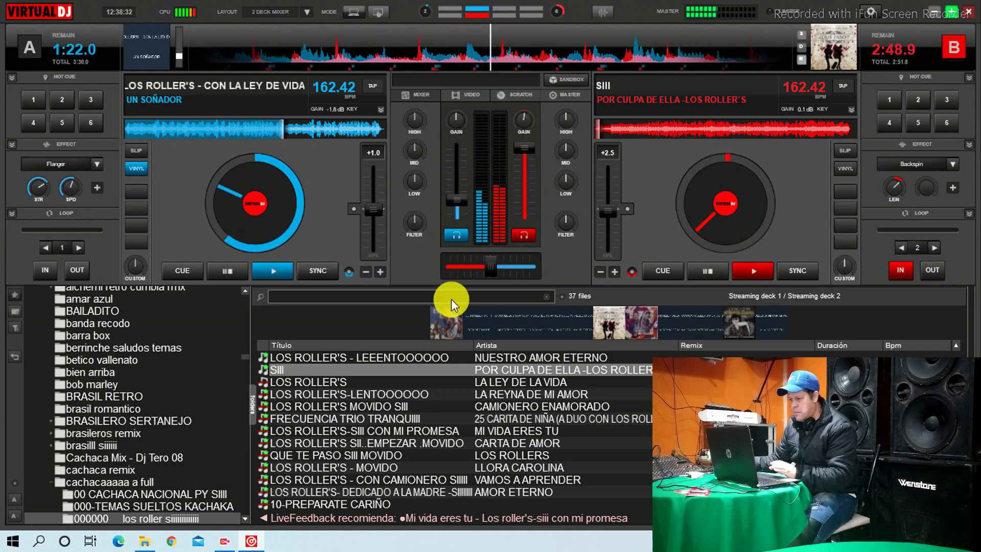
{"action": "left_click", "coordinate": [186, 272]}
{"action": "left_click", "coordinate": [457, 234]}
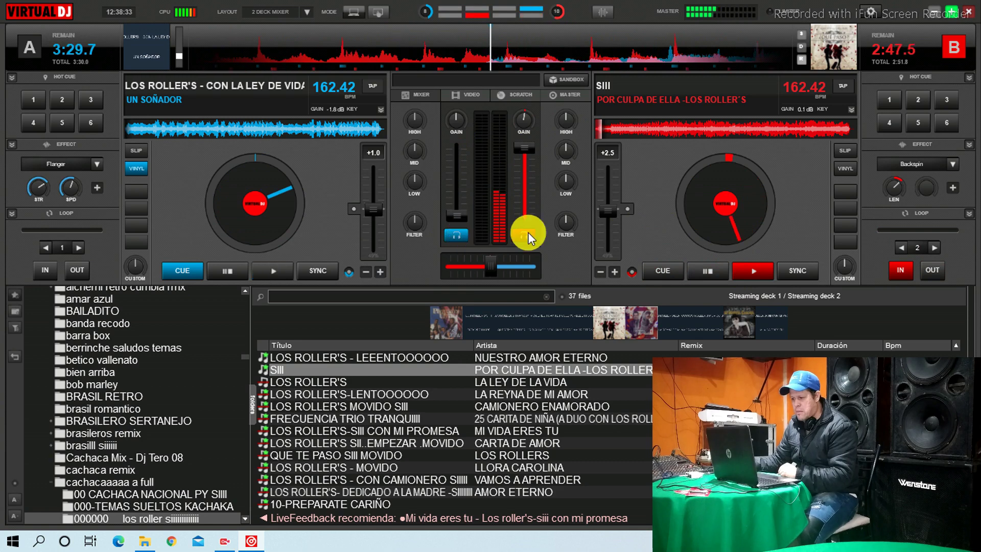
{"action": "left_click", "coordinate": [524, 234]}
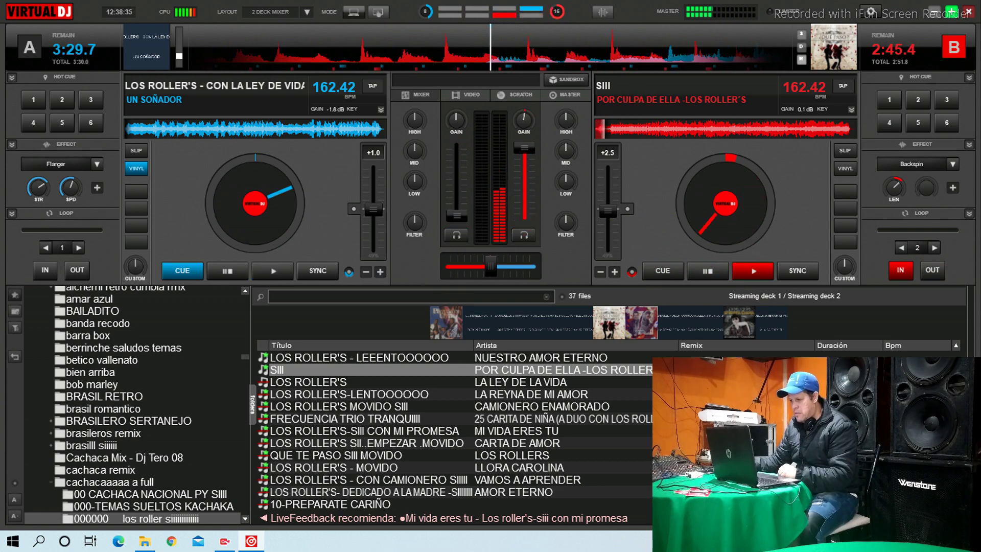
Open the sampler, trigger samples 18 and 17 over deck B's song, and close the sampler.
{"action": "left_click", "coordinate": [967, 402]}
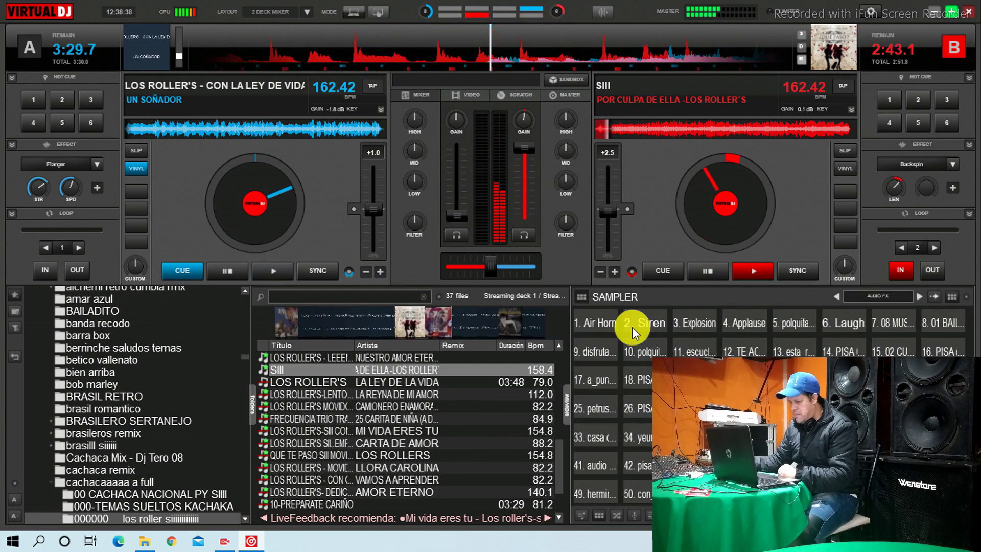
{"action": "left_click", "coordinate": [651, 382]}
{"action": "left_click", "coordinate": [649, 380]}
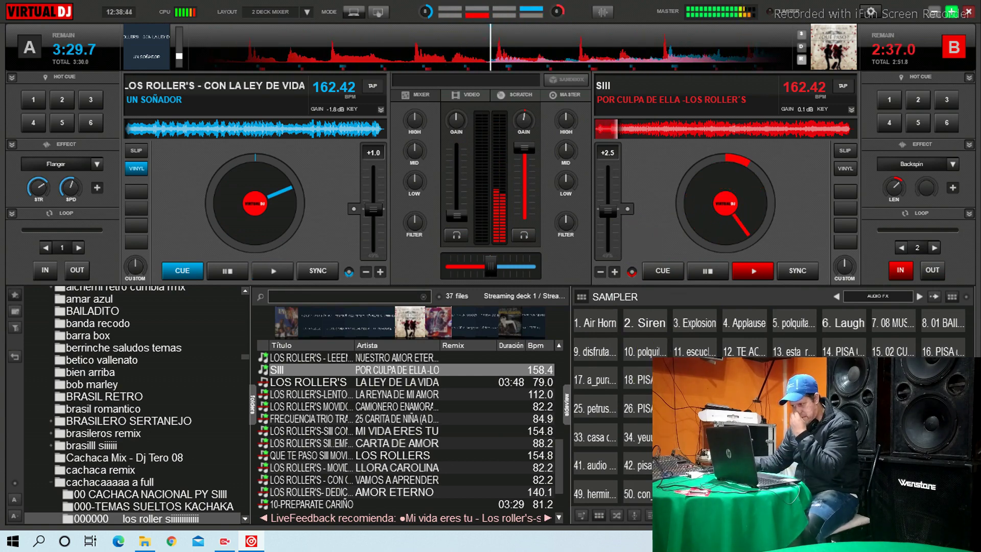
{"action": "left_click", "coordinate": [592, 379]}
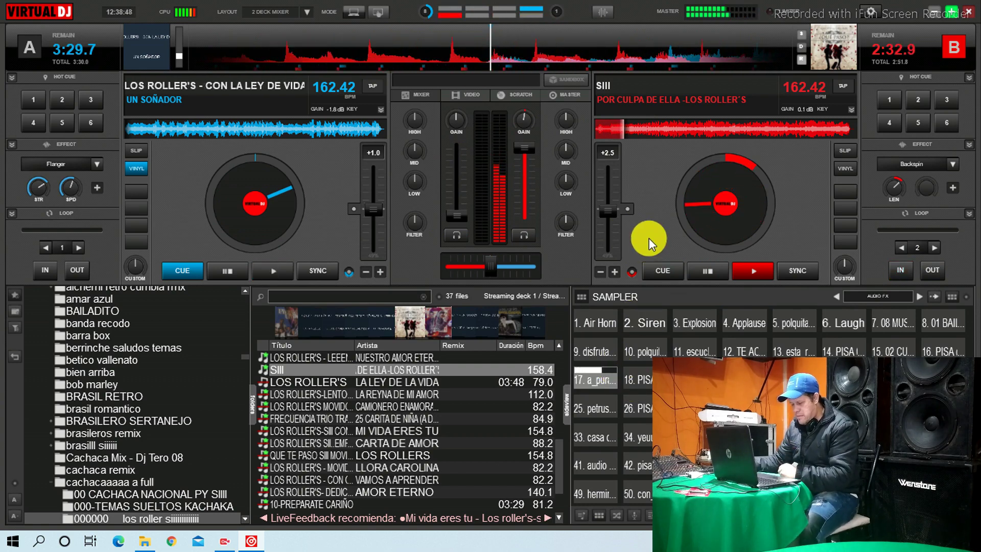
{"action": "left_click", "coordinate": [566, 406]}
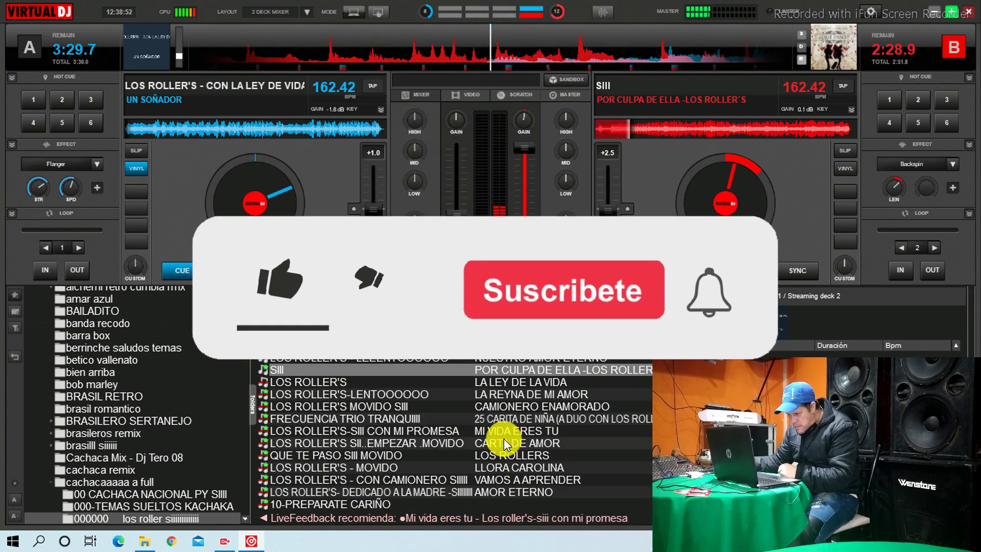
Load "25 CARITA DE NIÑA" onto deck A, and replace it with "CARTA DE AMOR" for previewing.
{"action": "left_click", "coordinate": [507, 419]}
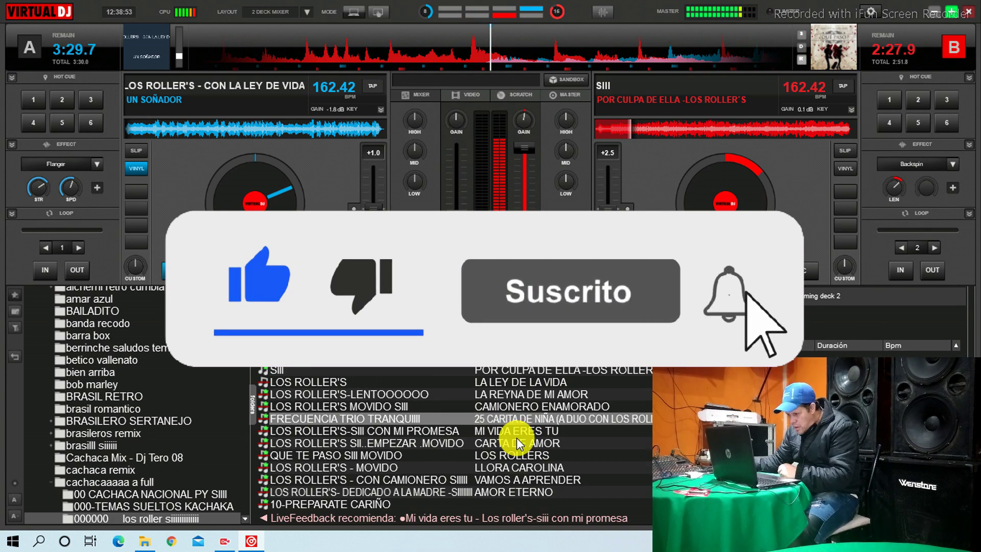
{"action": "key", "text": "ctrl+Left"}
{"action": "left_click", "coordinate": [535, 443]}
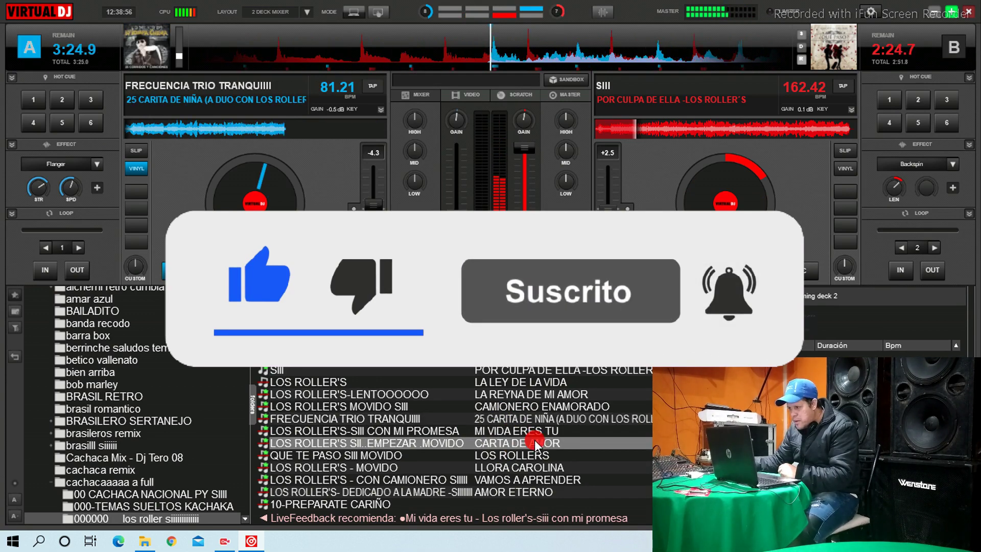
{"action": "key", "text": "ctrl+Left"}
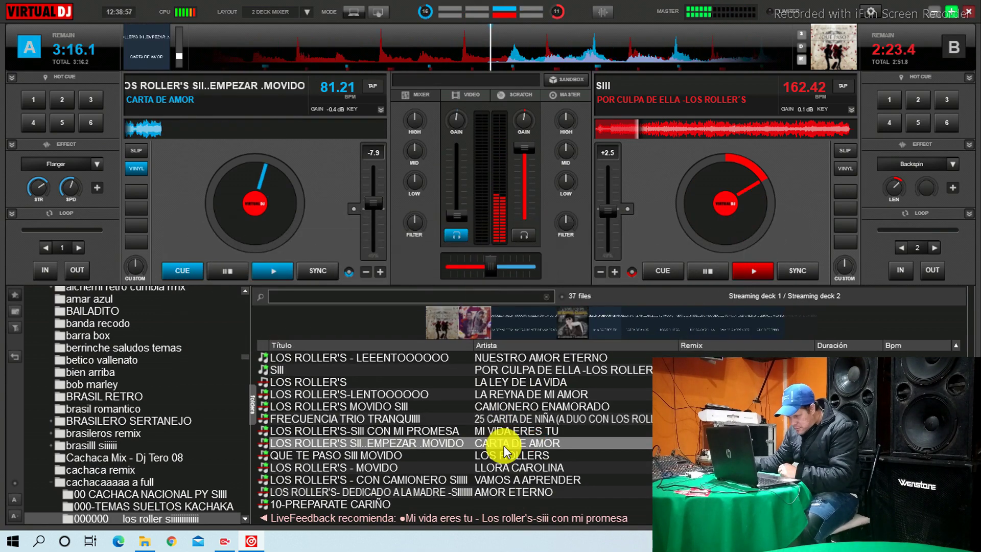
Browse the song list, load "25 CARITA DE NIÑA" onto deck A, and preview it at pitch +0.0 from its cue point.
{"action": "scroll", "coordinate": [388, 462], "scroll_direction": "down", "scroll_amount": 2}
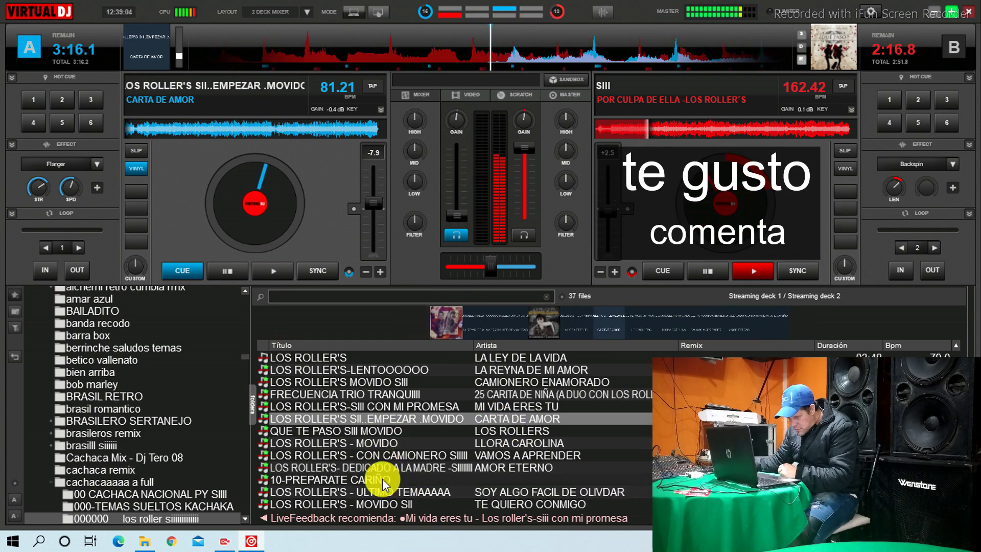
{"action": "scroll", "coordinate": [591, 479], "scroll_direction": "down", "scroll_amount": 2}
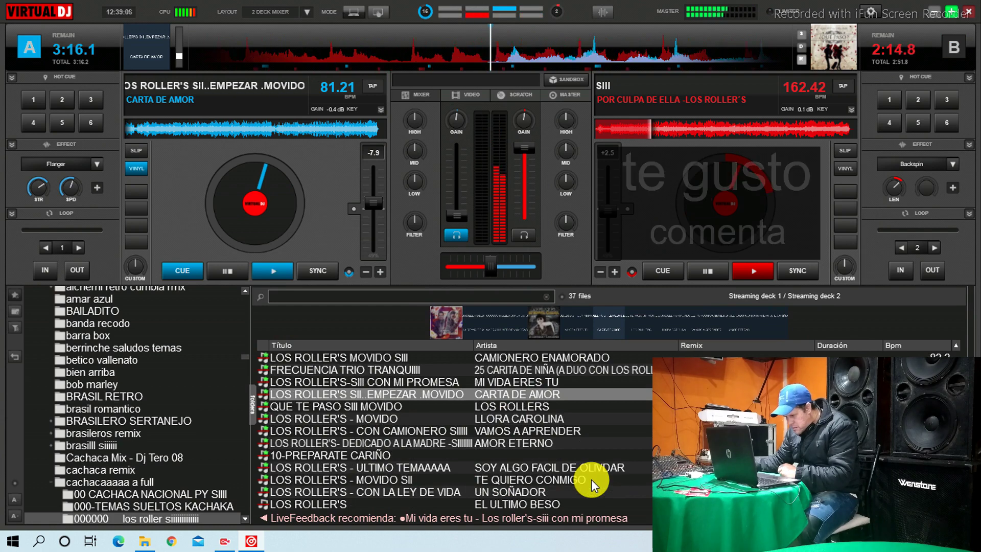
{"action": "scroll", "coordinate": [590, 479], "scroll_direction": "up", "scroll_amount": 4}
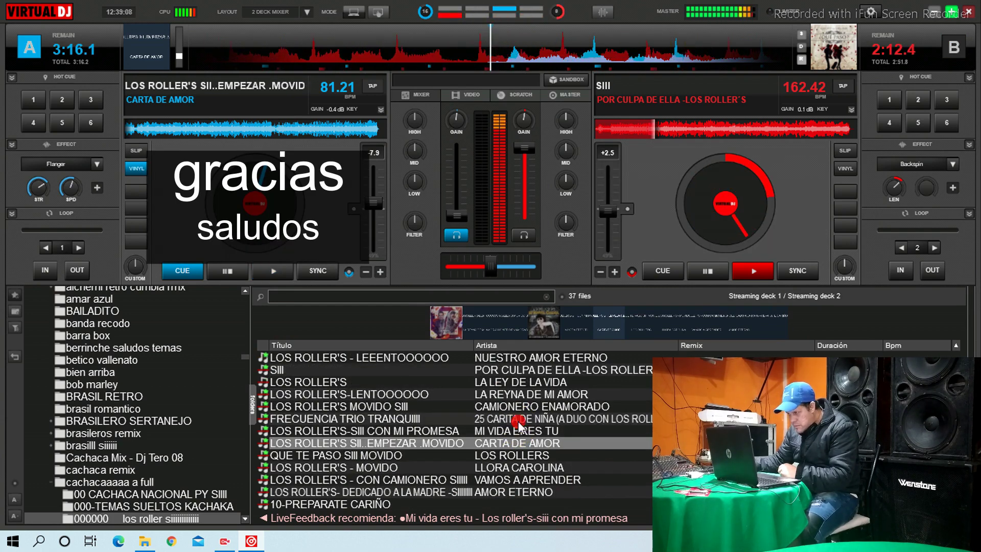
{"action": "left_click_drag", "start_coordinate": [518, 422], "coordinate": [316, 238]}
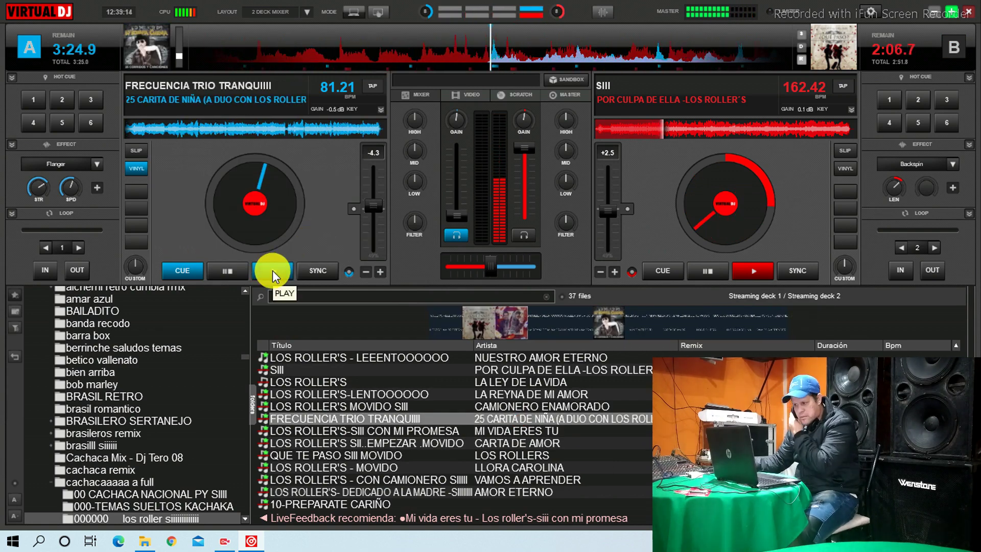
{"action": "left_click", "coordinate": [353, 208]}
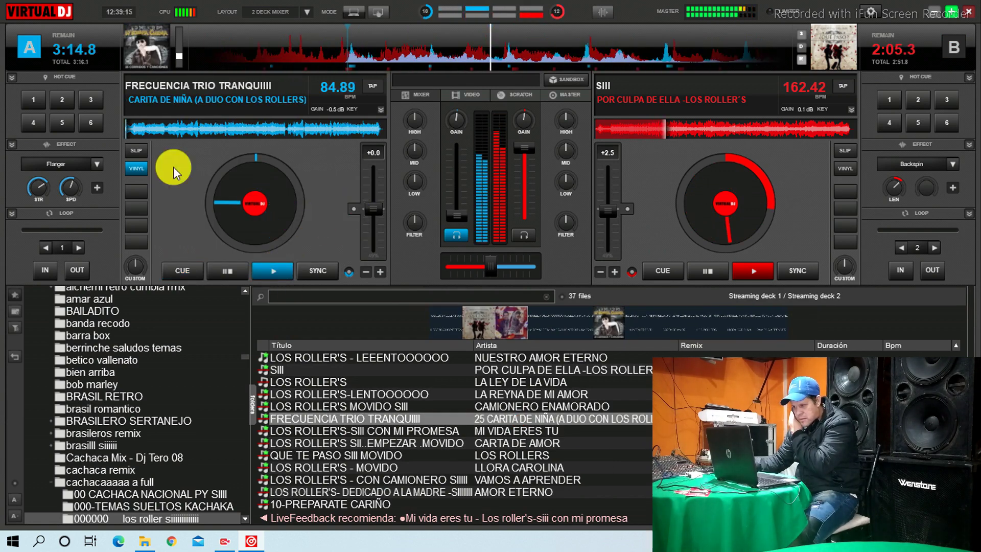
{"action": "left_click", "coordinate": [181, 271]}
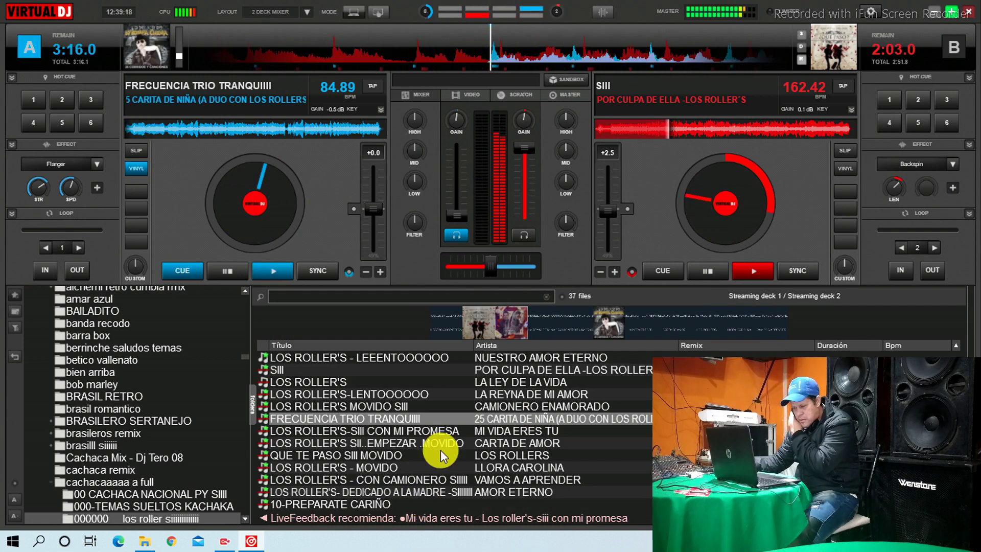
Load "CARTA DE AMOR" onto deck A, play it synced to deck B, and pause it at about 3:10.7 remaining.
{"action": "left_click", "coordinate": [491, 445]}
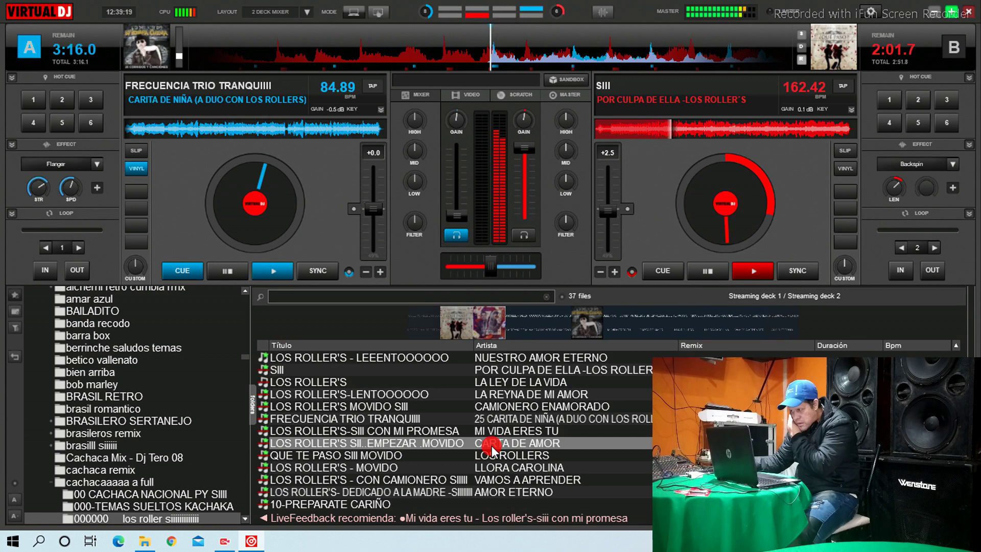
{"action": "left_click_drag", "start_coordinate": [492, 449], "coordinate": [268, 264]}
{"action": "left_click", "coordinate": [269, 264]}
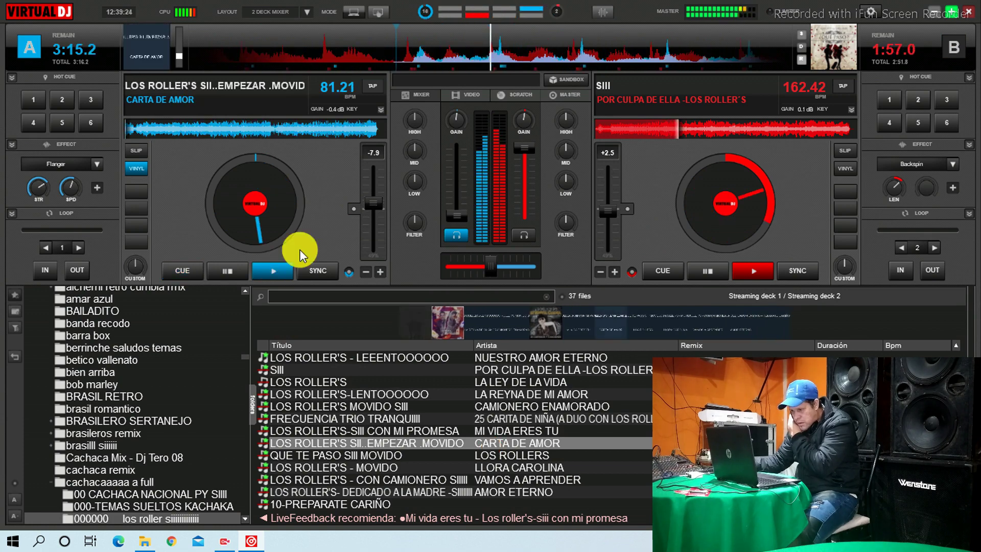
{"action": "left_click", "coordinate": [312, 271]}
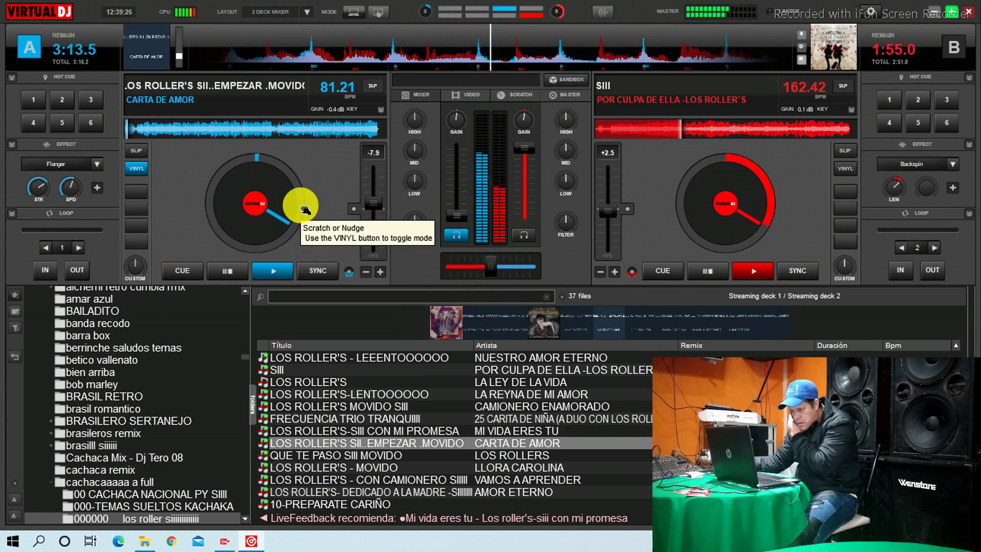
{"action": "left_click", "coordinate": [231, 270]}
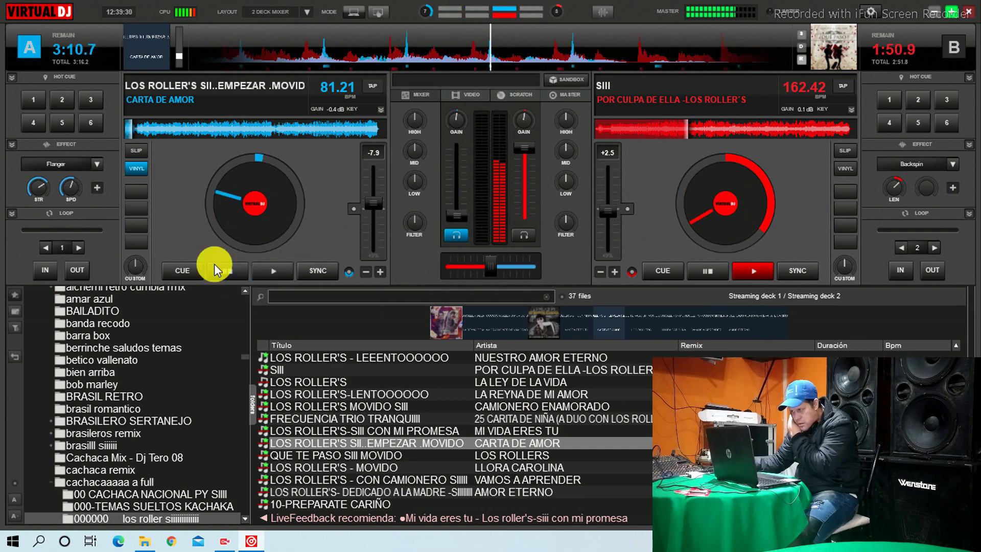
Set a loop of length 1 at deck A's paused position and rehearse its start against deck B, monitoring both decks in the headphones.
{"action": "left_click", "coordinate": [64, 248]}
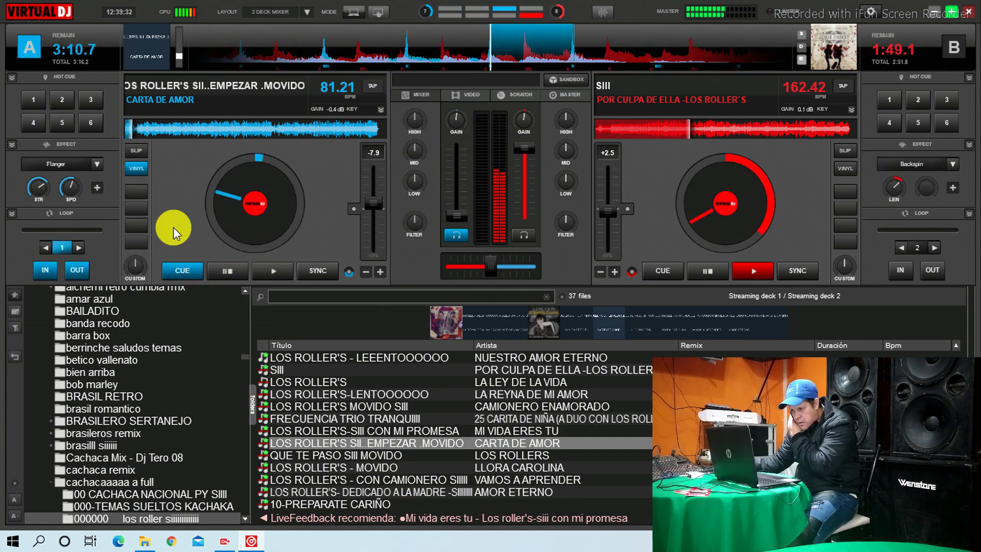
{"action": "left_click", "coordinate": [278, 269]}
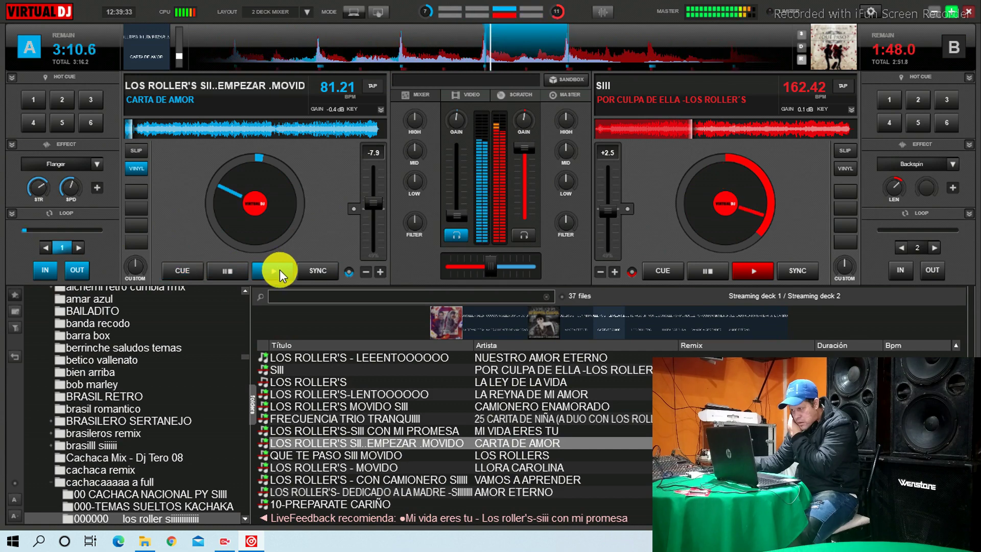
{"action": "left_click", "coordinate": [521, 234]}
{"action": "left_click", "coordinate": [186, 272]}
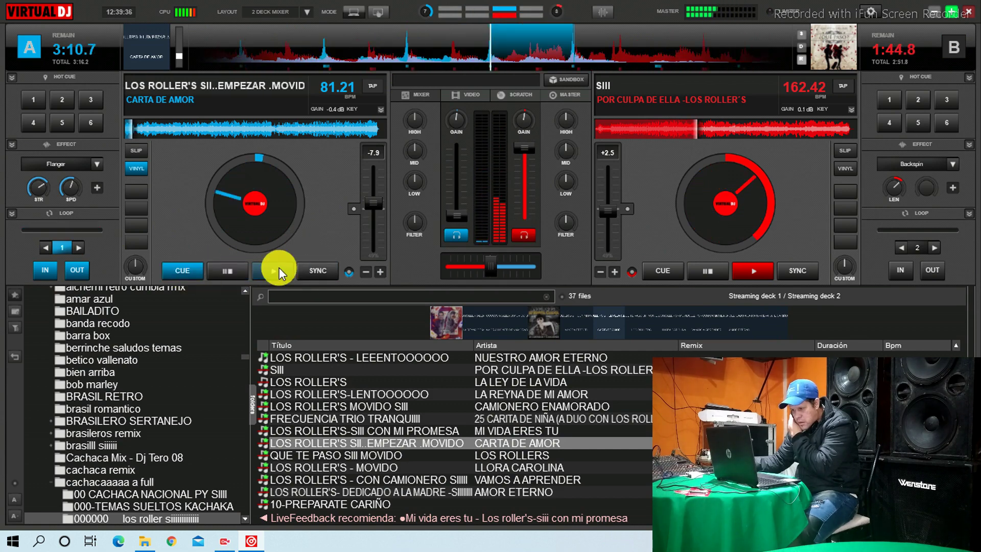
{"action": "left_click", "coordinate": [279, 268]}
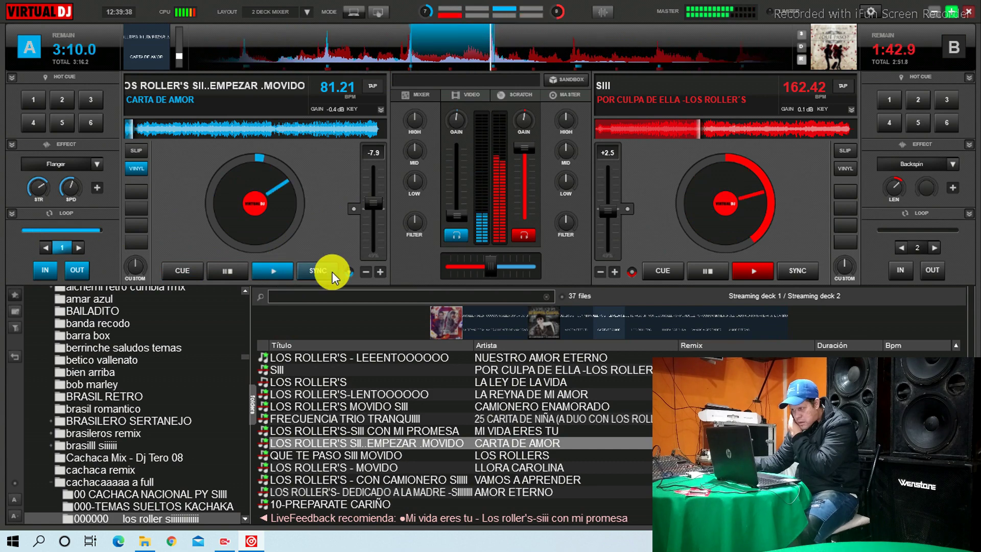
{"action": "left_click", "coordinate": [254, 208]}
{"action": "left_click", "coordinate": [182, 270]}
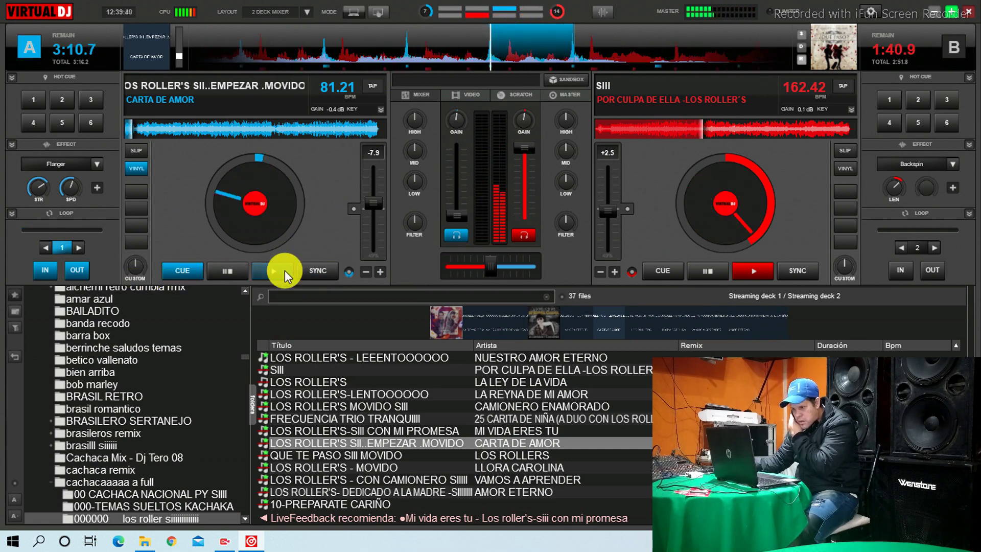
{"action": "left_click", "coordinate": [285, 271]}
{"action": "left_click", "coordinate": [186, 271]}
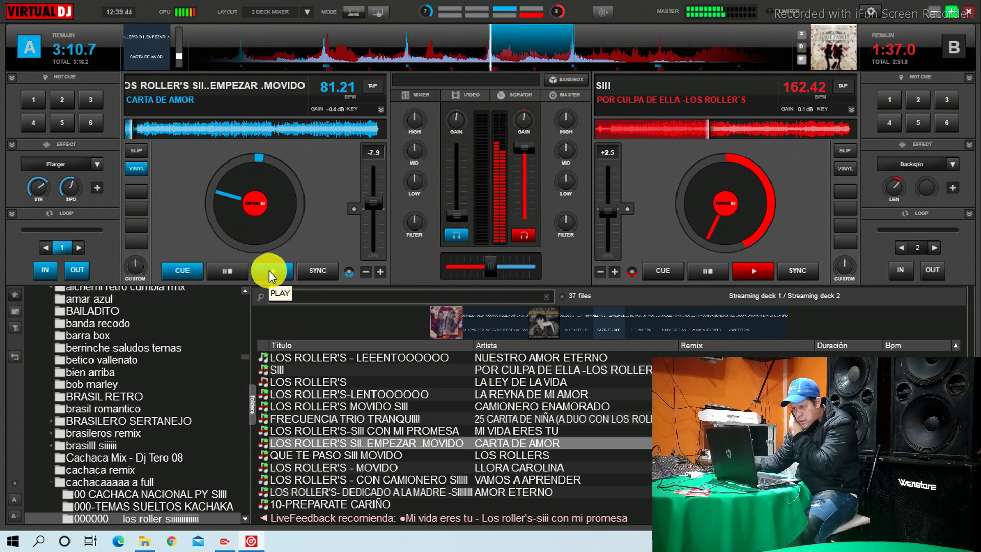
{"action": "left_click", "coordinate": [269, 271]}
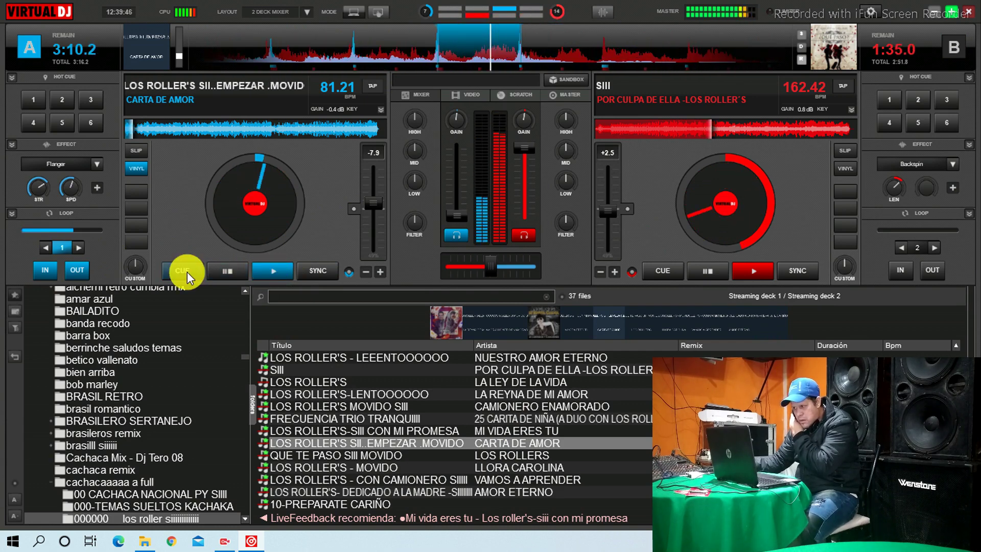
Restart deck A's loop from its cue point, fade from deck B to deck A, and reset deck A's pitch to +0.0.
{"action": "left_click", "coordinate": [186, 272]}
{"action": "left_click", "coordinate": [273, 271]}
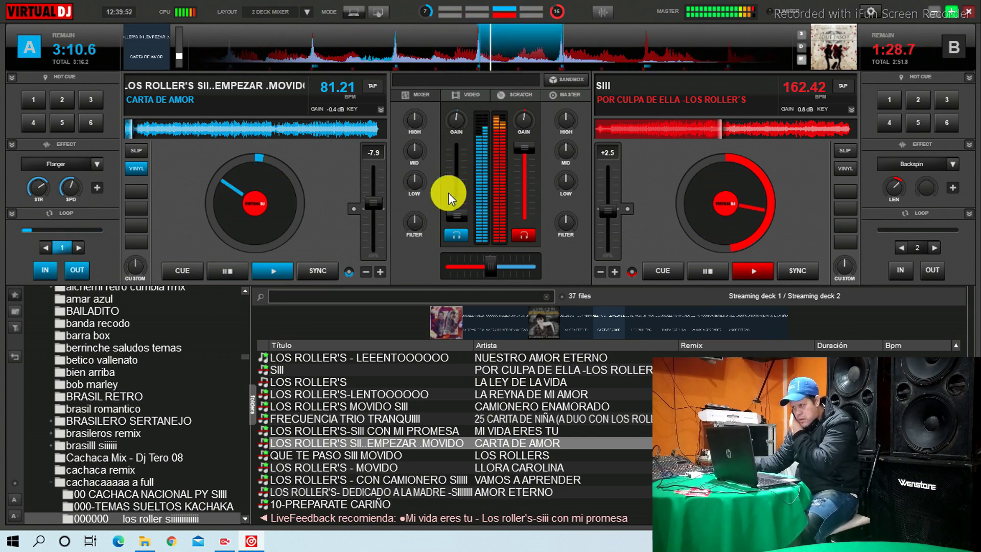
{"action": "left_click_drag", "start_coordinate": [448, 192], "coordinate": [524, 216]}
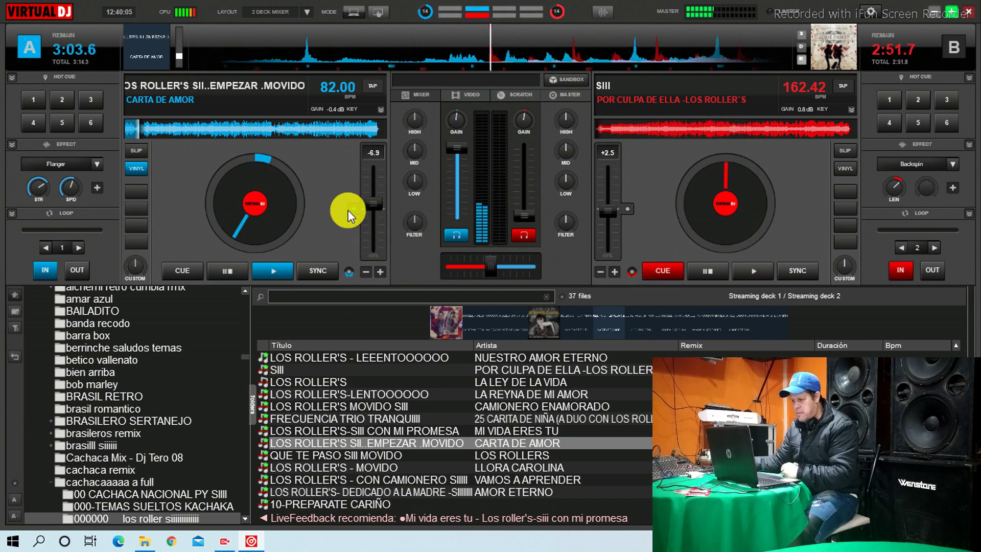
{"action": "left_click", "coordinate": [348, 210]}
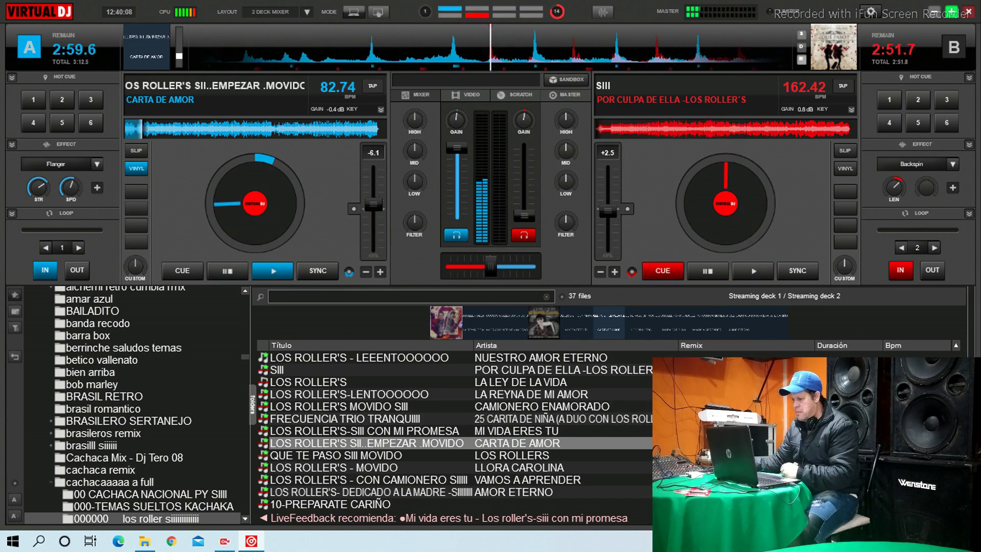
Open the sampler, trigger sample 9 over deck A's song, and close the sampler.
{"action": "left_click", "coordinate": [970, 406]}
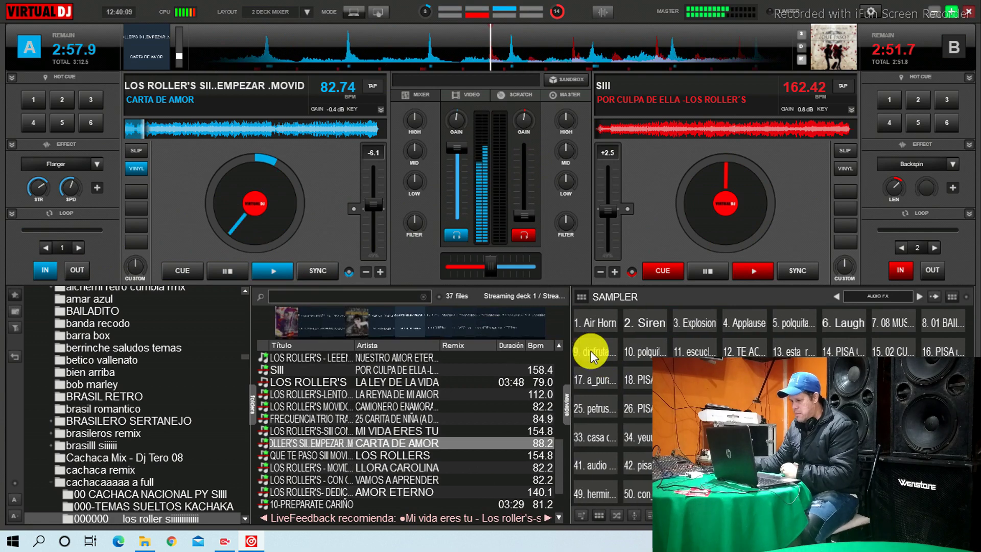
{"action": "left_click", "coordinate": [591, 350]}
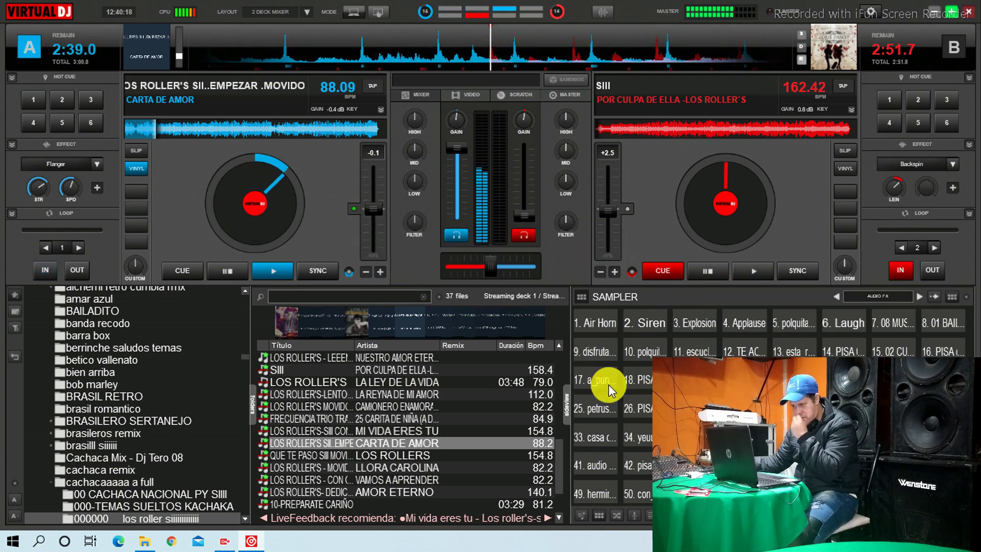
{"action": "left_click", "coordinate": [591, 351]}
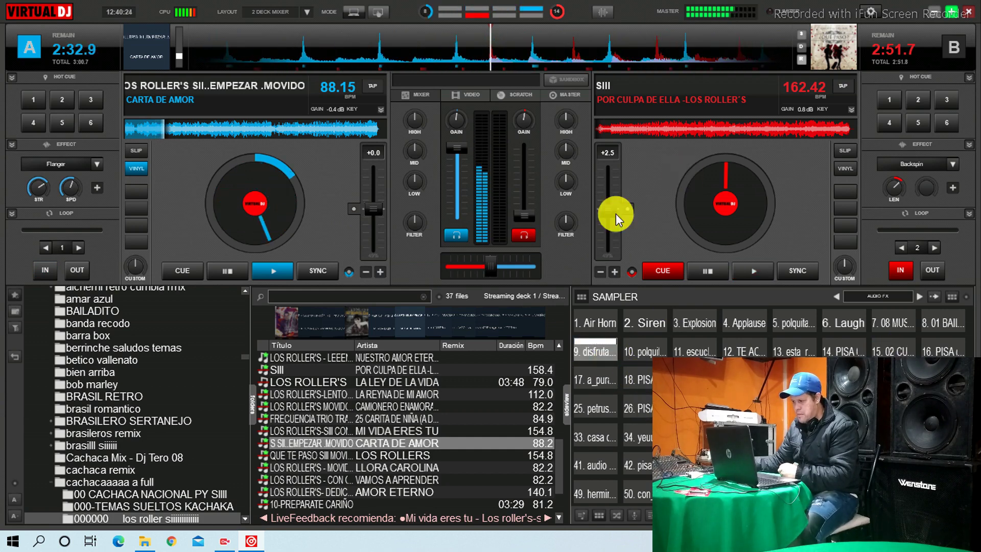
{"action": "left_click", "coordinate": [565, 409]}
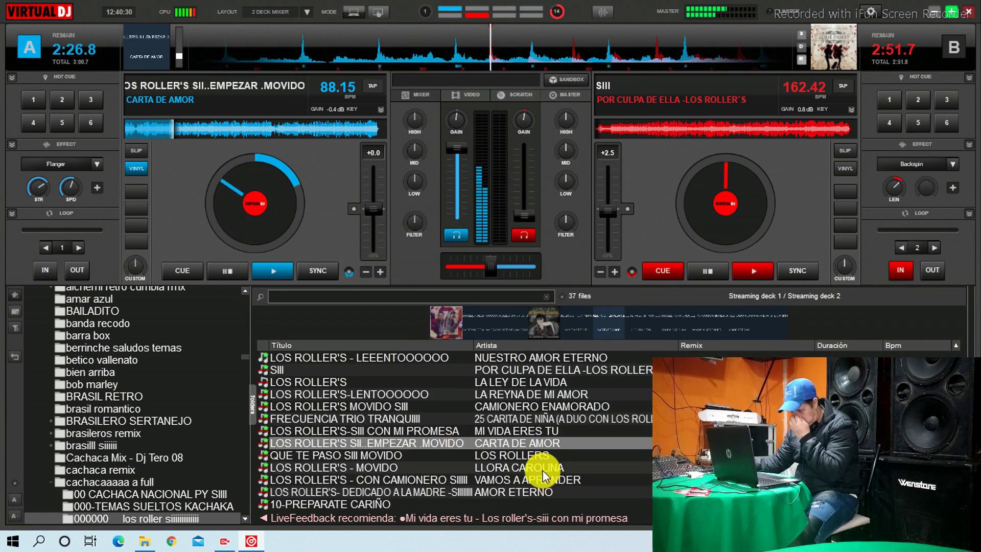
Load "25 CARITA DE NIÑA" onto deck B and preview it with headphone monitoring off for deck A.
{"action": "double_click", "coordinate": [533, 420]}
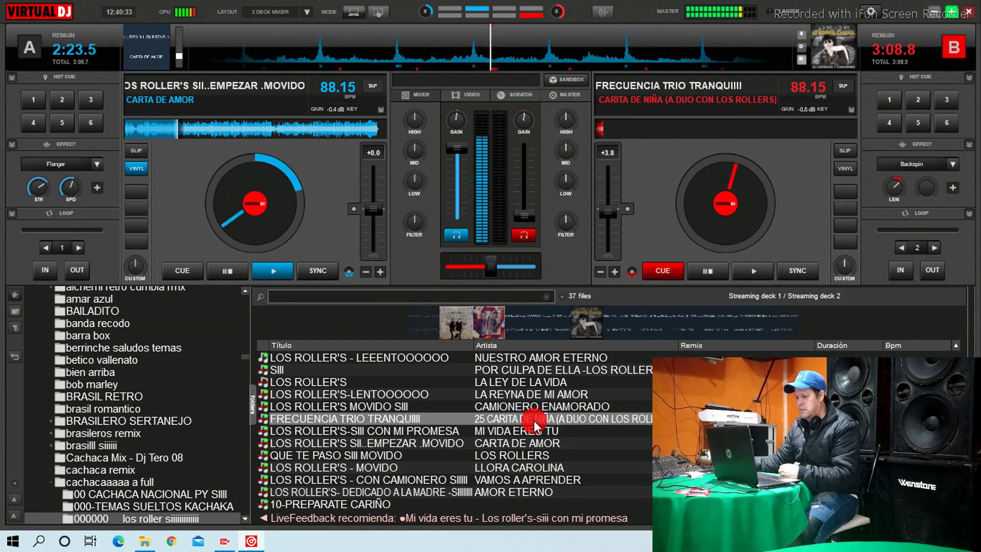
{"action": "left_click", "coordinate": [456, 233]}
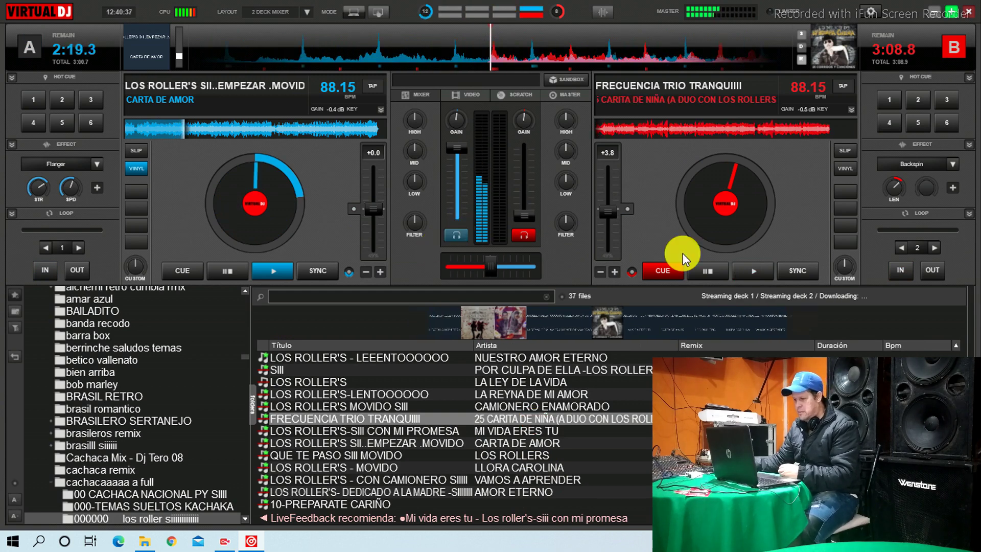
{"action": "left_click", "coordinate": [737, 274]}
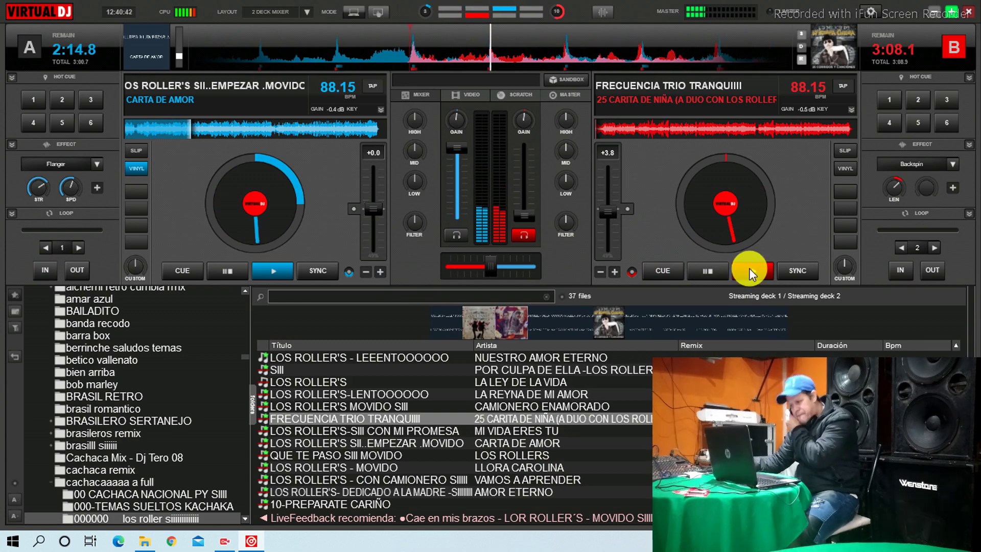
{"action": "left_click", "coordinate": [669, 268]}
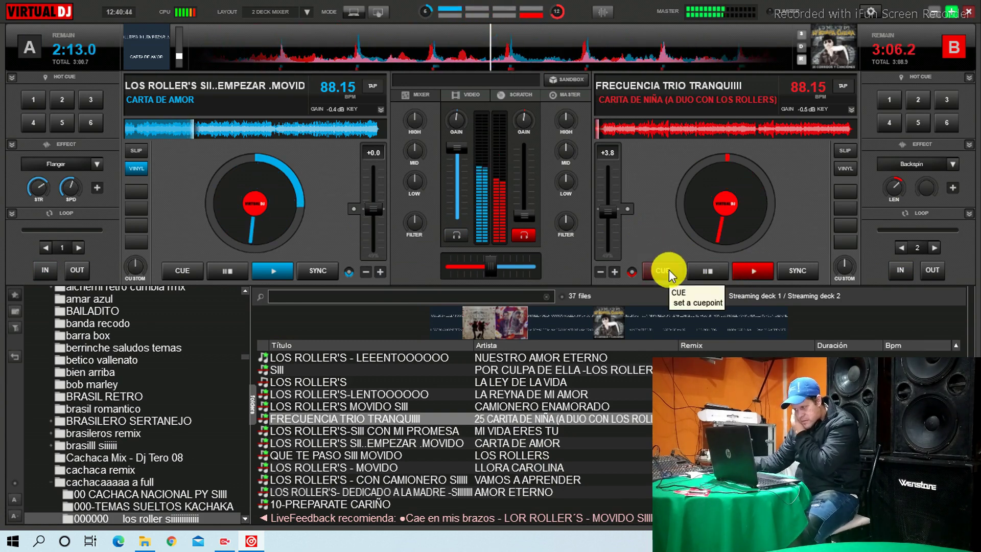
Test deck B's start from its cue point against deck A's song, bringing deck A back into the headphones.
{"action": "left_click", "coordinate": [749, 272]}
{"action": "left_click", "coordinate": [660, 264]}
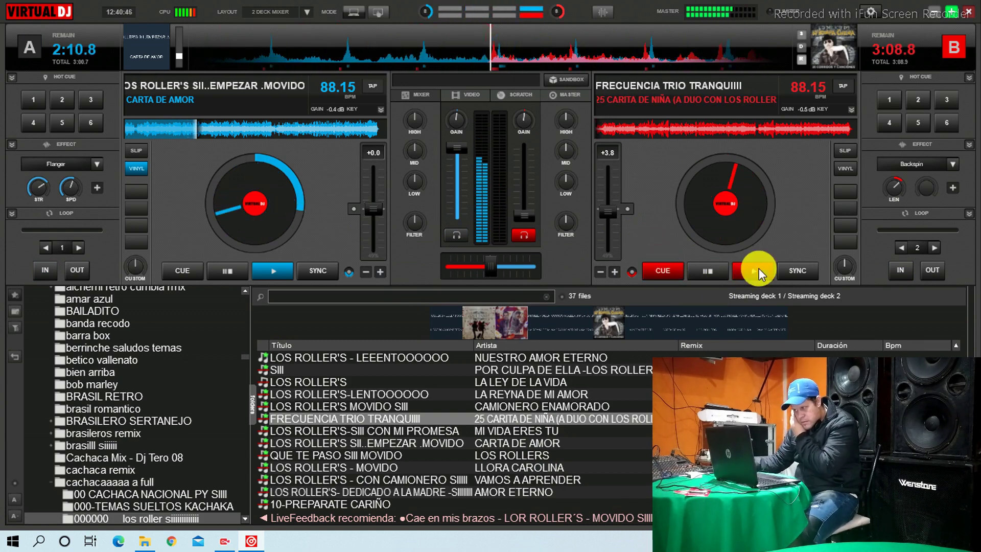
{"action": "left_click", "coordinate": [757, 270]}
{"action": "left_click", "coordinate": [669, 268]}
{"action": "left_click", "coordinate": [456, 235]}
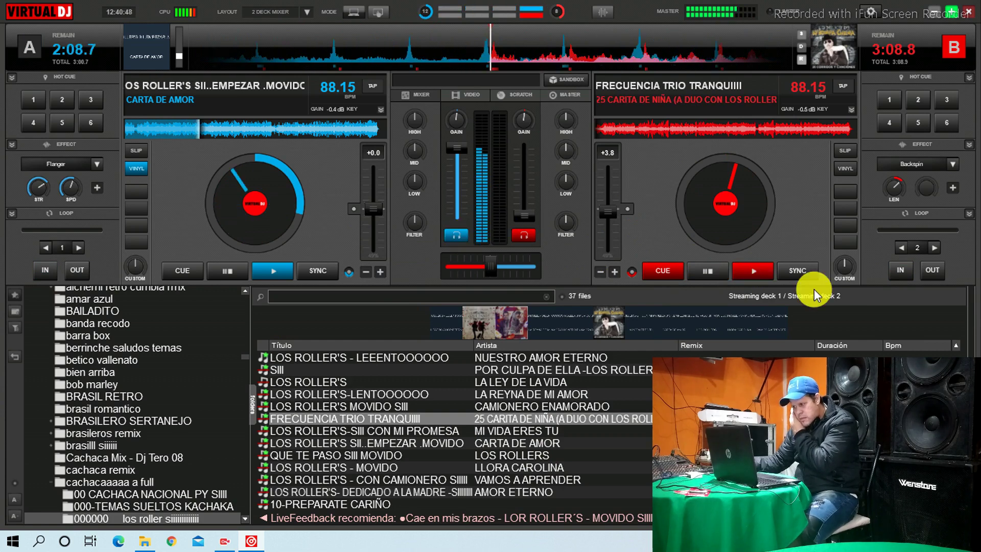
{"action": "left_click", "coordinate": [759, 272]}
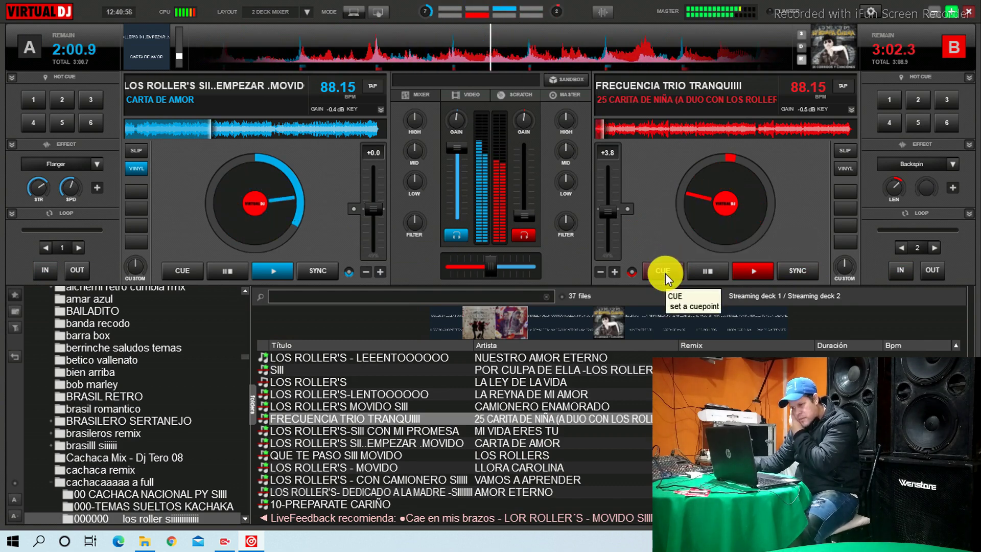
Monitor only deck B in the headphones, and set the gain to -0.9 dB on deck A and 0.2 dB on deck B.
{"action": "left_click", "coordinate": [522, 234]}
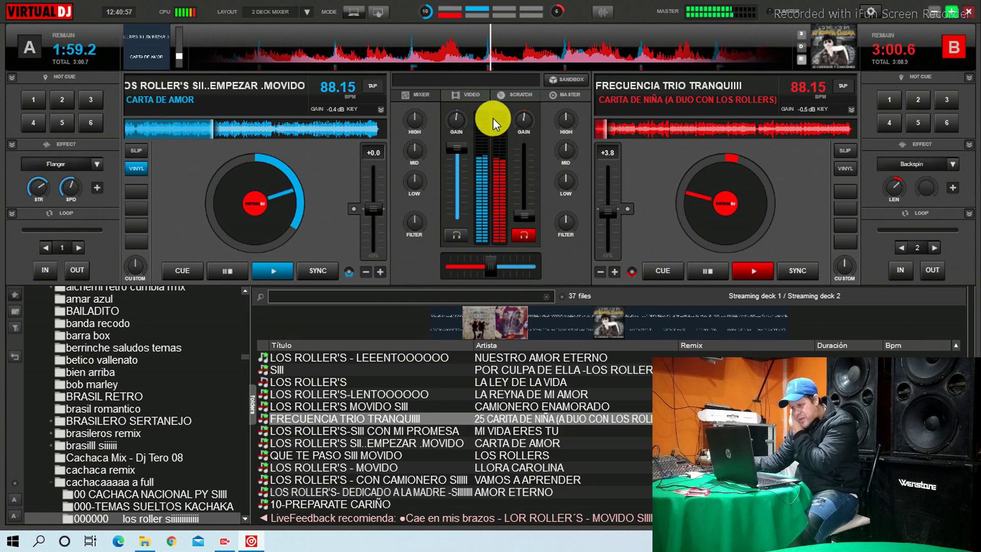
{"action": "left_click_drag", "start_coordinate": [460, 119], "coordinate": [454, 121]}
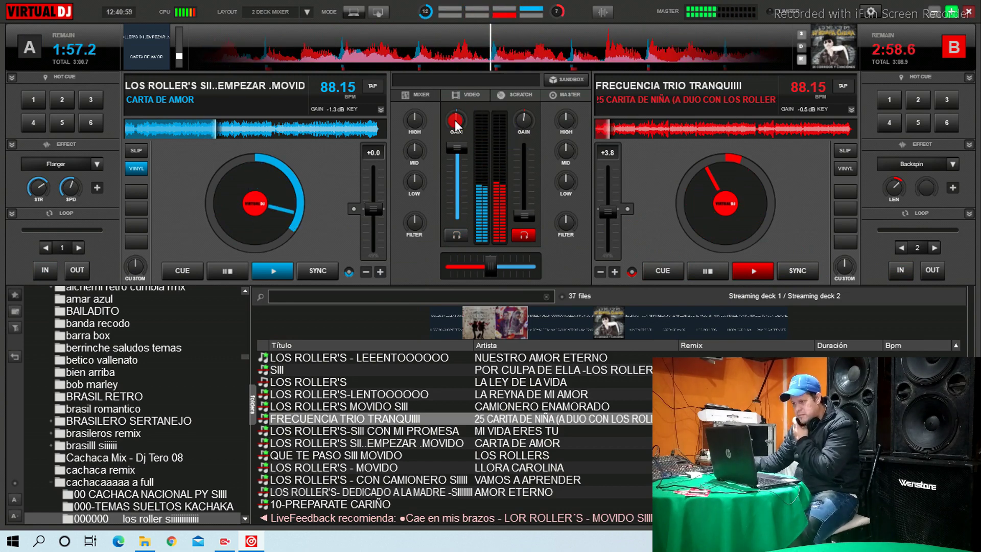
{"action": "scroll", "coordinate": [458, 119], "scroll_direction": "up", "scroll_amount": 2}
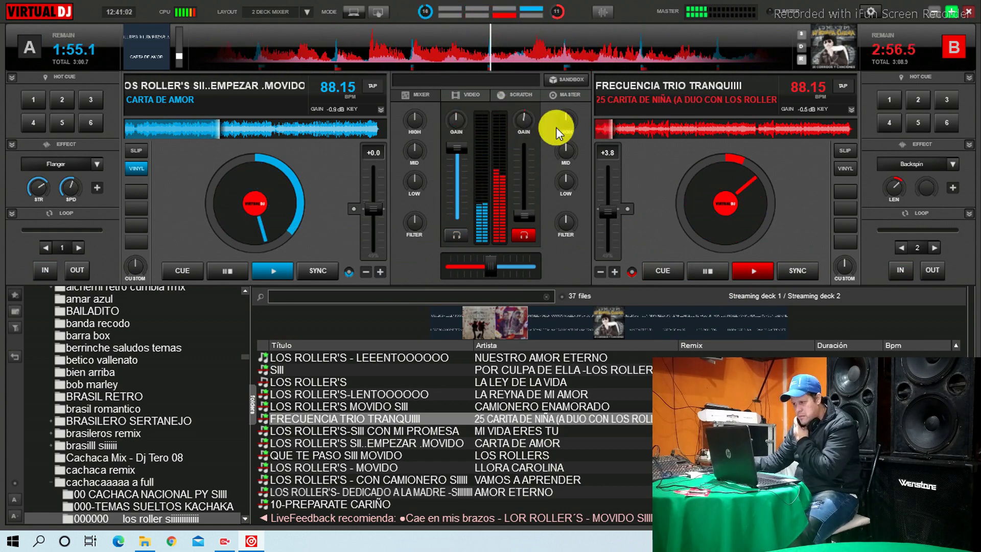
{"action": "scroll", "coordinate": [523, 121], "scroll_direction": "up", "scroll_amount": 2}
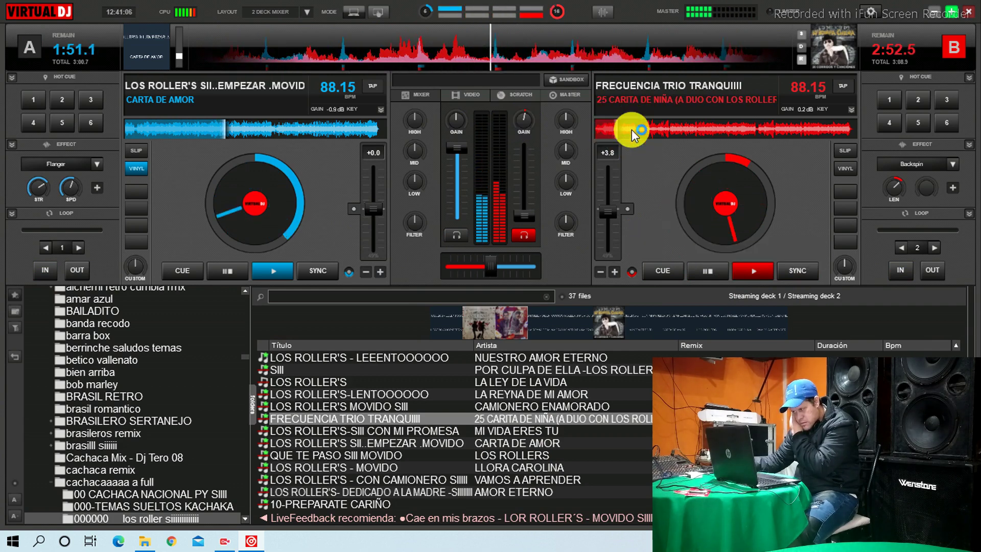
Jump ahead in deck B's song, pause it, and fine-position it on a beat at about 2:39.4 remaining.
{"action": "key", "text": "Right"}
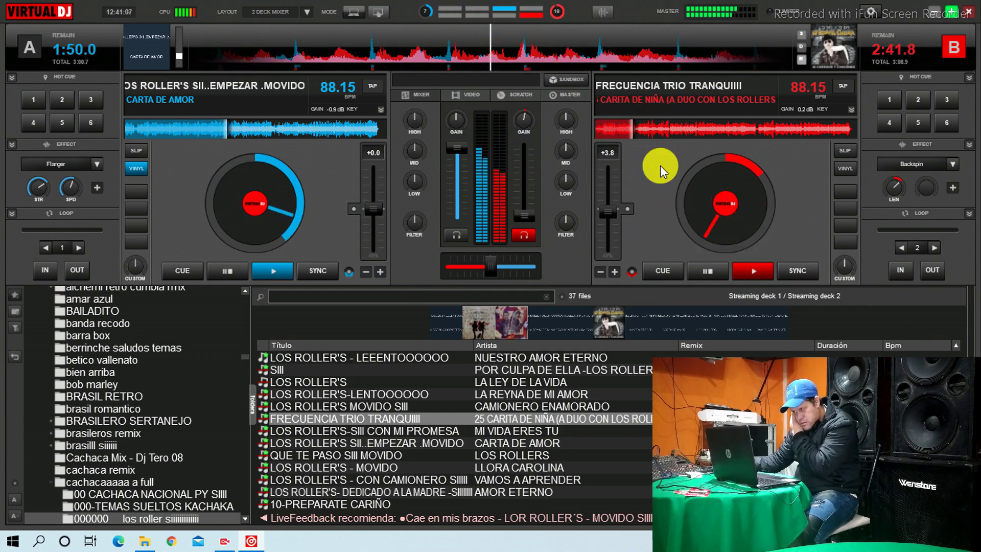
{"action": "left_click", "coordinate": [635, 133]}
{"action": "left_click", "coordinate": [697, 268]}
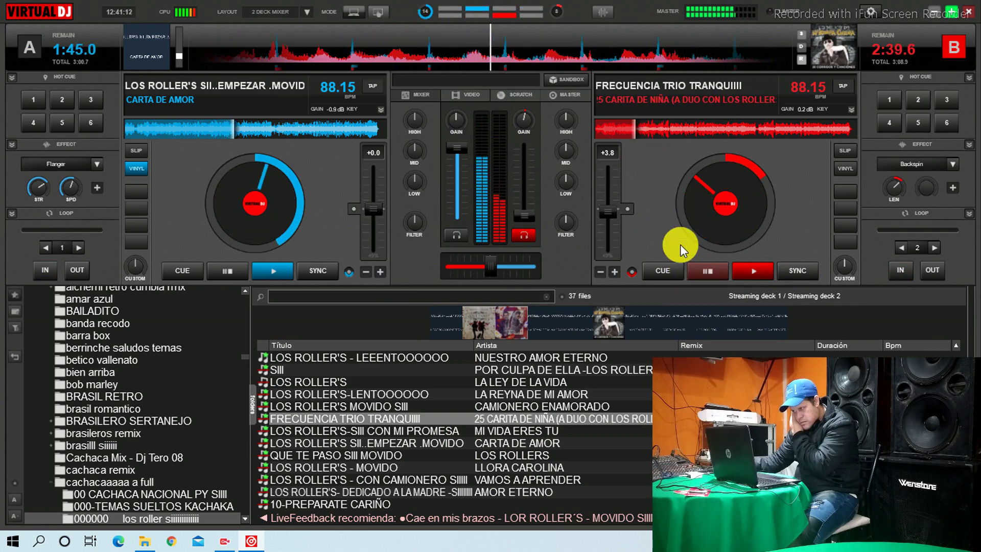
{"action": "mouse_move", "coordinate": [565, 41]}
{"action": "left_mouse_down"}
{"action": "mouse_move", "coordinate": [597, 41]}
{"action": "mouse_move", "coordinate": [568, 51]}
{"action": "left_mouse_up"}
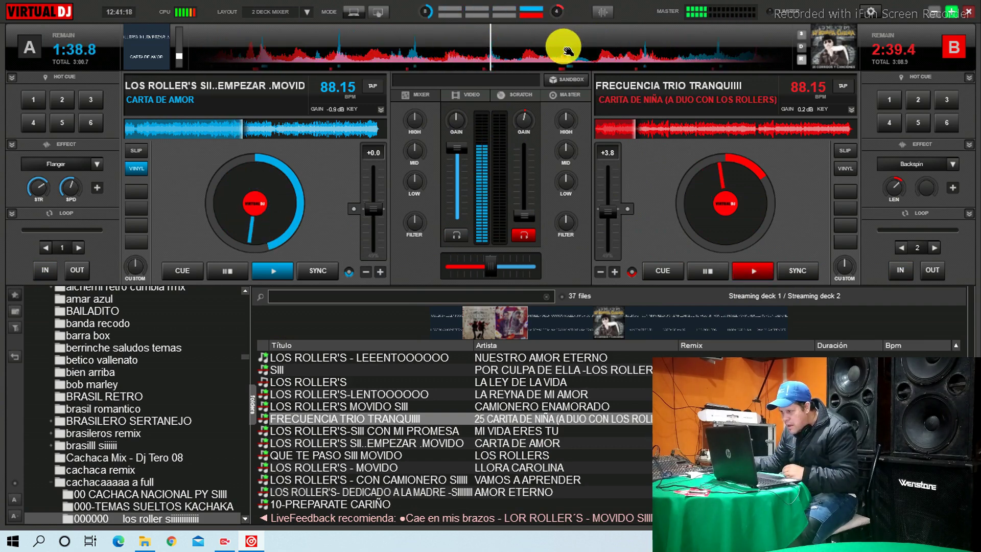
Play deck B in a loop, shorten the loop to 1, and add deck A to the headphone monitoring.
{"action": "key", "text": "l"}
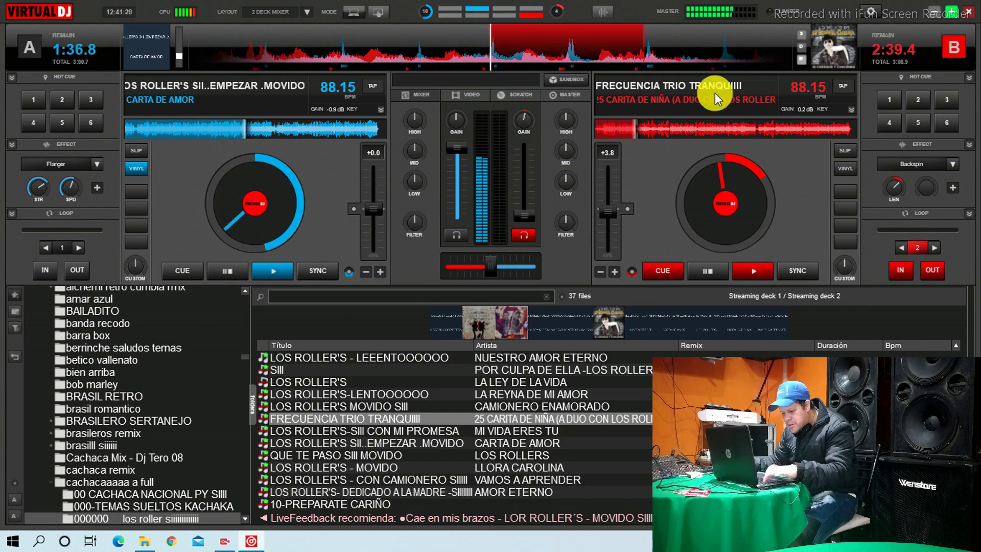
{"action": "key", "text": "space"}
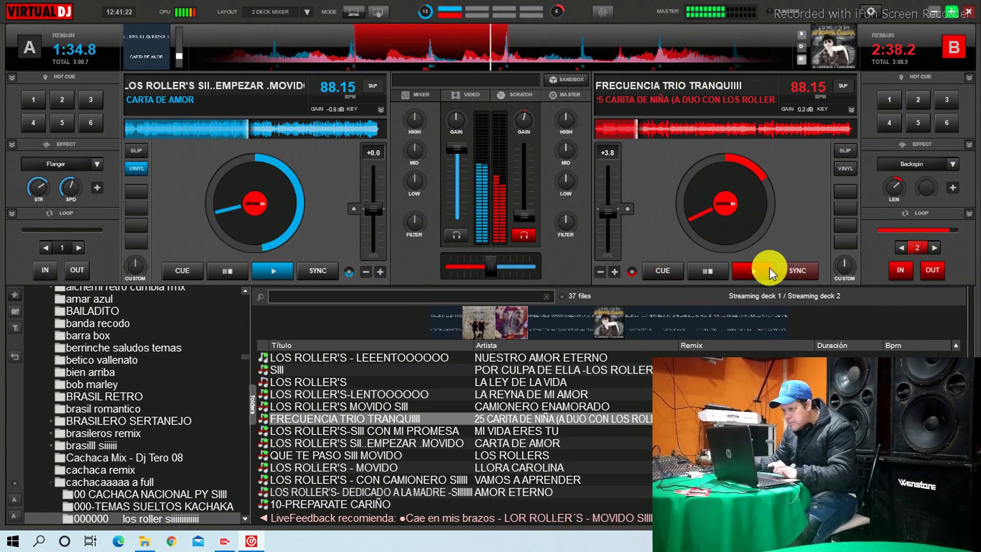
{"action": "left_click", "coordinate": [453, 237]}
{"action": "left_click", "coordinate": [903, 248]}
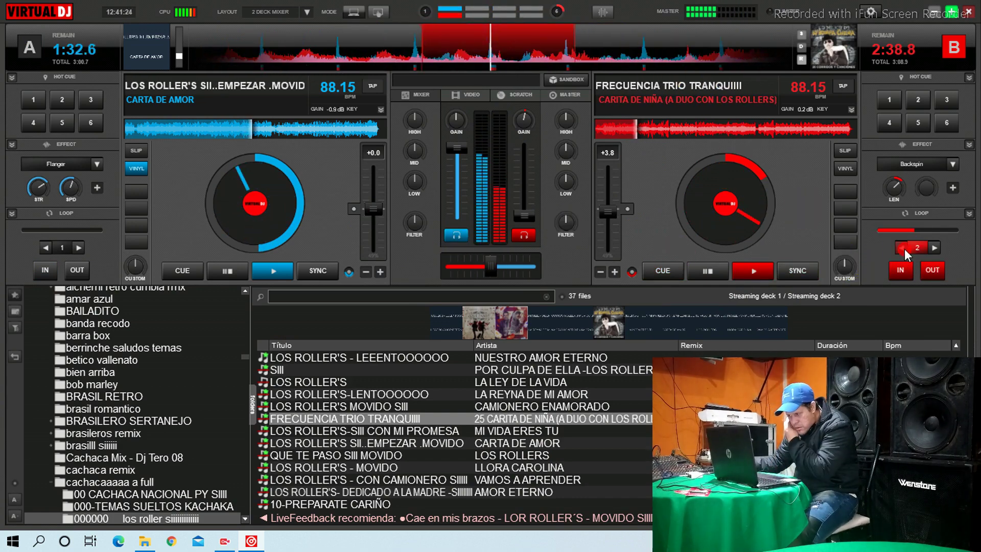
{"action": "left_click", "coordinate": [744, 272]}
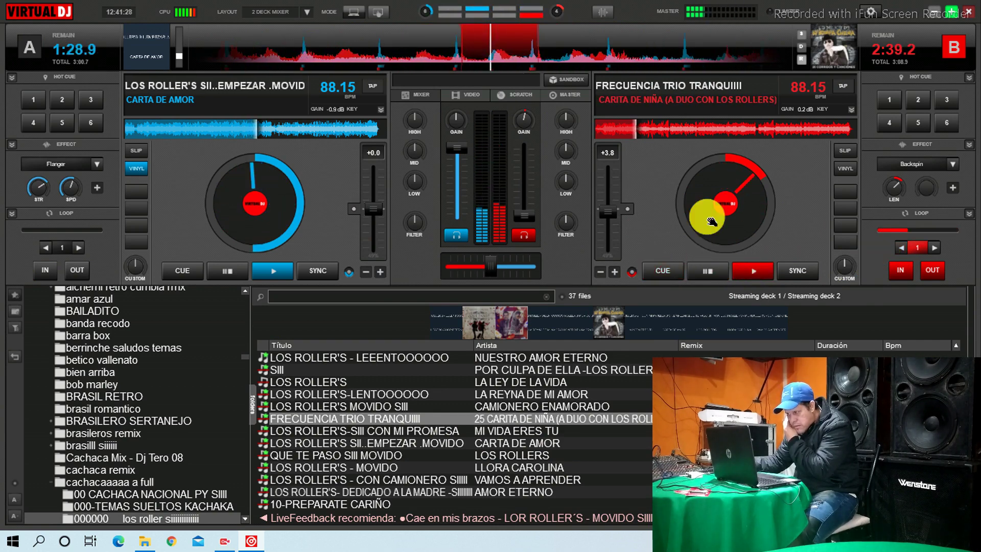
Raise deck B's volume, fade out deck A and return it to its cue point, and set deck B's gain to 0.9 dB.
{"action": "left_click_drag", "start_coordinate": [517, 219], "coordinate": [519, 136]}
{"action": "left_click_drag", "start_coordinate": [457, 147], "coordinate": [463, 214]}
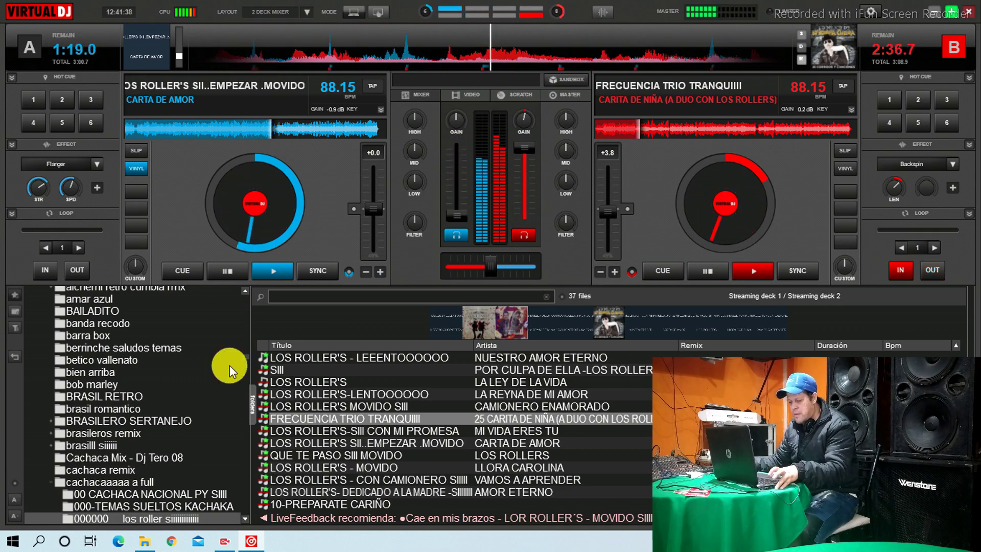
{"action": "left_click", "coordinate": [179, 272]}
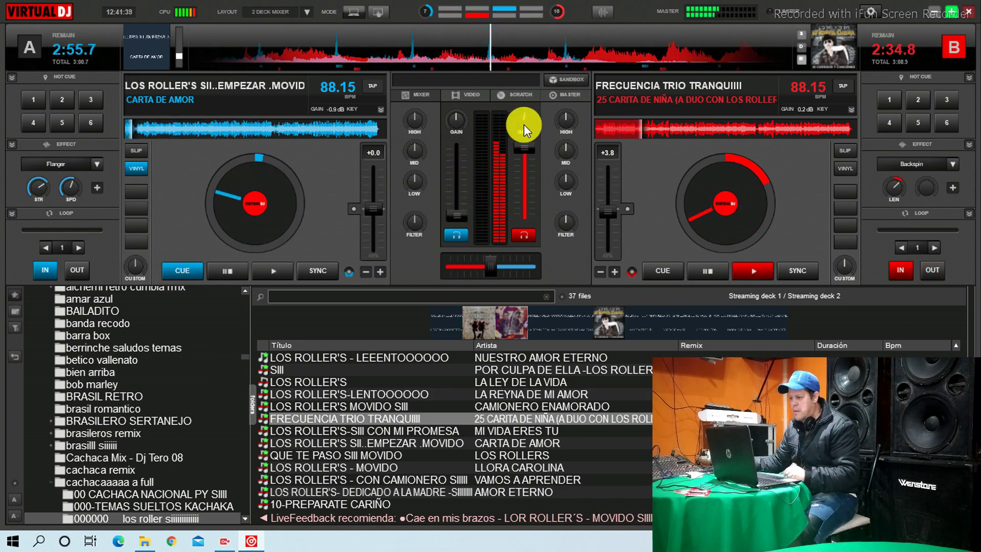
{"action": "left_click_drag", "start_coordinate": [523, 126], "coordinate": [524, 124]}
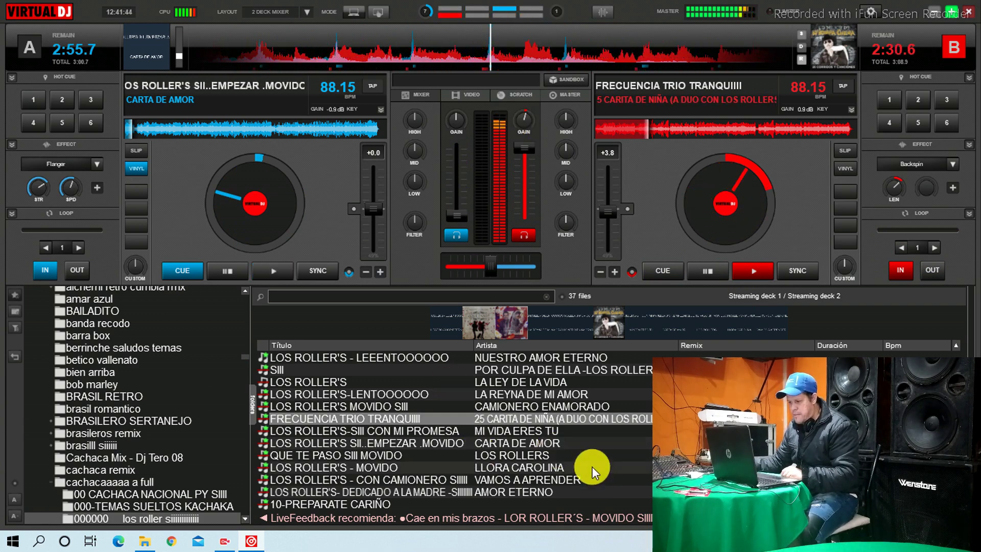
Lower deck B's tempo to 87.34 BPM, a pitch of +2.9.
{"action": "scroll", "coordinate": [593, 467], "scroll_direction": "down", "scroll_amount": 1}
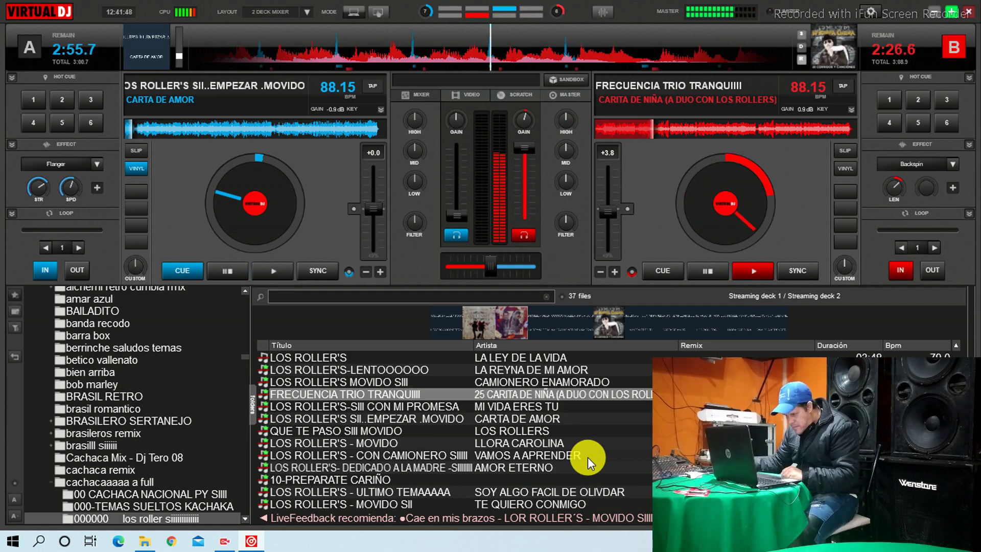
{"action": "left_click", "coordinate": [626, 208]}
{"action": "left_click", "coordinate": [626, 207]}
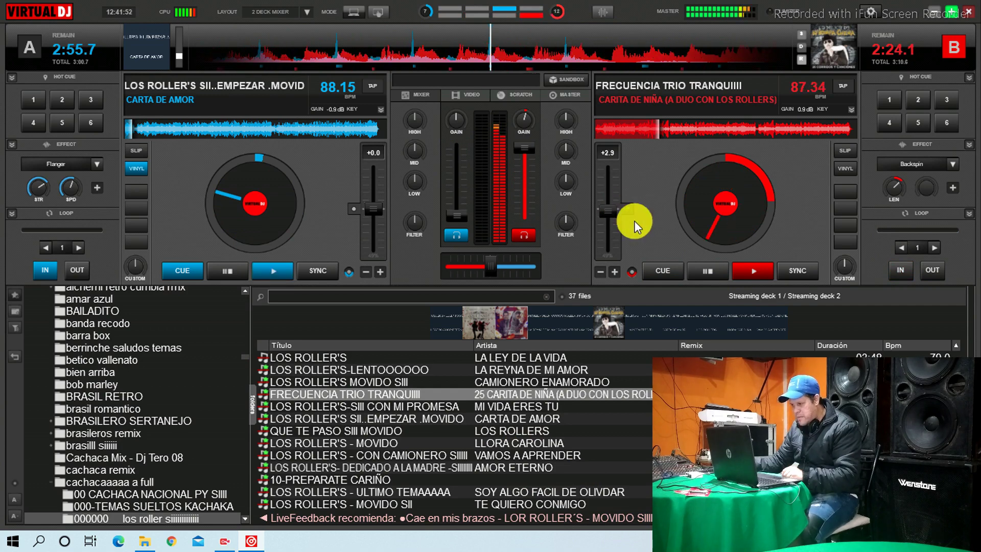
Look through the song list for the next track and reopen the "000000 los roller" folder to refresh the listing.
{"action": "scroll", "coordinate": [495, 435], "scroll_direction": "up", "scroll_amount": 1}
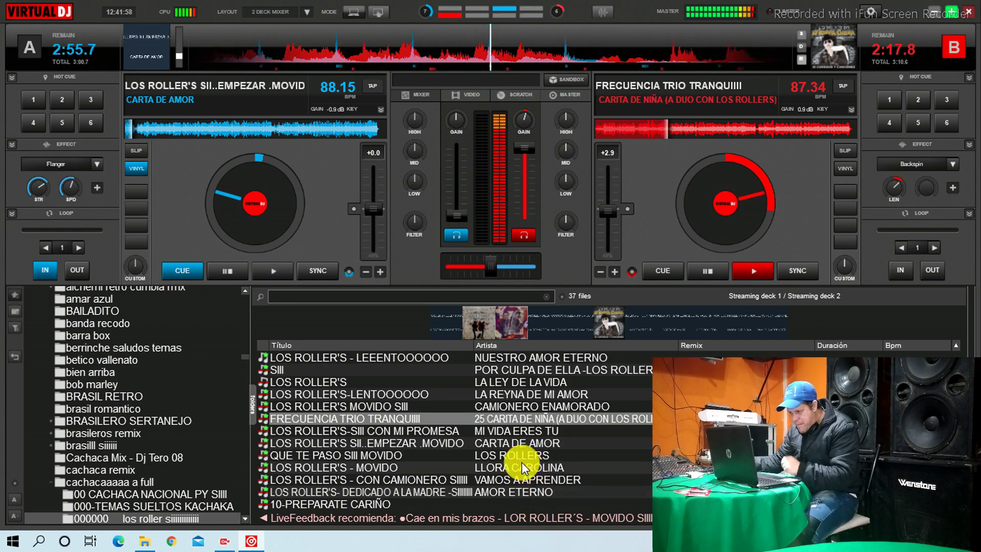
{"action": "scroll", "coordinate": [574, 471], "scroll_direction": "down", "scroll_amount": 1}
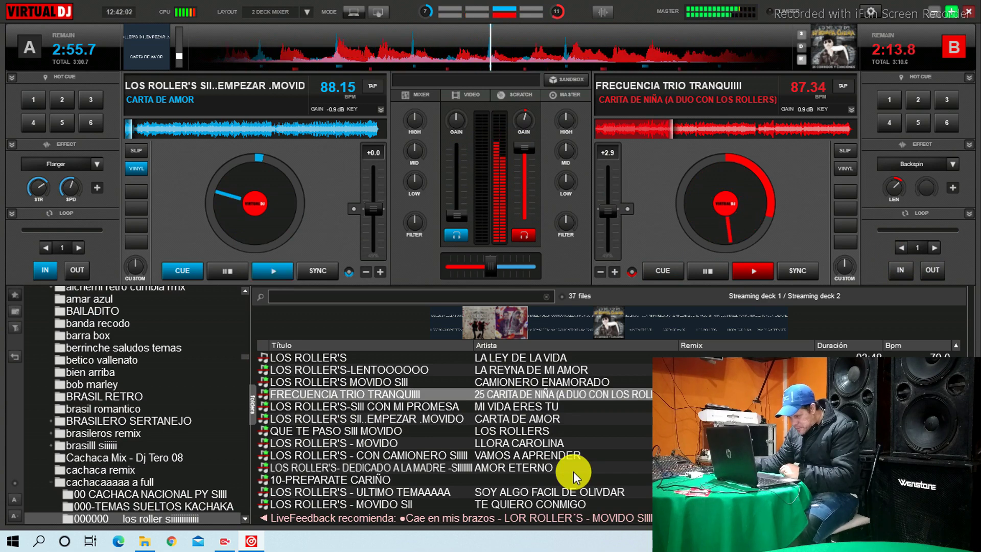
{"action": "scroll", "coordinate": [577, 471], "scroll_direction": "down", "scroll_amount": 1}
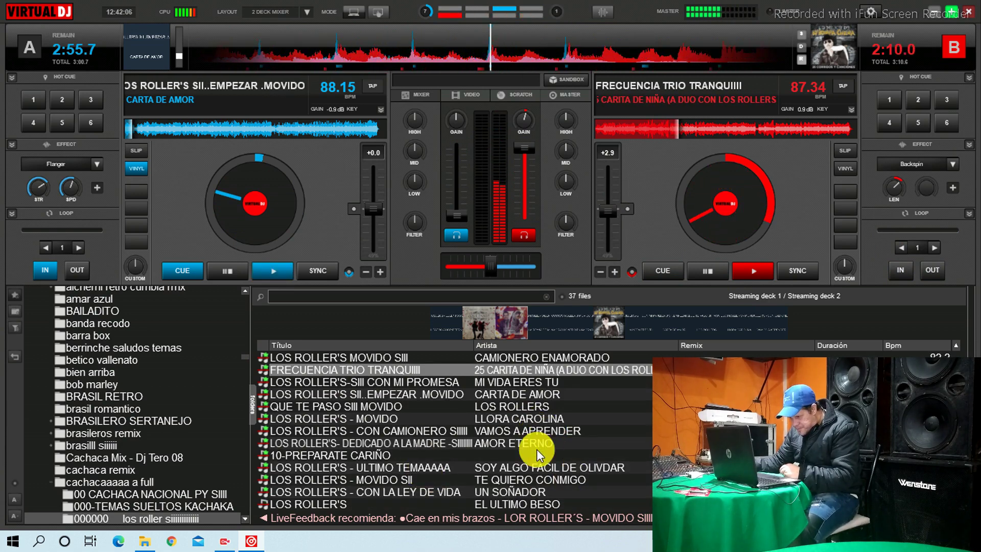
{"action": "scroll", "coordinate": [536, 448], "scroll_direction": "up", "scroll_amount": 1}
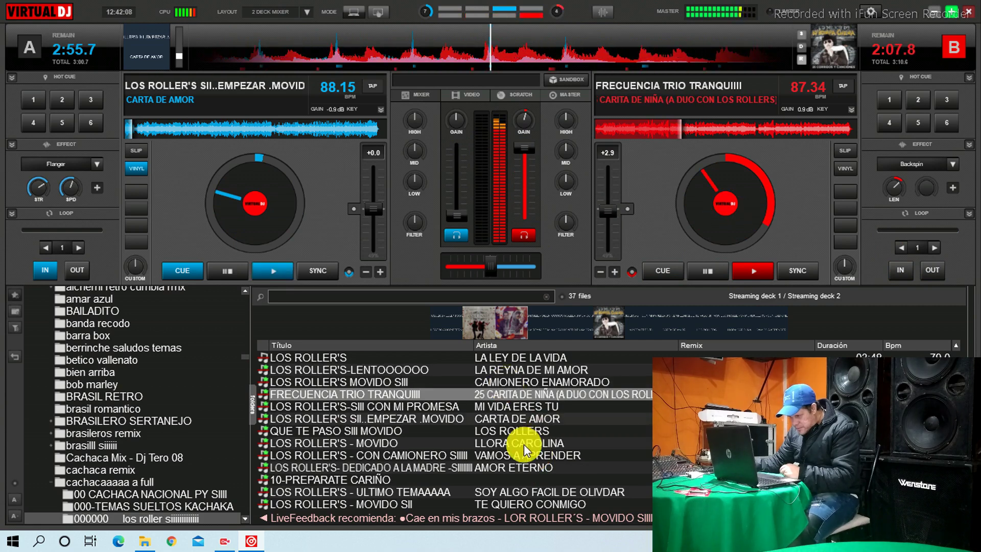
{"action": "scroll", "coordinate": [526, 450], "scroll_direction": "up", "scroll_amount": 1}
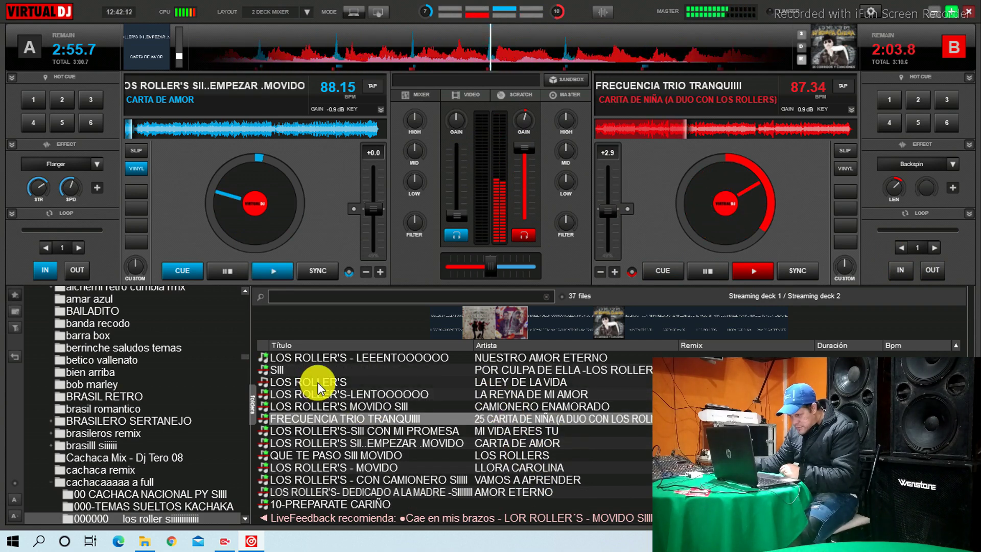
{"action": "left_click", "coordinate": [199, 506]}
{"action": "left_click", "coordinate": [192, 517]}
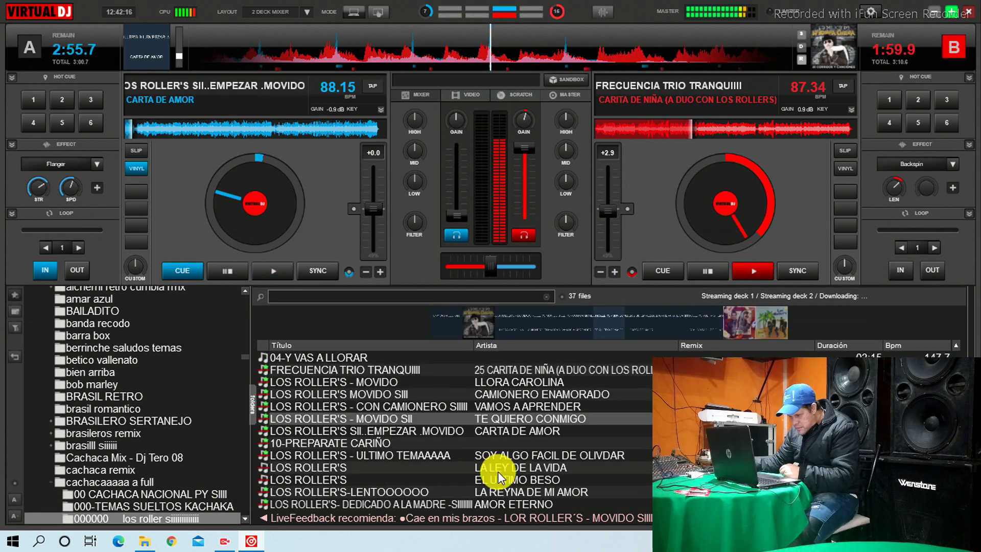
Find "CAE EN MIS BRAZOS" in the song list and load it onto deck A.
{"action": "scroll", "coordinate": [498, 479], "scroll_direction": "up", "scroll_amount": 2}
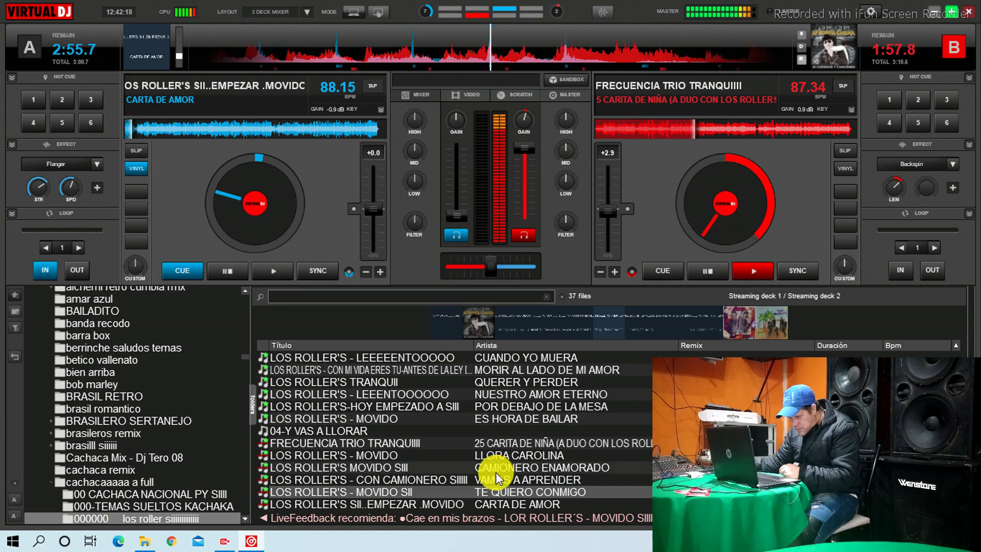
{"action": "scroll", "coordinate": [490, 474], "scroll_direction": "up", "scroll_amount": 2}
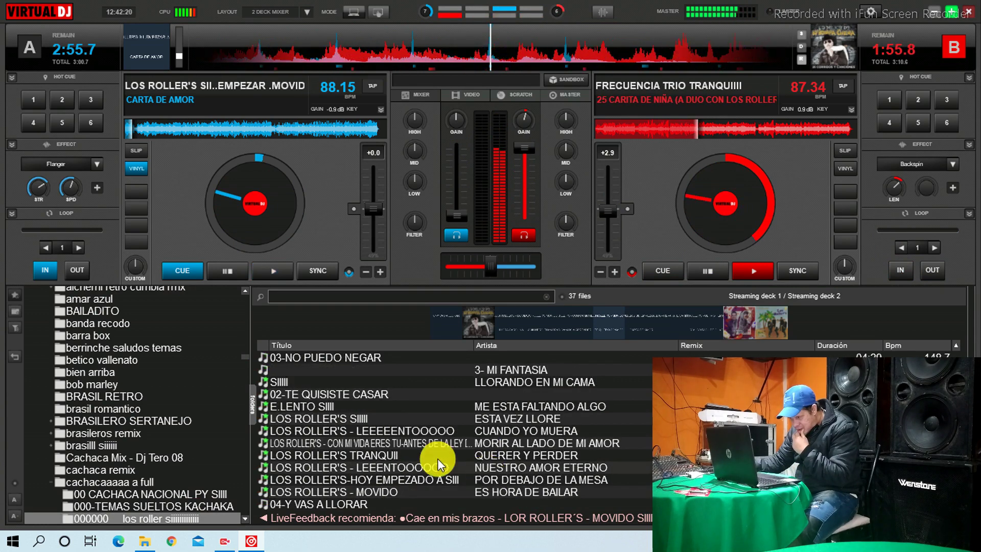
{"action": "scroll", "coordinate": [431, 457], "scroll_direction": "up", "scroll_amount": 3}
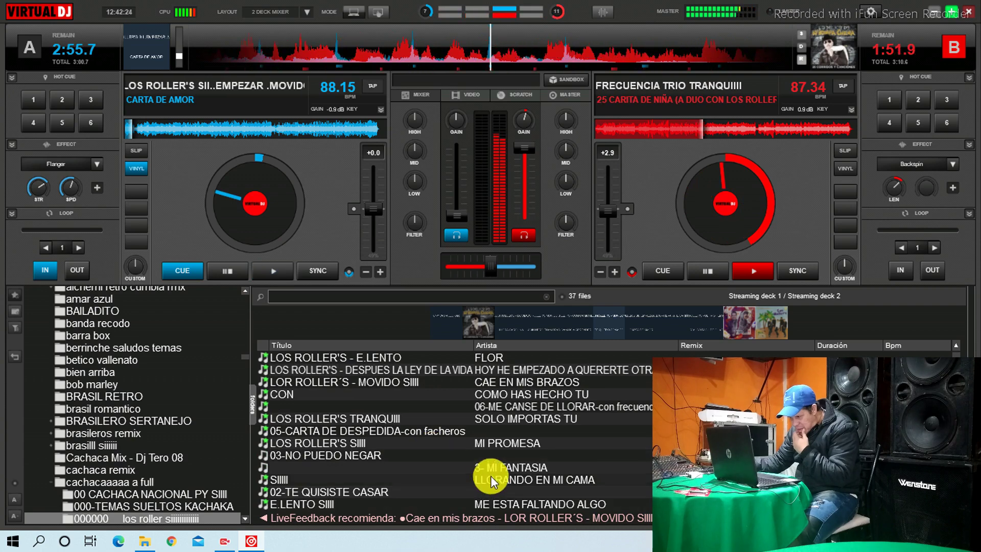
{"action": "scroll", "coordinate": [490, 476], "scroll_direction": "down", "scroll_amount": 1}
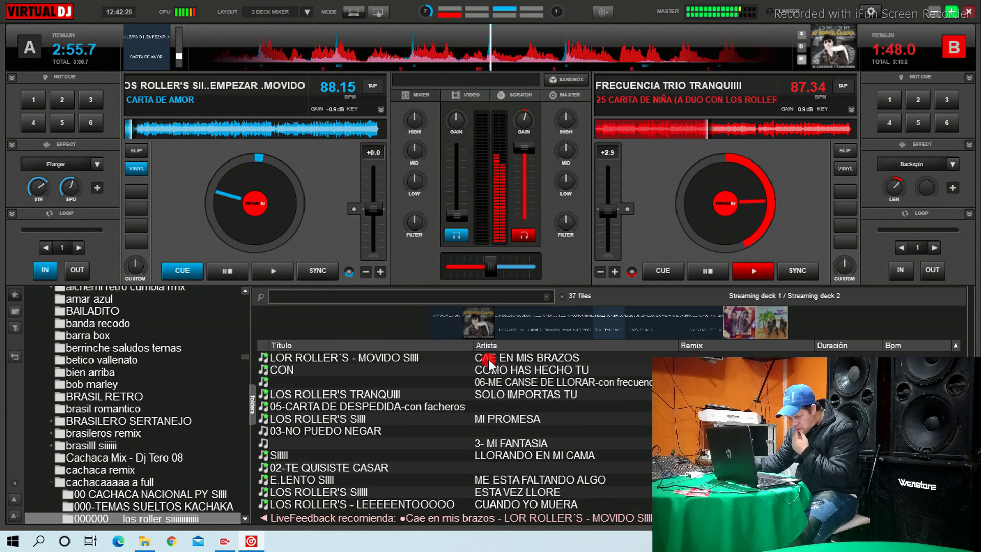
{"action": "left_click", "coordinate": [471, 360]}
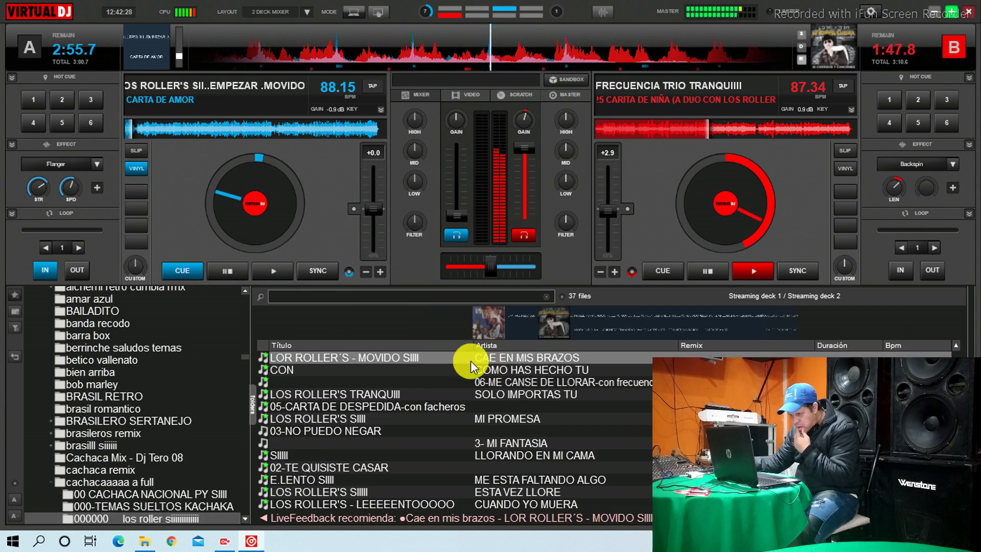
{"action": "double_click", "coordinate": [471, 360]}
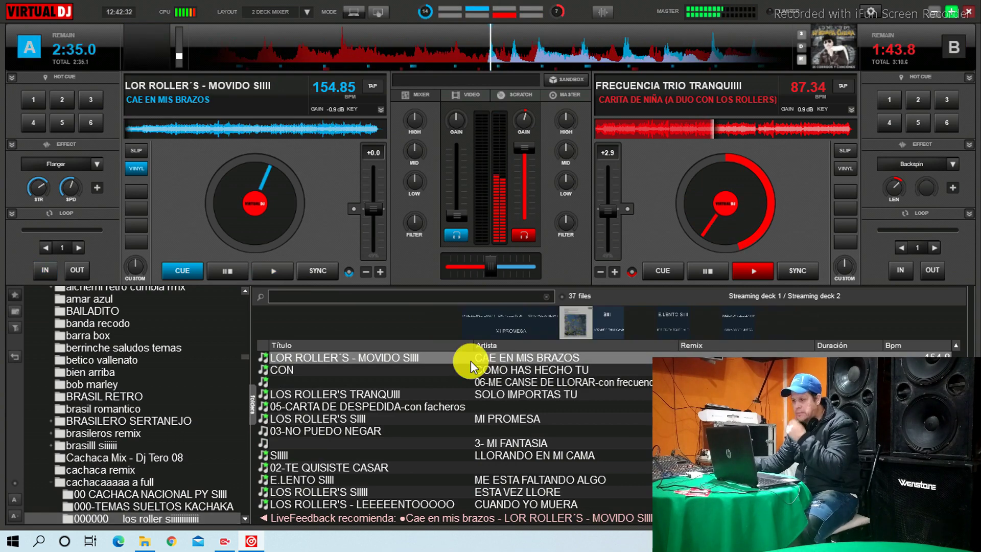
Take deck B out of the headphones and preview deck A's start from its cue point, syncing its tempo to deck B.
{"action": "left_click", "coordinate": [530, 239]}
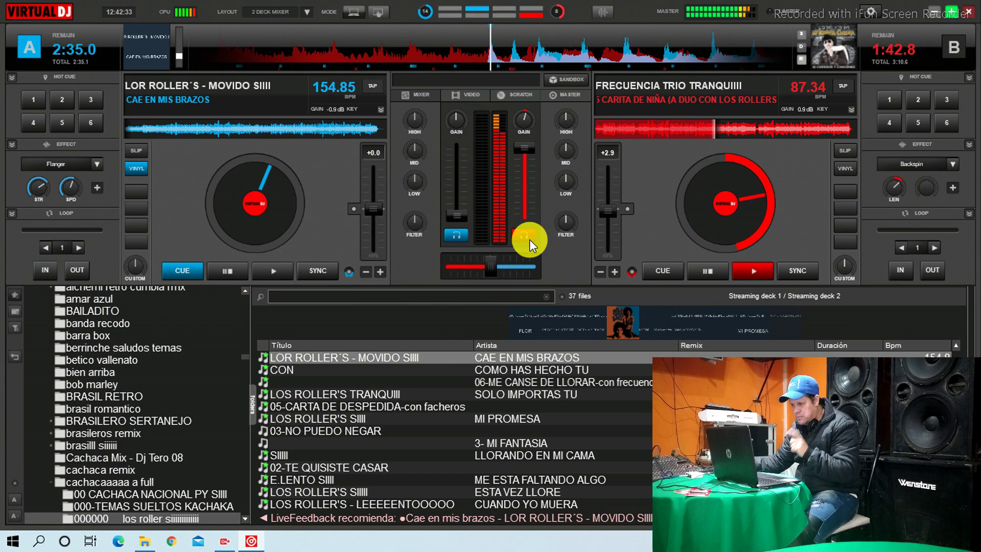
{"action": "left_click", "coordinate": [277, 271]}
{"action": "left_click", "coordinate": [192, 269]}
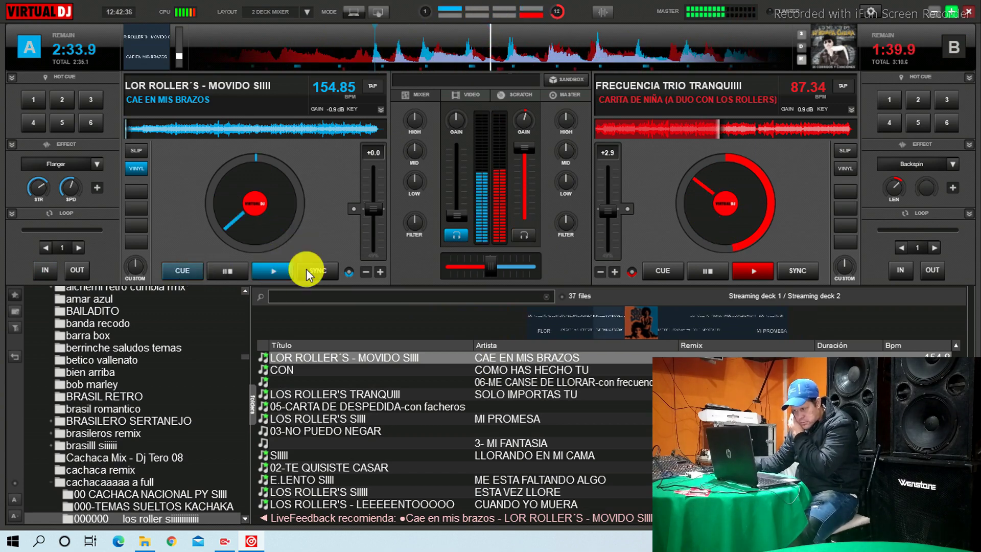
{"action": "left_click", "coordinate": [330, 268]}
{"action": "left_click", "coordinate": [274, 271]}
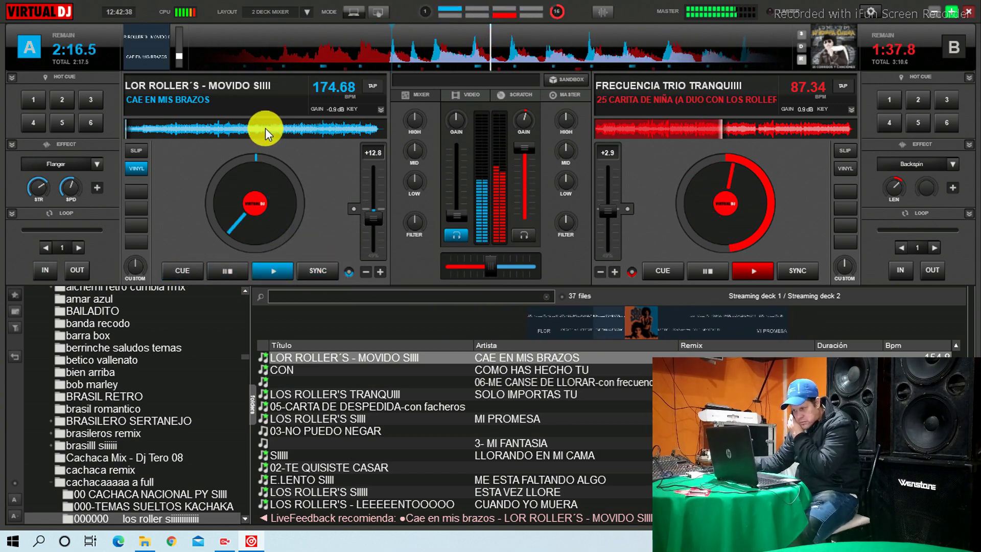
{"action": "left_click", "coordinate": [195, 268]}
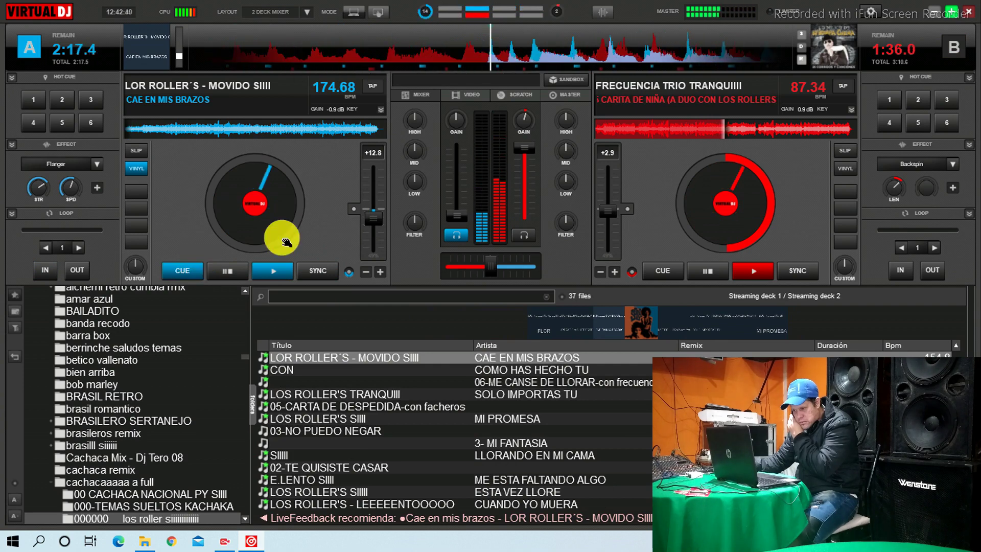
Raise deck A's volume fully and lower its tempo to 159.31 BPM, a pitch of +2.9.
{"action": "left_click", "coordinate": [456, 148]}
{"action": "left_click", "coordinate": [351, 208]}
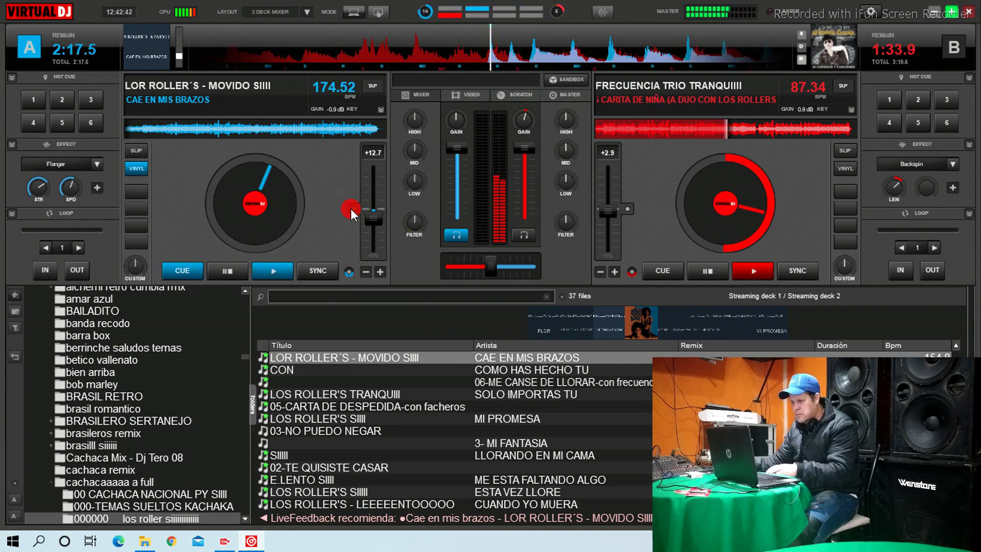
{"action": "scroll", "coordinate": [350, 214], "scroll_direction": "down", "scroll_amount": 10}
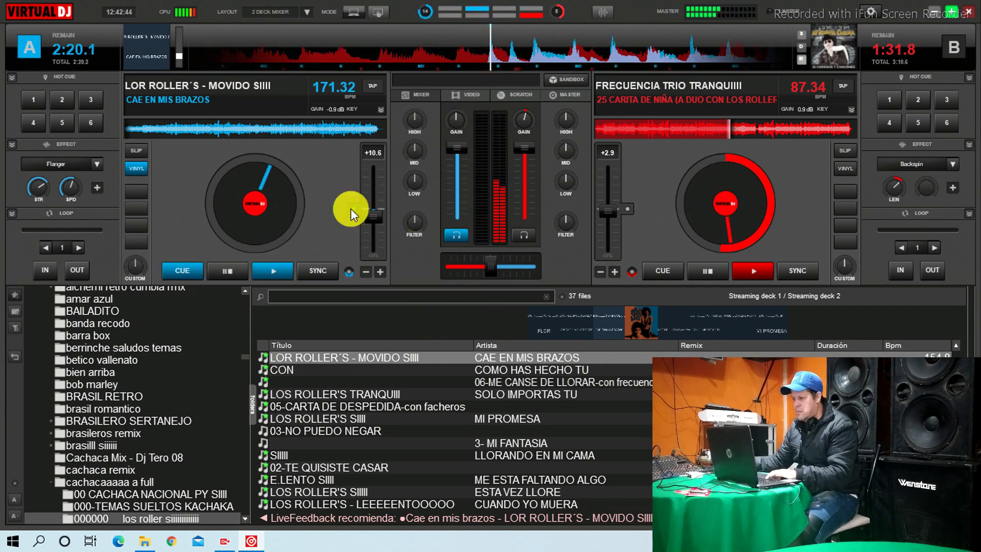
{"action": "scroll", "coordinate": [350, 215], "scroll_direction": "down", "scroll_amount": 7}
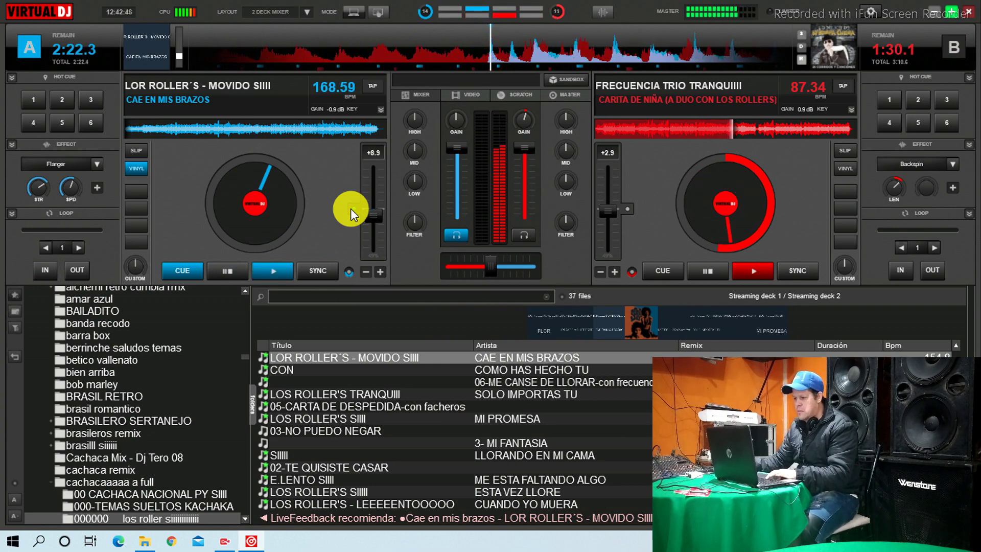
{"action": "left_click", "coordinate": [368, 212]}
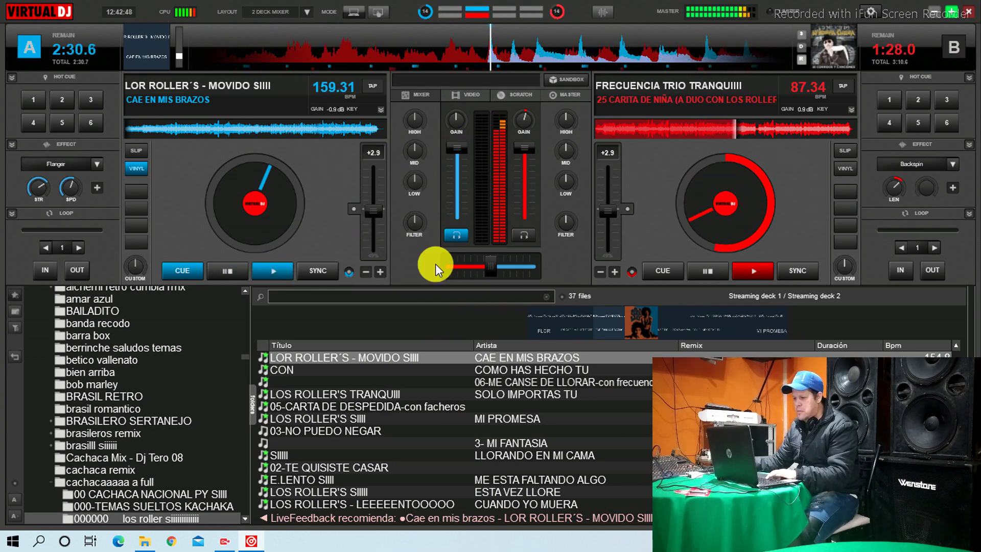
Test deck A's start with its volume down, then return it to its cue point and restore full volume.
{"action": "left_click", "coordinate": [456, 215]}
{"action": "left_click", "coordinate": [274, 274]}
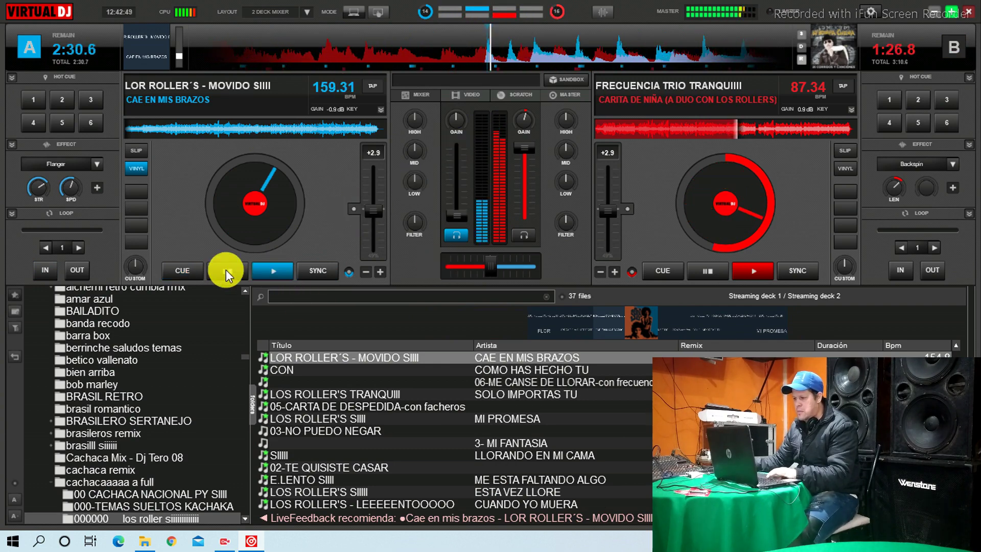
{"action": "left_click", "coordinate": [195, 268]}
{"action": "left_click_drag", "start_coordinate": [456, 217], "coordinate": [455, 141]}
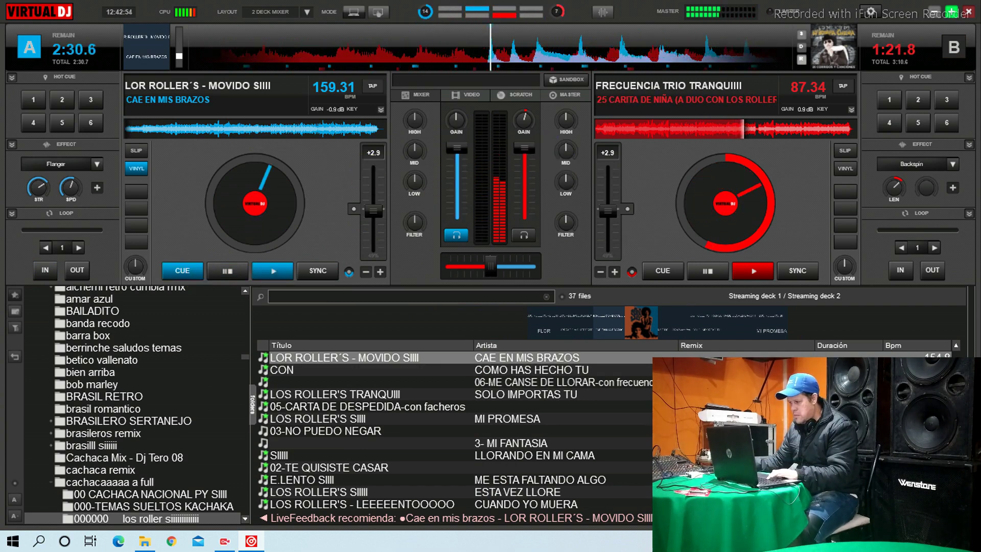
Show the sampler, trigger sample 9 "disfruta..." over the mix, and hide the sampler again.
{"action": "left_click", "coordinate": [970, 404]}
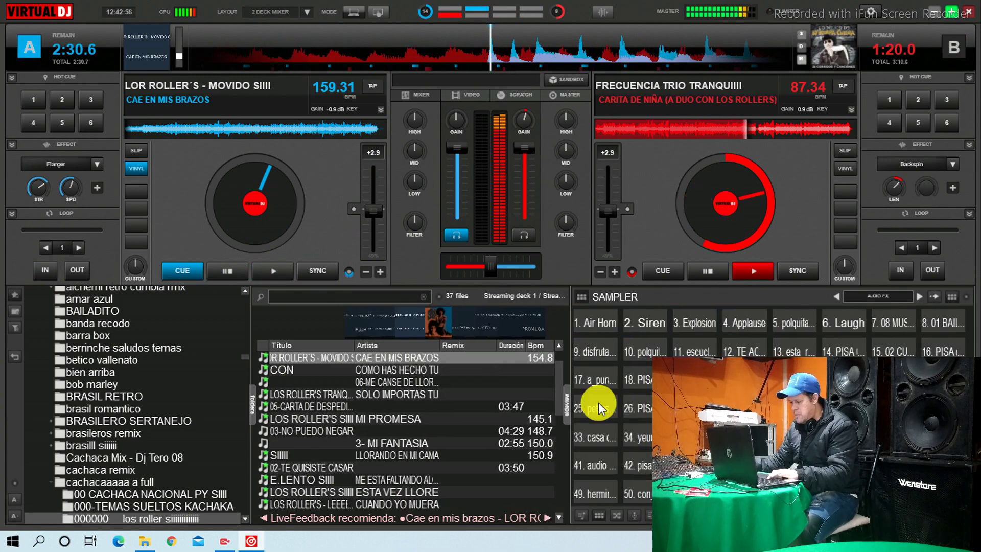
{"action": "left_click", "coordinate": [591, 349]}
{"action": "left_click", "coordinate": [566, 406]}
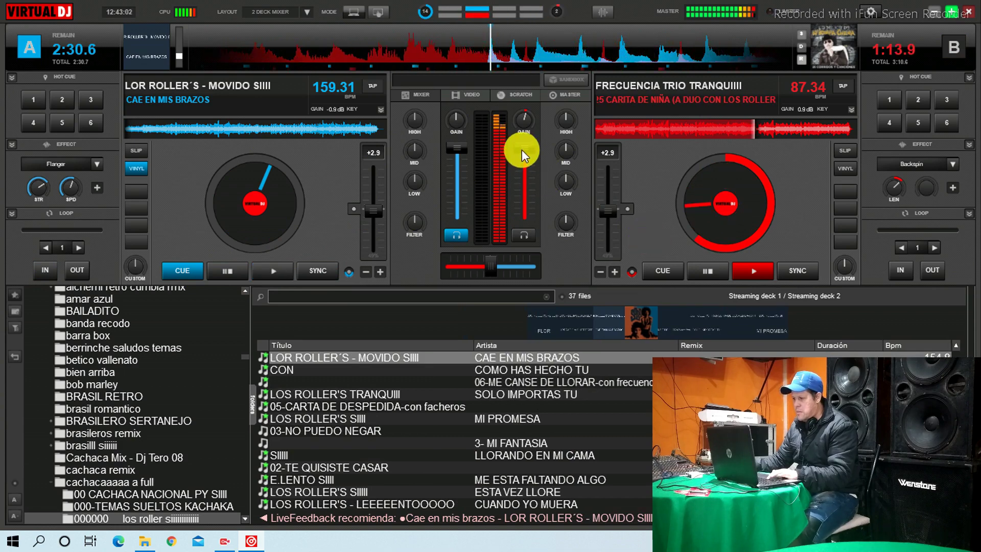
Switch the mix to deck A's song by fading out deck B and returning deck B to its cue point.
{"action": "left_click_drag", "start_coordinate": [521, 149], "coordinate": [519, 256]}
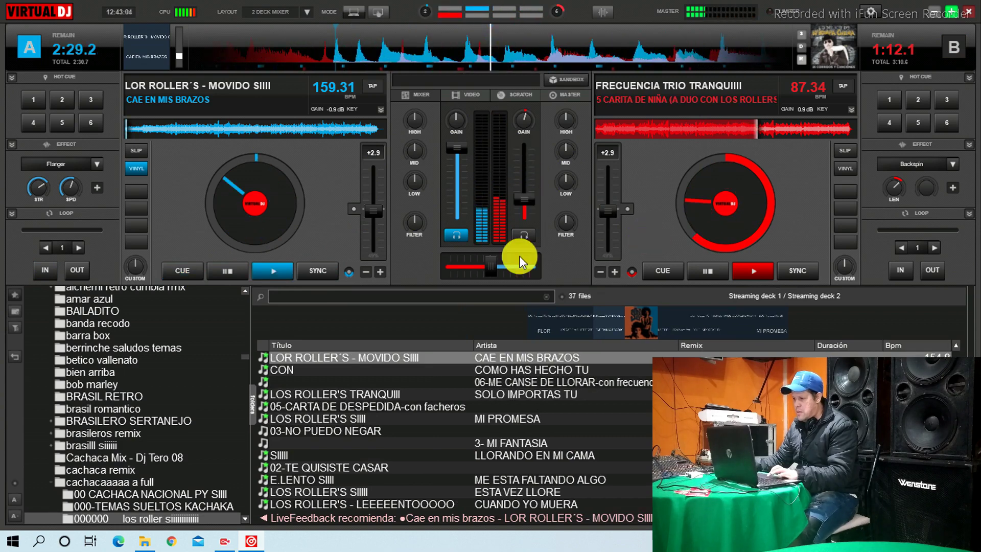
{"action": "left_click", "coordinate": [672, 271]}
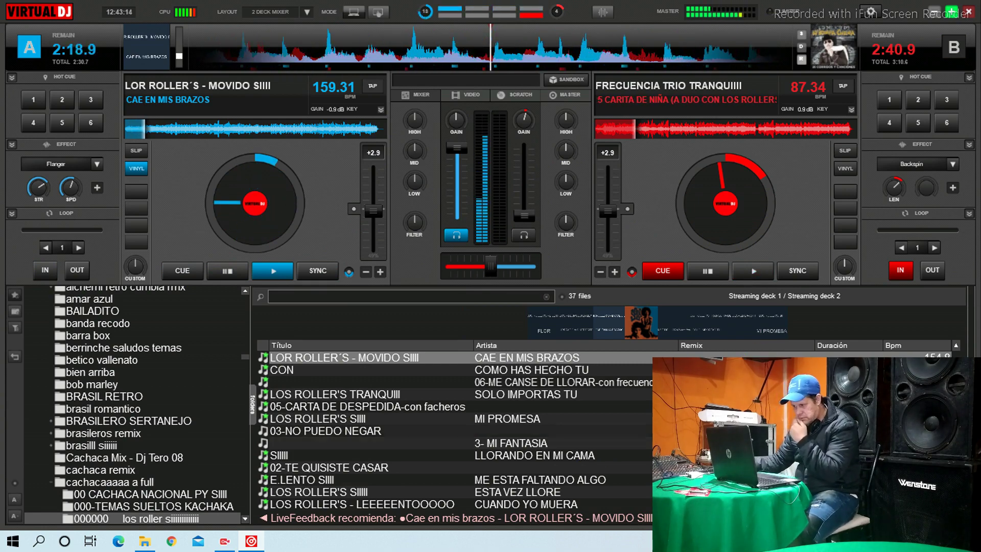
Load Los Roller's "ES HORA DE BAILAR" onto deck B and preview its start, returning it to the cue point.
{"action": "scroll", "coordinate": [493, 486], "scroll_direction": "up", "scroll_amount": 2}
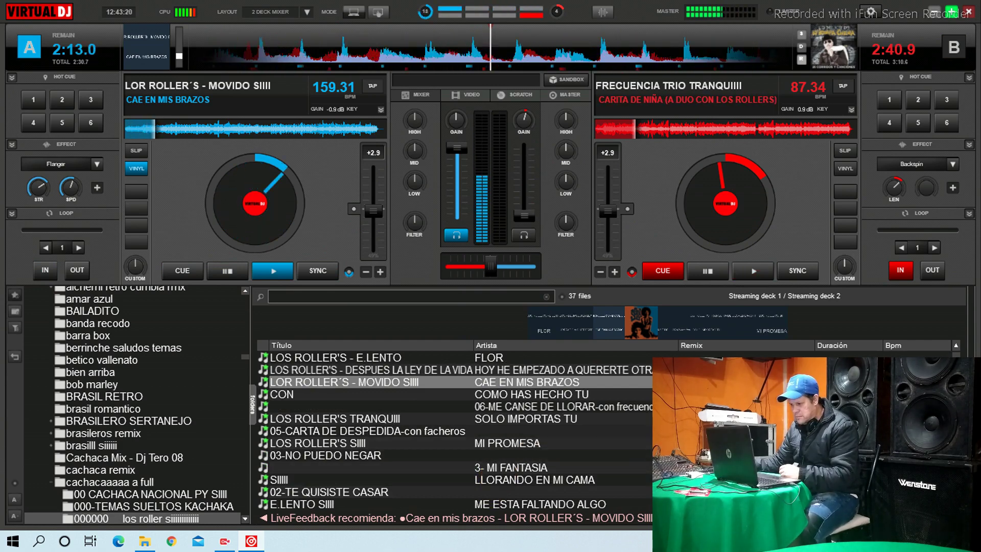
{"action": "scroll", "coordinate": [454, 434], "scroll_direction": "down", "scroll_amount": 2}
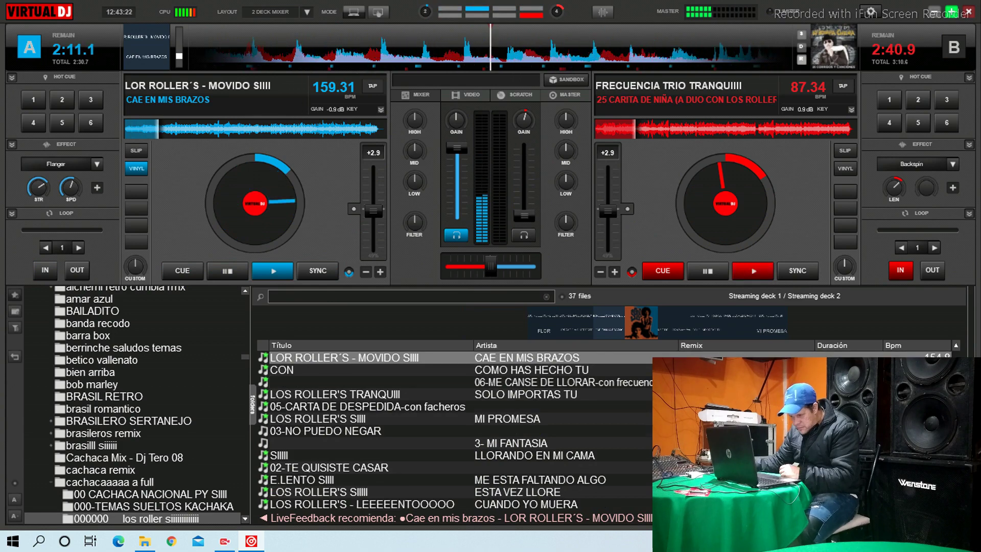
{"action": "scroll", "coordinate": [455, 434], "scroll_direction": "down", "scroll_amount": 2}
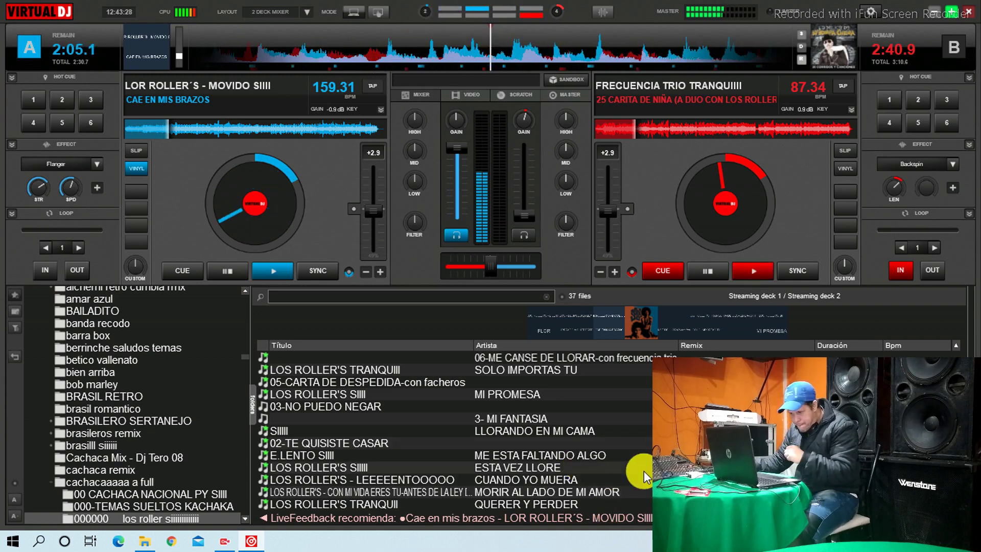
{"action": "scroll", "coordinate": [644, 470], "scroll_direction": "down", "scroll_amount": 2}
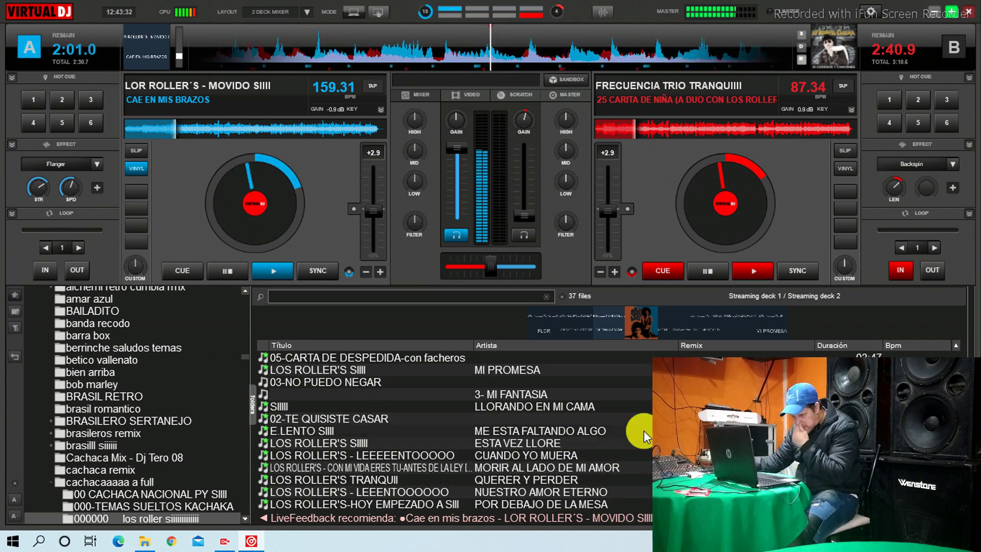
{"action": "scroll", "coordinate": [644, 430], "scroll_direction": "down", "scroll_amount": 2}
{"action": "scroll", "coordinate": [644, 430], "scroll_direction": "down", "scroll_amount": 2}
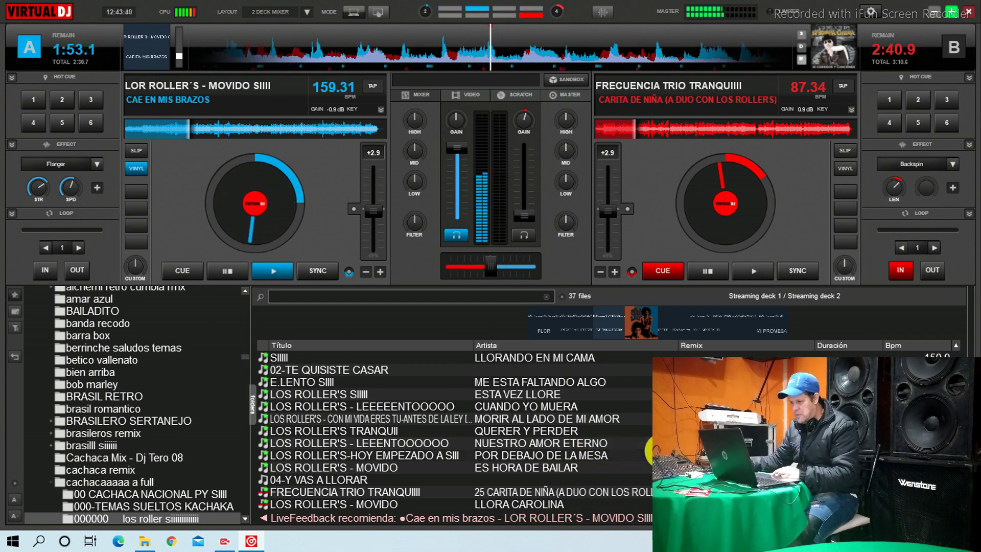
{"action": "scroll", "coordinate": [654, 450], "scroll_direction": "down", "scroll_amount": 1}
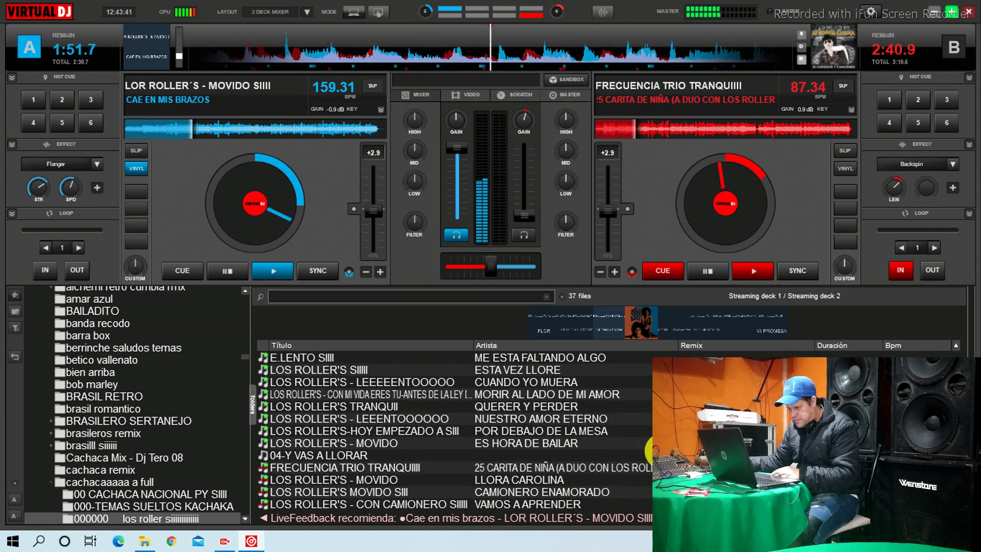
{"action": "left_click", "coordinate": [539, 446]}
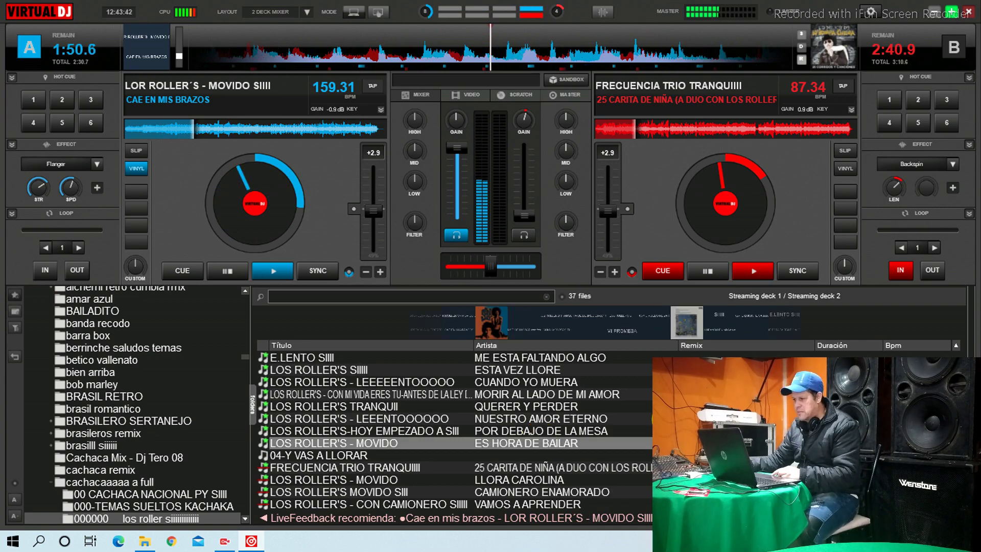
{"action": "left_click_drag", "start_coordinate": [668, 419], "coordinate": [660, 237]}
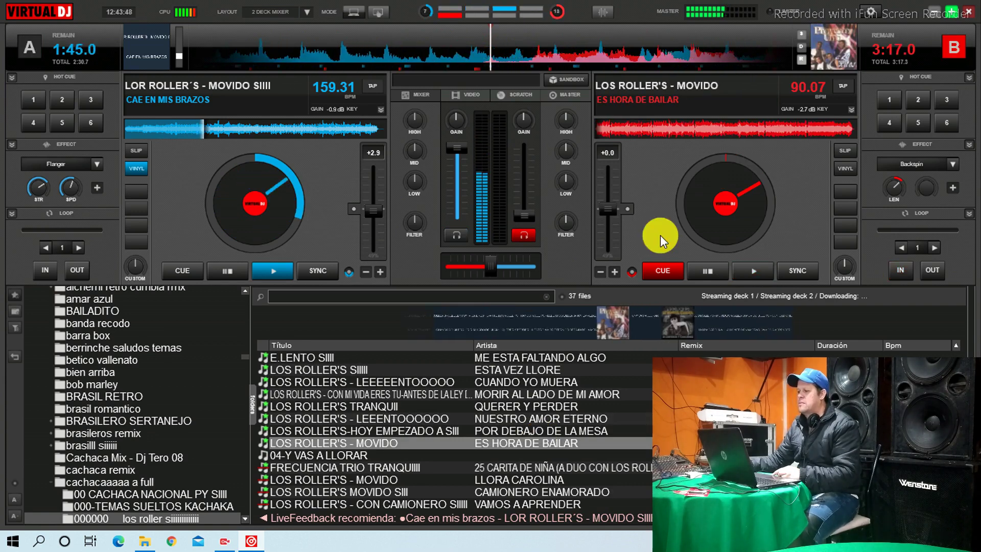
{"action": "left_click", "coordinate": [752, 268]}
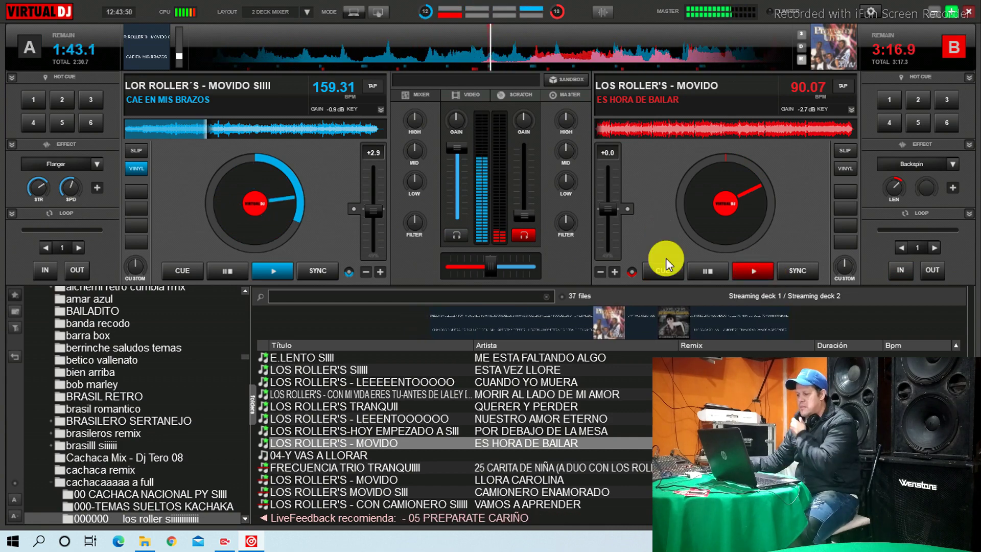
{"action": "left_click", "coordinate": [656, 269]}
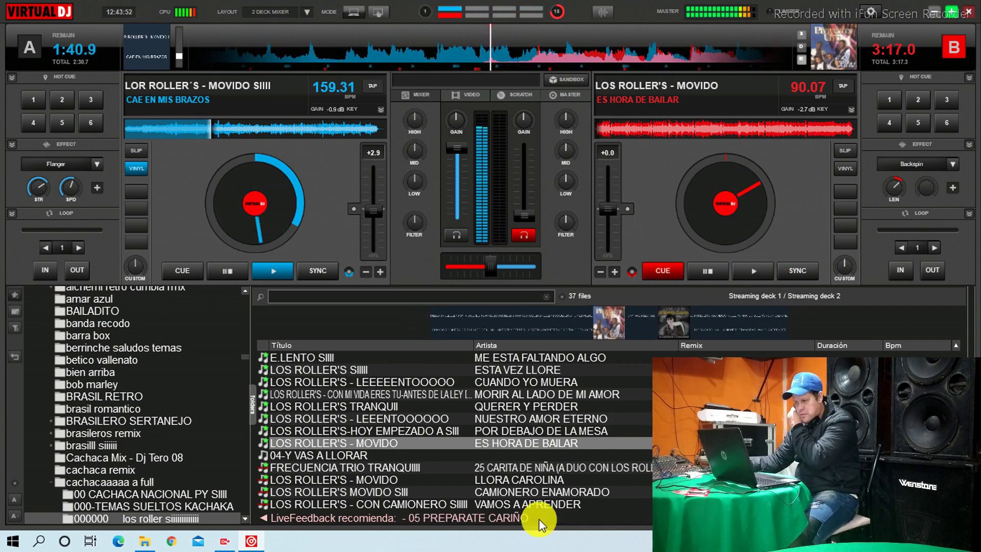
Search the library for "caroli" and load Los Roller's "LLORA CAROLINA" onto deck B.
{"action": "scroll", "coordinate": [541, 492], "scroll_direction": "down", "scroll_amount": 3}
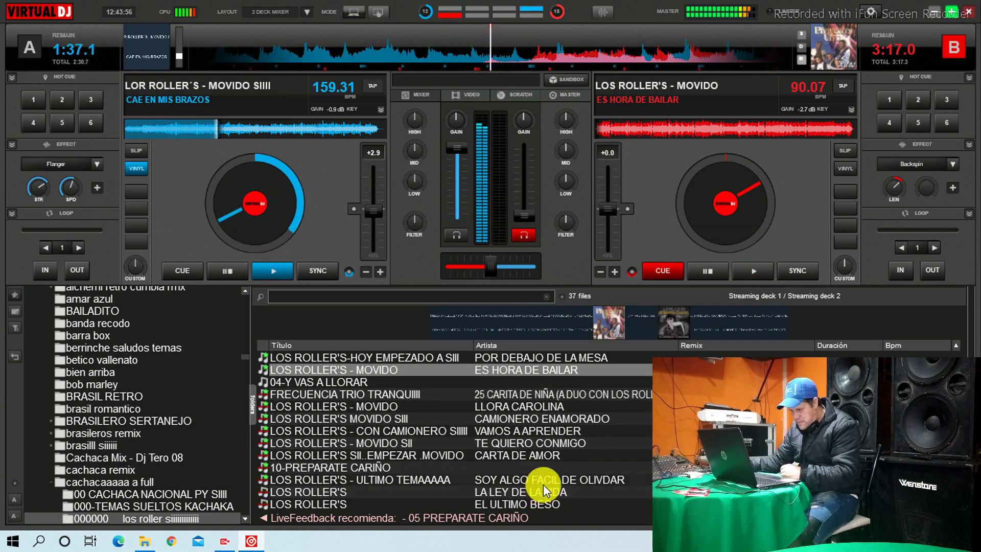
{"action": "scroll", "coordinate": [554, 478], "scroll_direction": "down", "scroll_amount": 2}
{"action": "scroll", "coordinate": [556, 474], "scroll_direction": "up", "scroll_amount": 1}
{"action": "scroll", "coordinate": [556, 474], "scroll_direction": "down", "scroll_amount": 2}
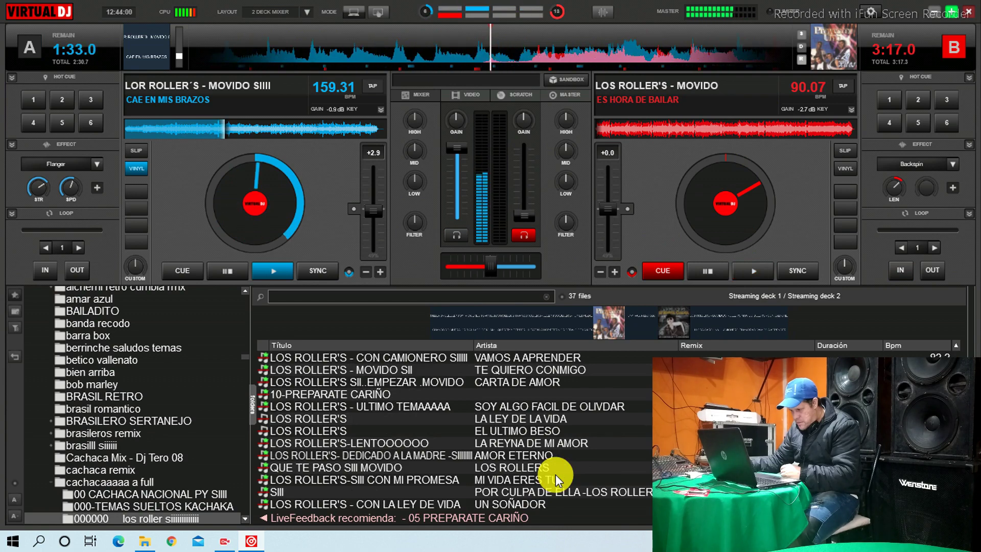
{"action": "left_click", "coordinate": [297, 299]}
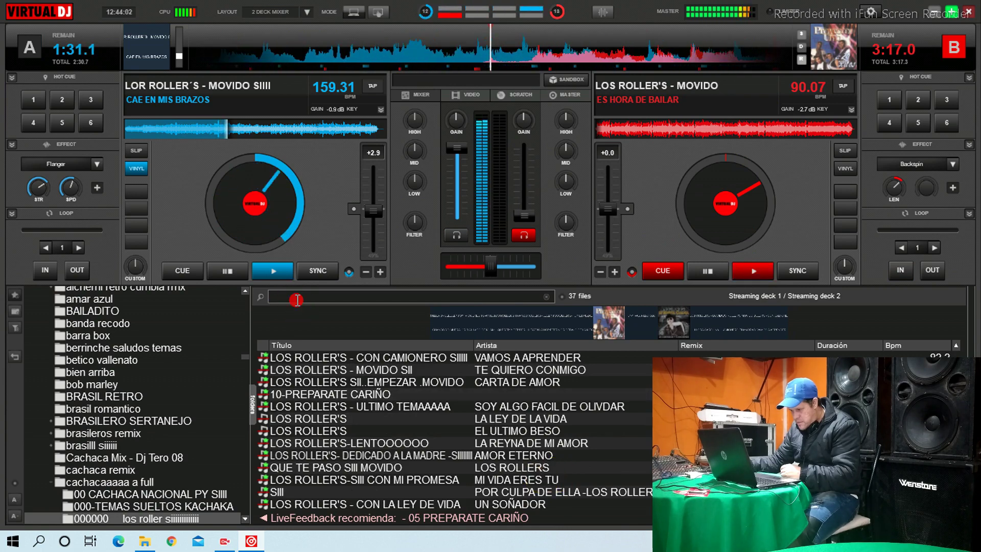
{"action": "type", "text": "c"}
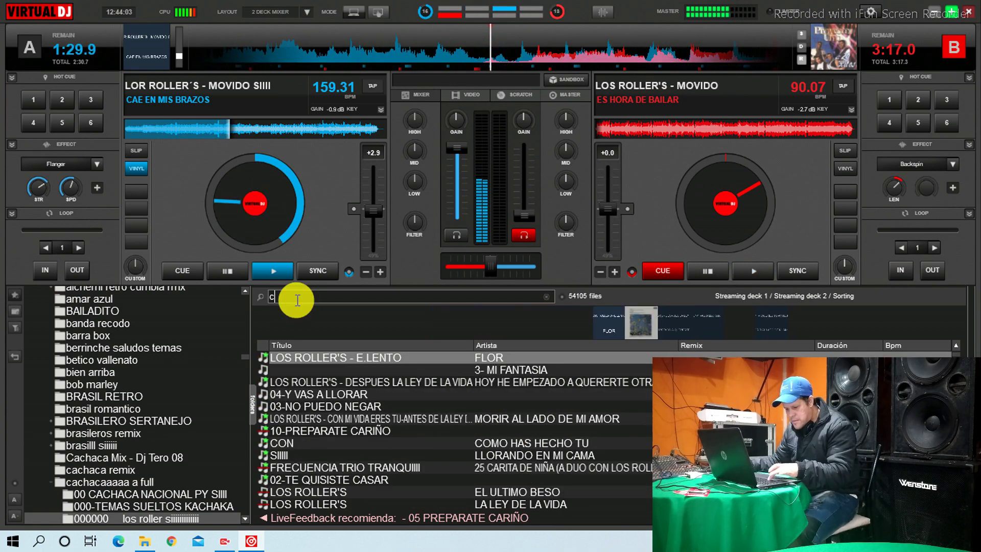
{"action": "type", "text": "aroli"}
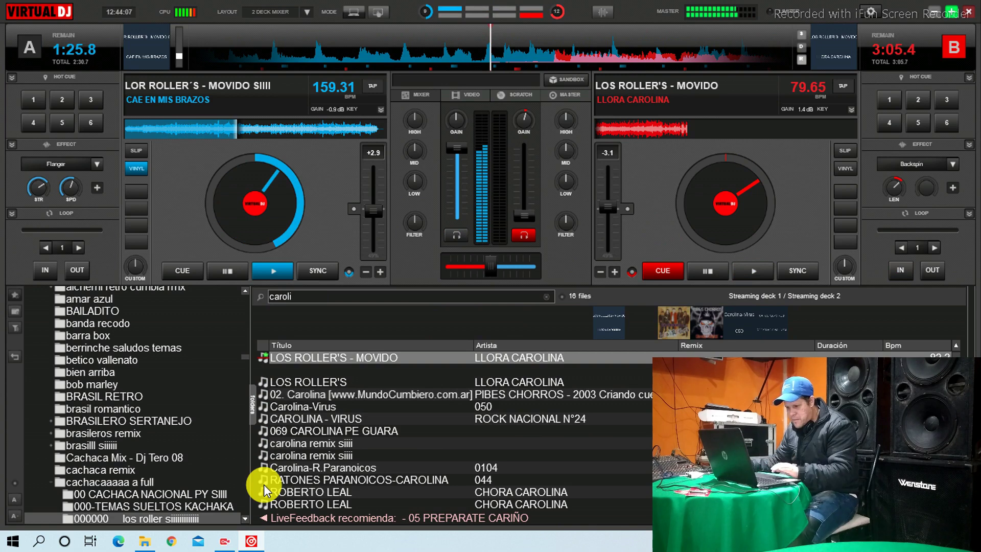
Clear the track search to return to the Los Roller folder's song list.
{"action": "key", "text": "BackSpace"}
{"action": "key", "text": "BackSpace"}
{"action": "key", "text": "BackSpace"}
{"action": "key", "text": "BackSpace"}
{"action": "key", "text": "BackSpace"}
{"action": "key", "text": "BackSpace"}
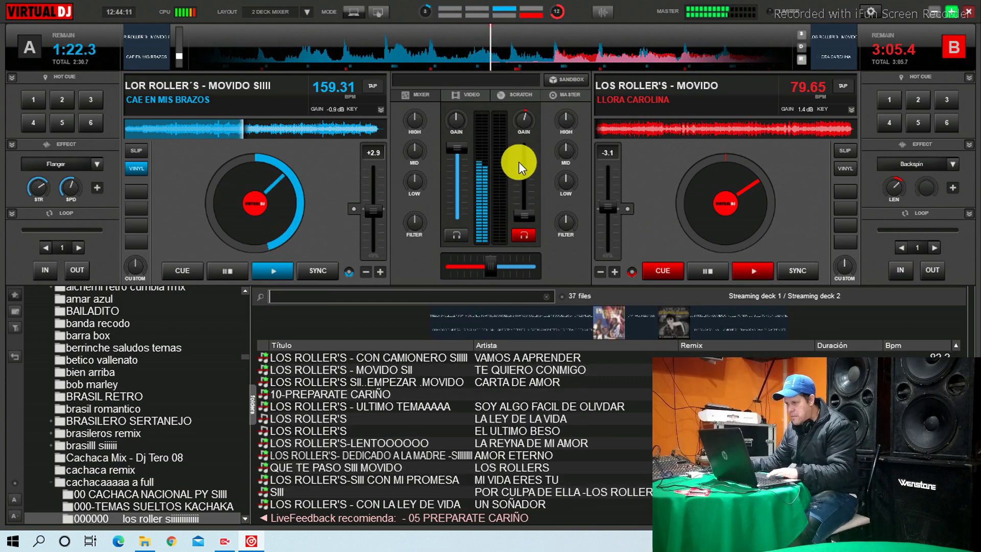
Switch the mix to deck B at full volume with its pitch reset to +0.0, fading out deck A and returning it to its cue point.
{"action": "left_click_drag", "start_coordinate": [519, 161], "coordinate": [523, 148]}
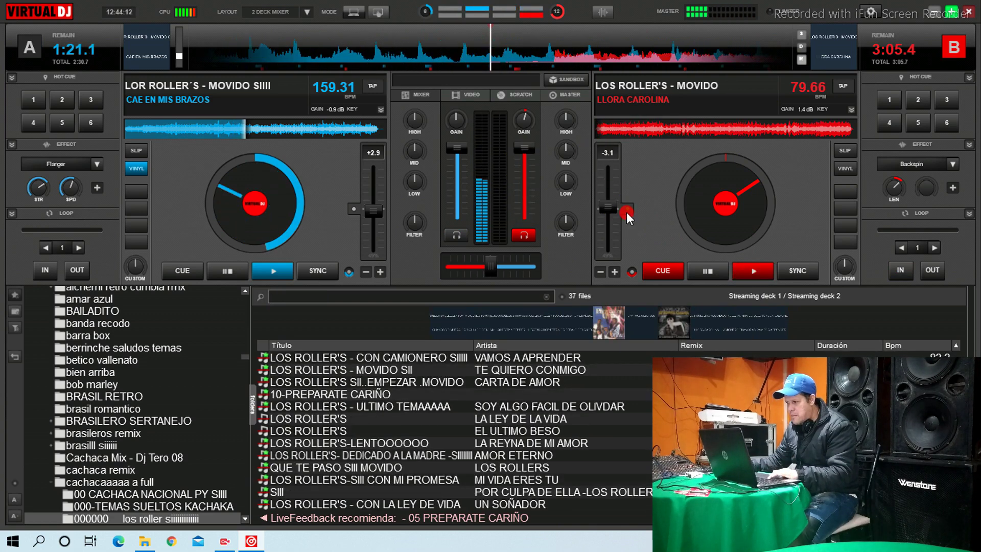
{"action": "left_click", "coordinate": [627, 210]}
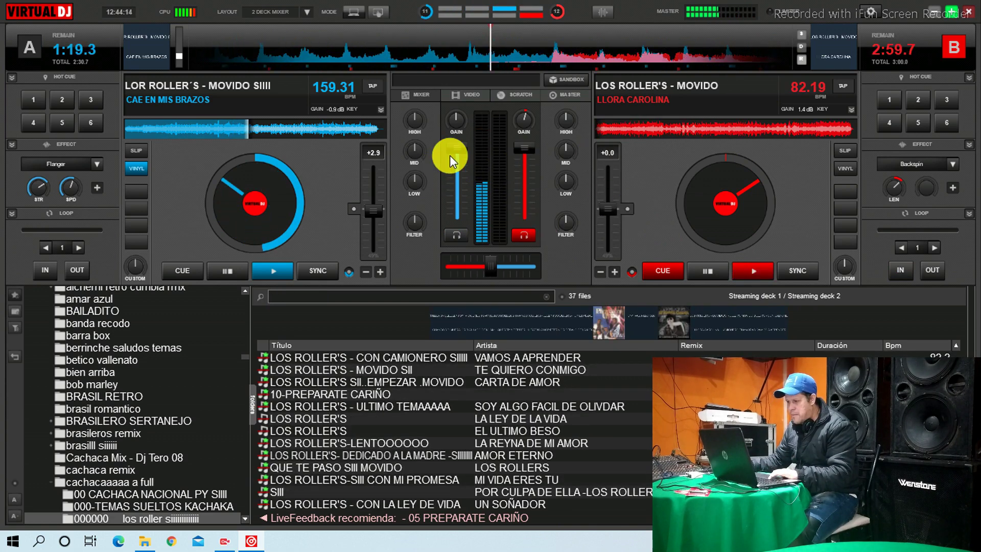
{"action": "left_click_drag", "start_coordinate": [450, 153], "coordinate": [462, 221]}
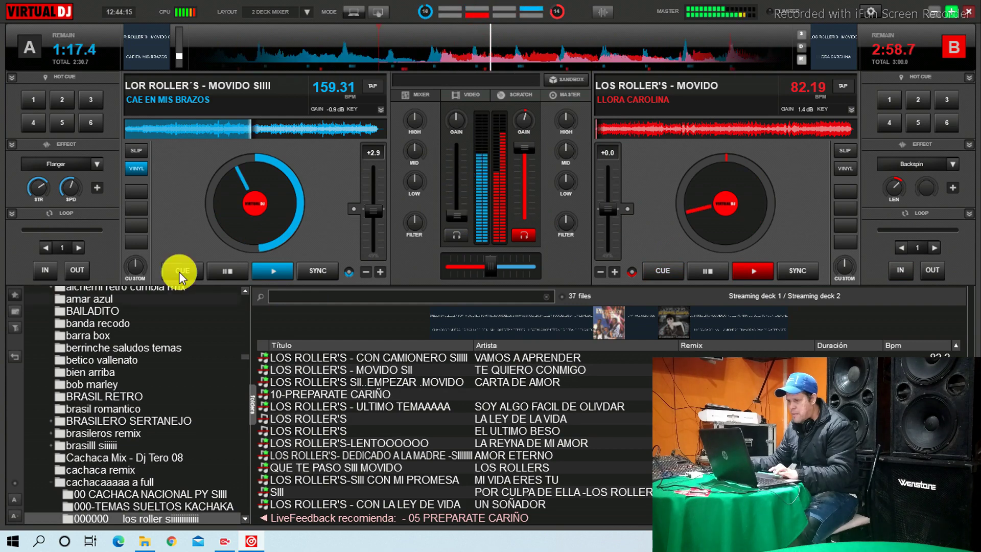
{"action": "left_click", "coordinate": [182, 270]}
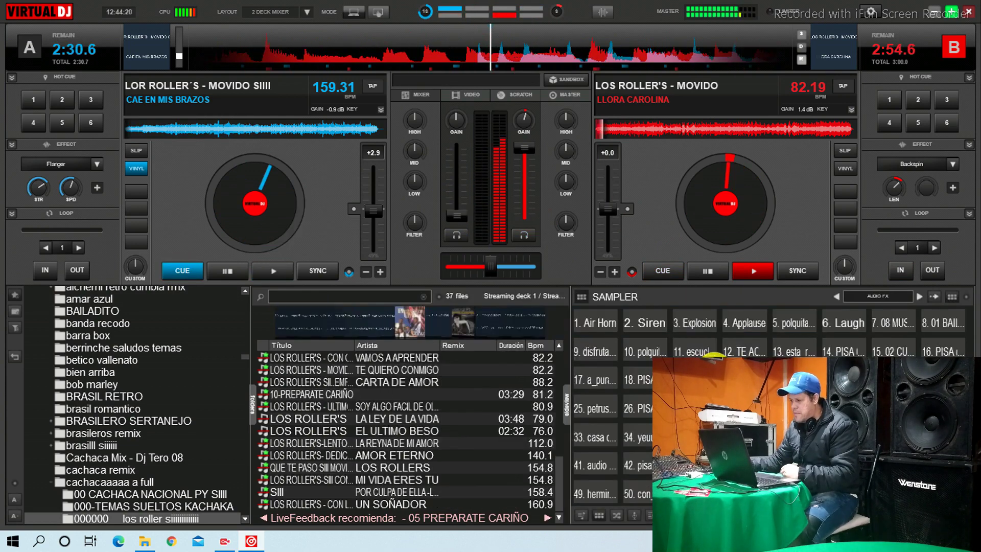
Trigger sample 9 "disfruta..." over deck B's song and hide the sampler.
{"action": "left_click", "coordinate": [603, 344]}
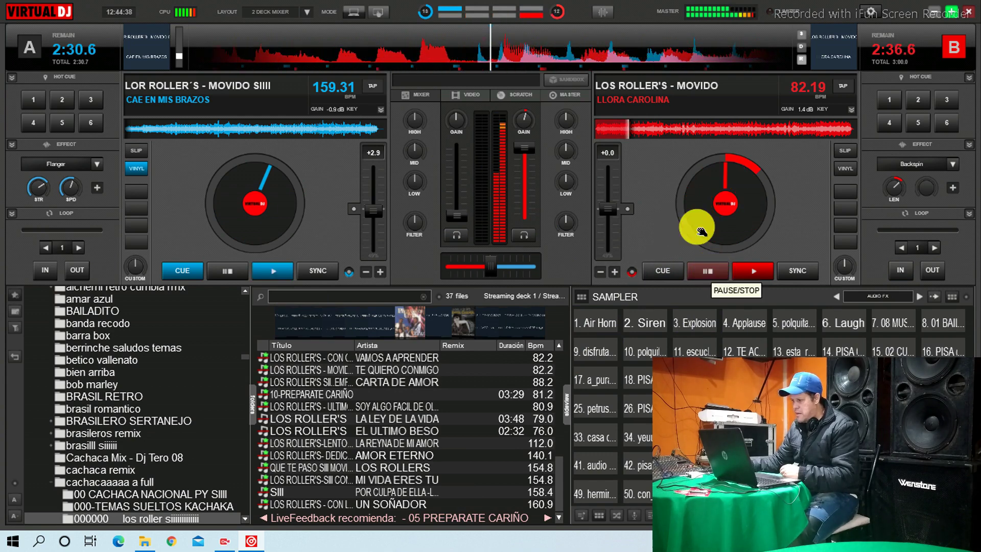
{"action": "left_click", "coordinate": [565, 405]}
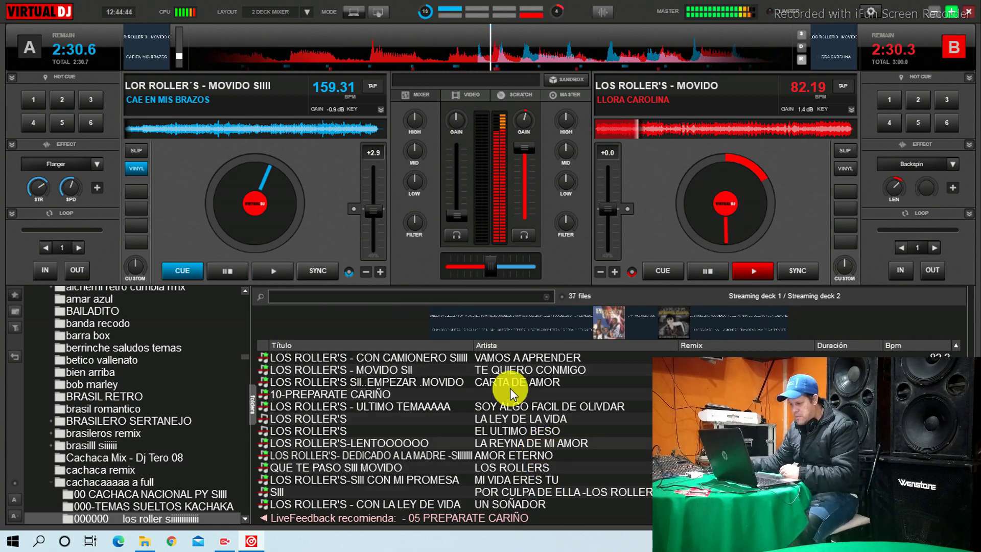
Load Los Roller's "VAMOS A APRENDER" onto deck A and lower its gain to -3.6 dB.
{"action": "left_click", "coordinate": [511, 359]}
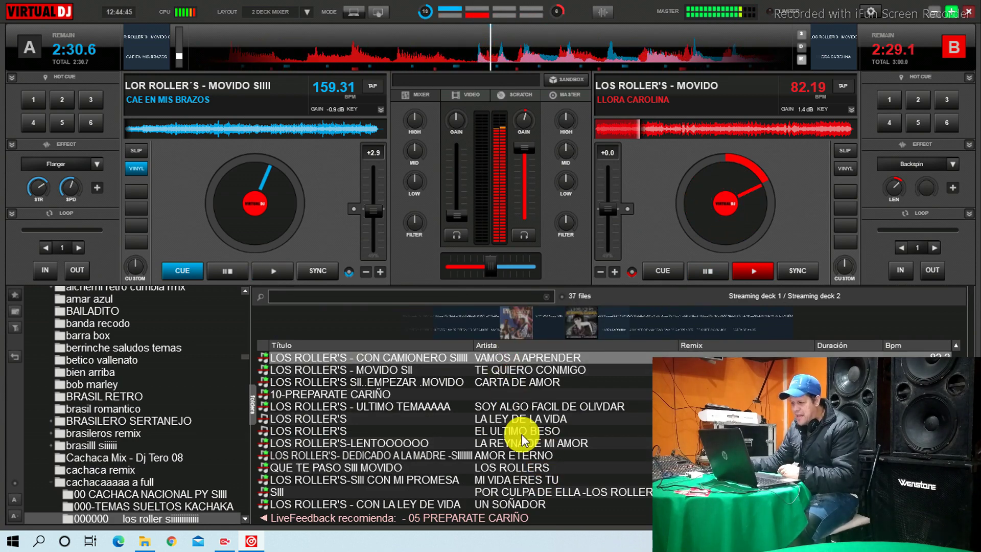
{"action": "key", "text": "ctrl+Left"}
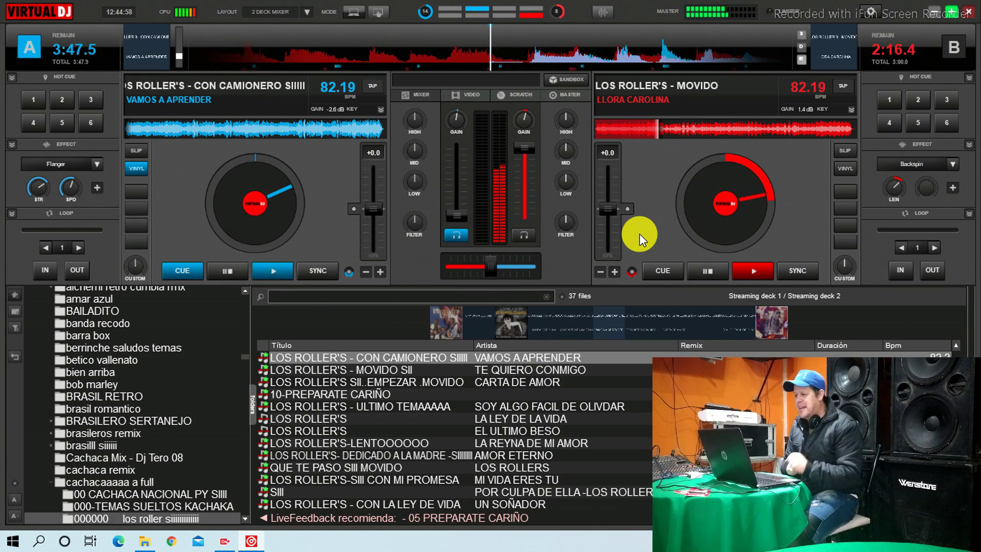
{"action": "left_click_drag", "start_coordinate": [456, 117], "coordinate": [454, 121]}
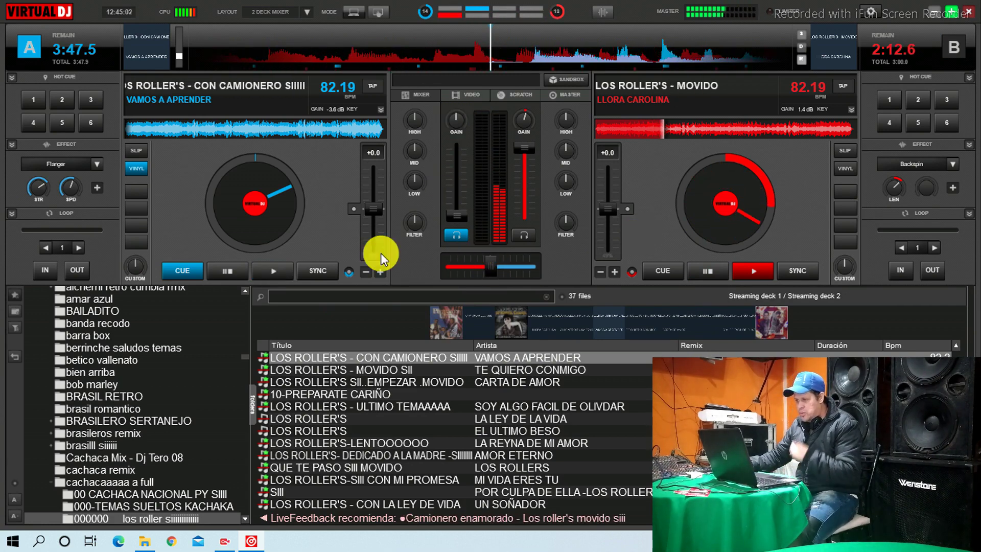
Preview deck A's start repeatedly against deck B in the headphones, returning deck A to its cue point each time.
{"action": "left_click", "coordinate": [280, 272]}
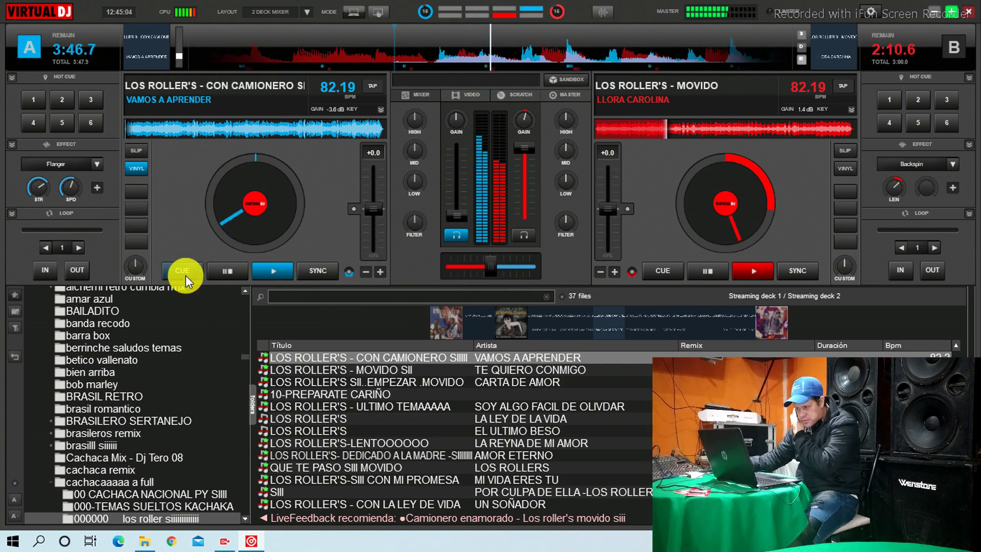
{"action": "left_click", "coordinate": [184, 272]}
{"action": "left_click", "coordinate": [521, 233]}
{"action": "left_click", "coordinate": [286, 264]}
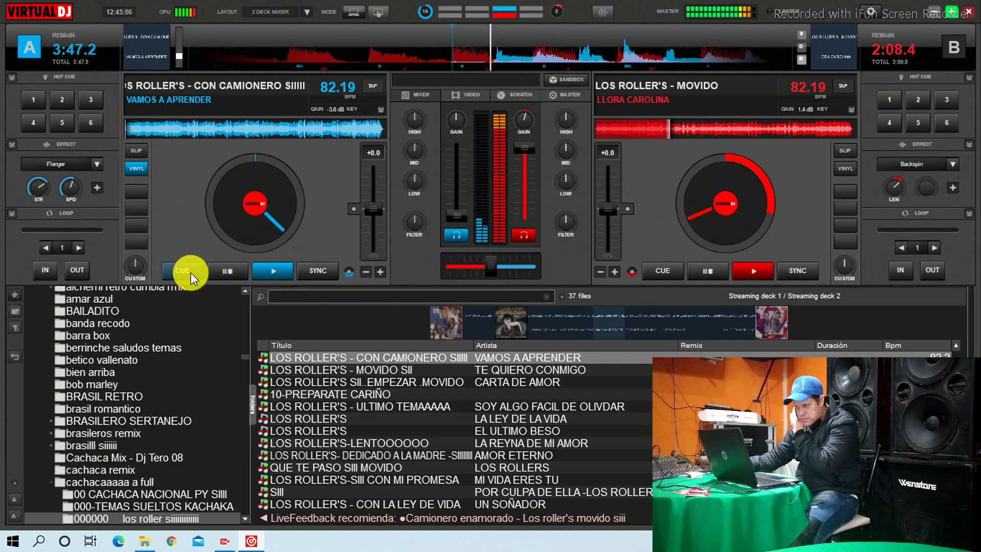
{"action": "left_click", "coordinate": [191, 272]}
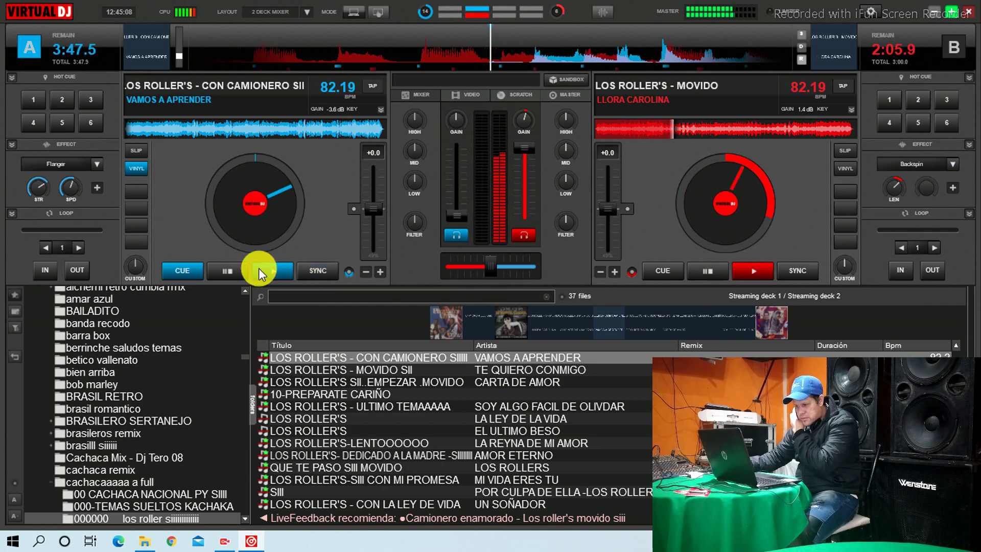
{"action": "left_click", "coordinate": [261, 272]}
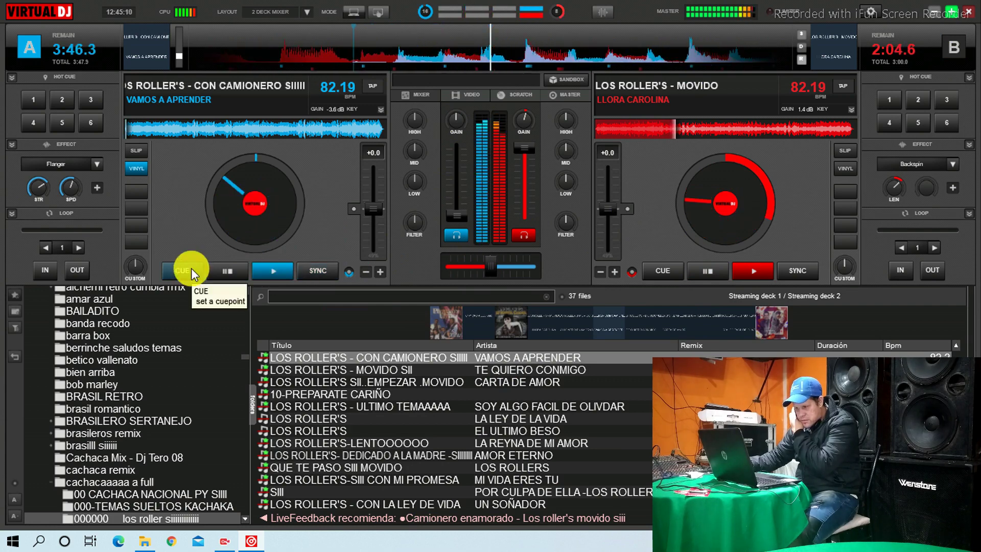
{"action": "left_click", "coordinate": [192, 272]}
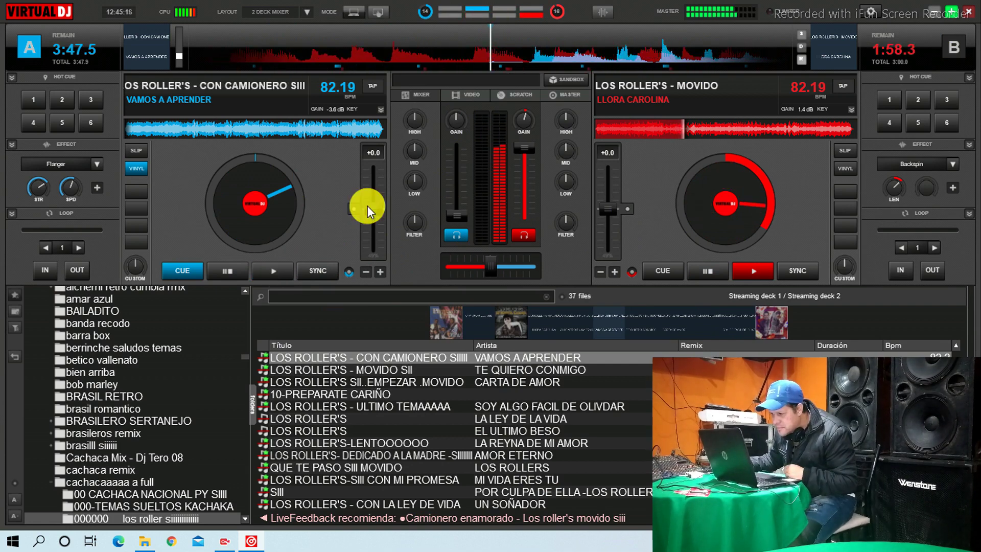
Ready deck A at 82.98 BPM, a pitch of +1.0, and full volume, with headphone monitoring off on both decks.
{"action": "left_click_drag", "start_coordinate": [367, 210], "coordinate": [364, 225]}
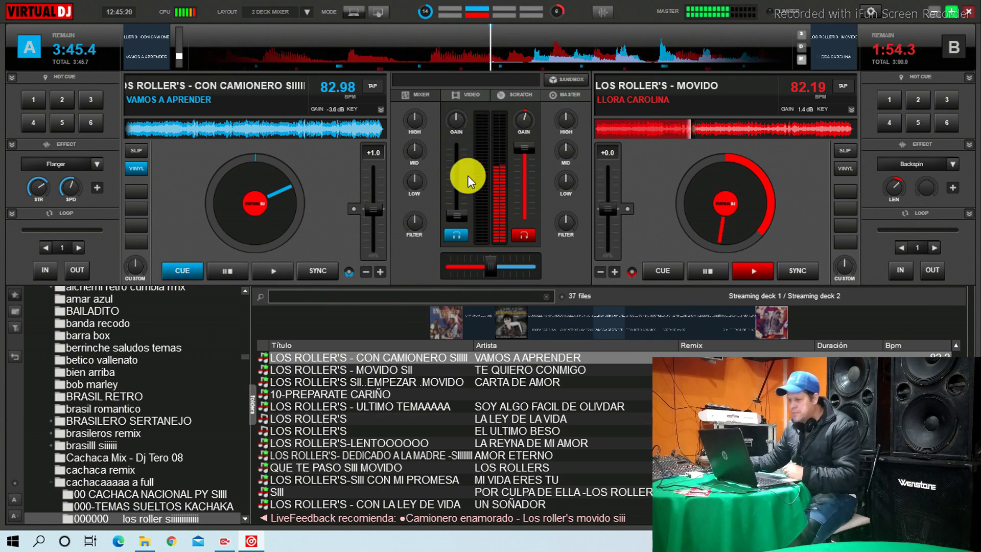
{"action": "left_click", "coordinate": [458, 144]}
{"action": "left_click", "coordinate": [451, 234]}
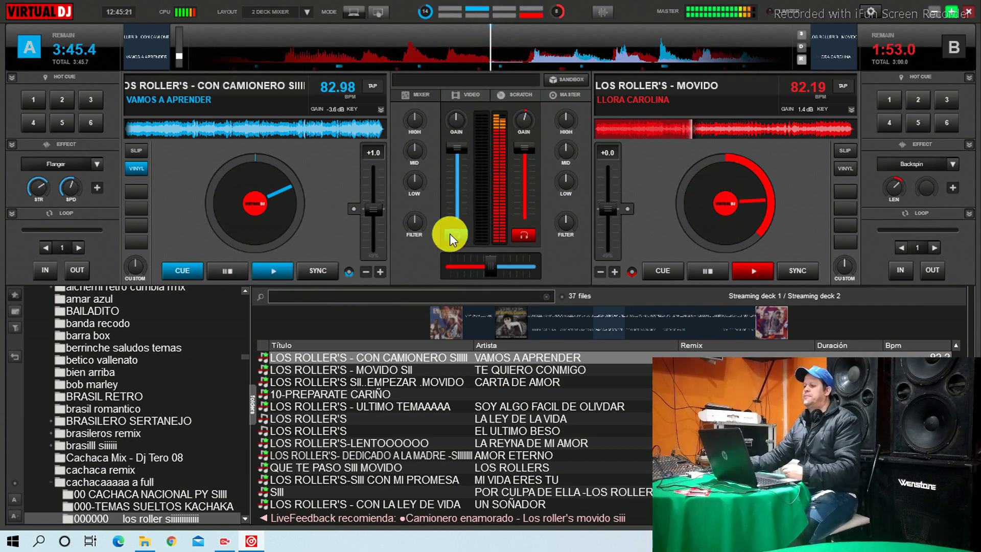
{"action": "left_click", "coordinate": [527, 236]}
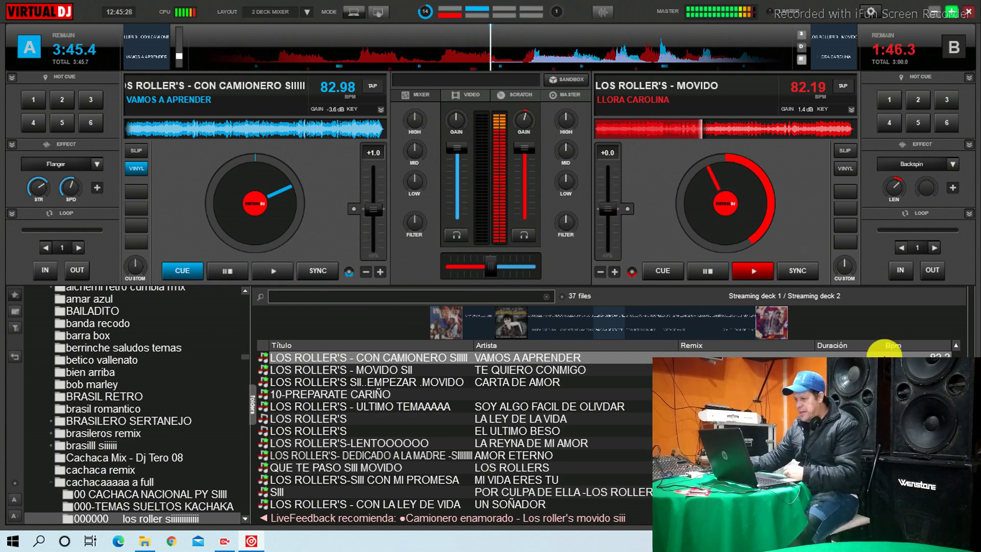
{"action": "left_click", "coordinate": [654, 236]}
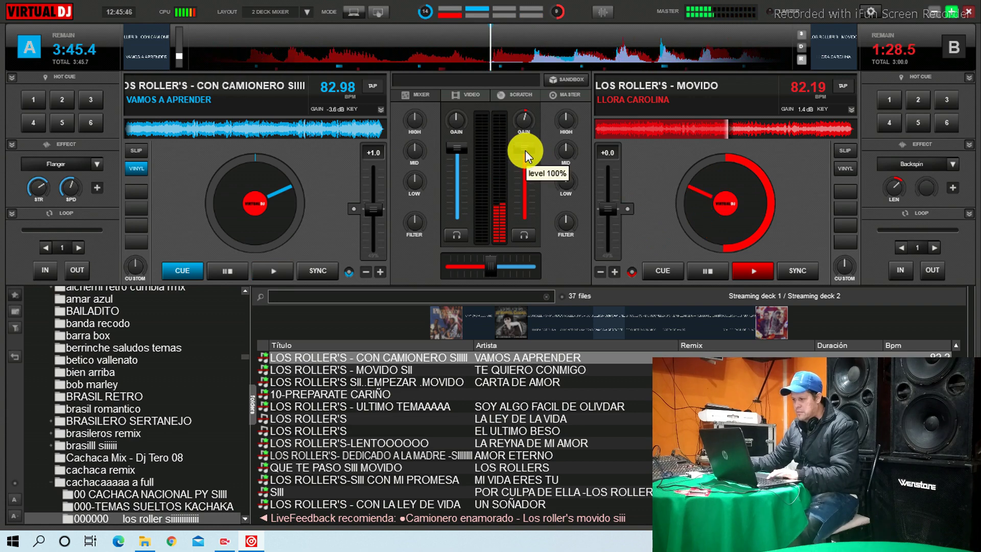
Start deck A's "VAMOS A APRENDER" in the mix, fading out deck B and returning deck B to its cue point.
{"action": "key", "text": "space"}
{"action": "left_click_drag", "start_coordinate": [524, 152], "coordinate": [520, 205]}
{"action": "left_click", "coordinate": [657, 274]}
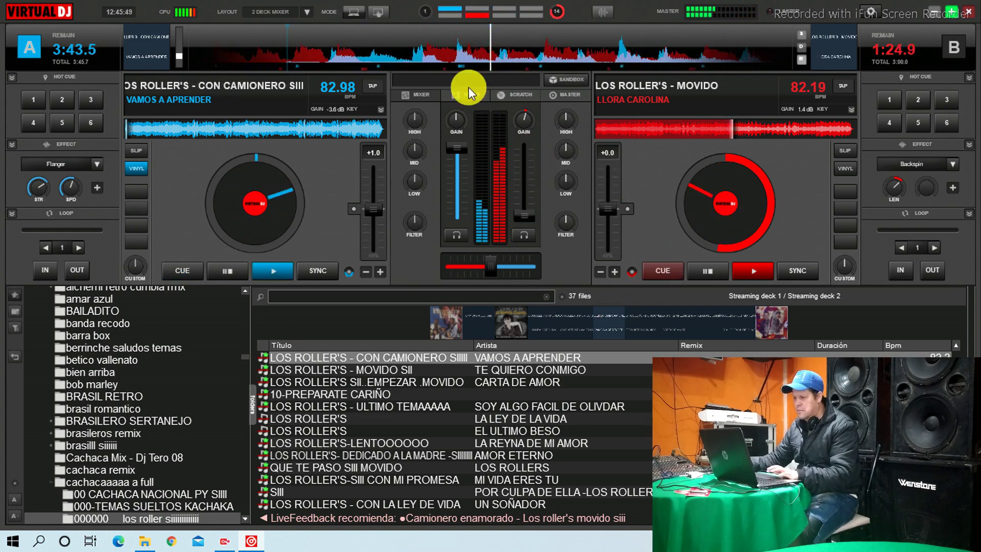
Raise deck A's gain to -3.1 dB and fire sample 17 from the sampler over the mix, closing the sampler when done.
{"action": "left_click_drag", "start_coordinate": [462, 120], "coordinate": [463, 113]}
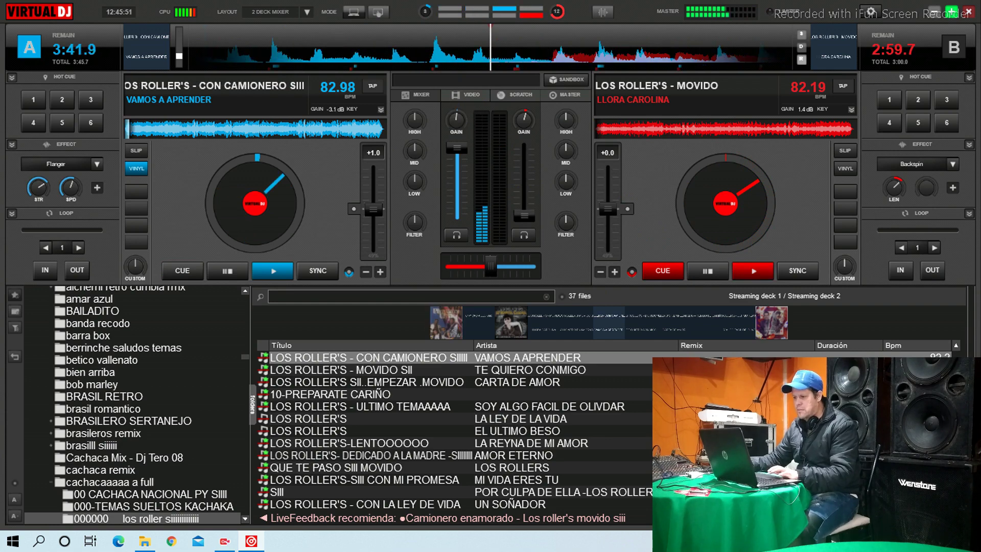
{"action": "left_click", "coordinate": [963, 403]}
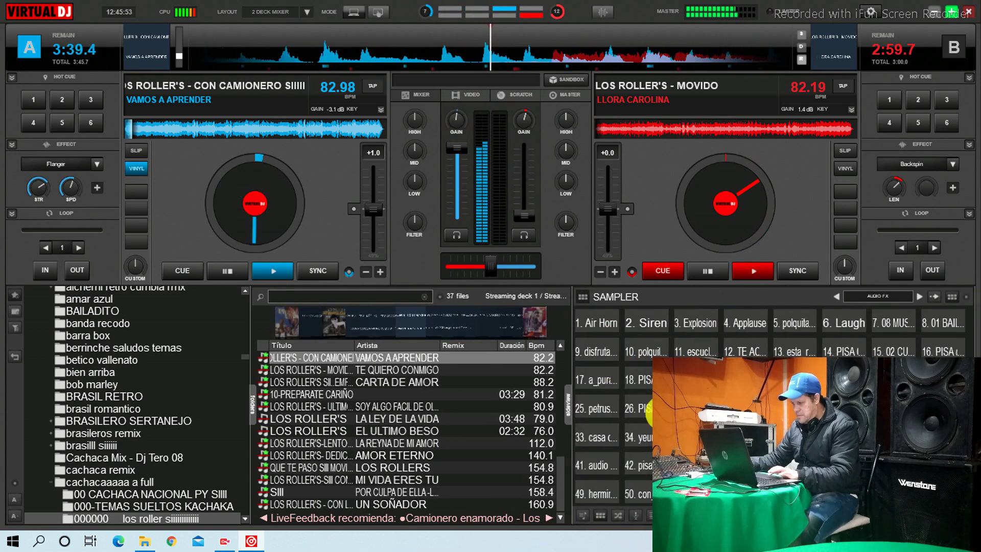
{"action": "left_click", "coordinate": [599, 373]}
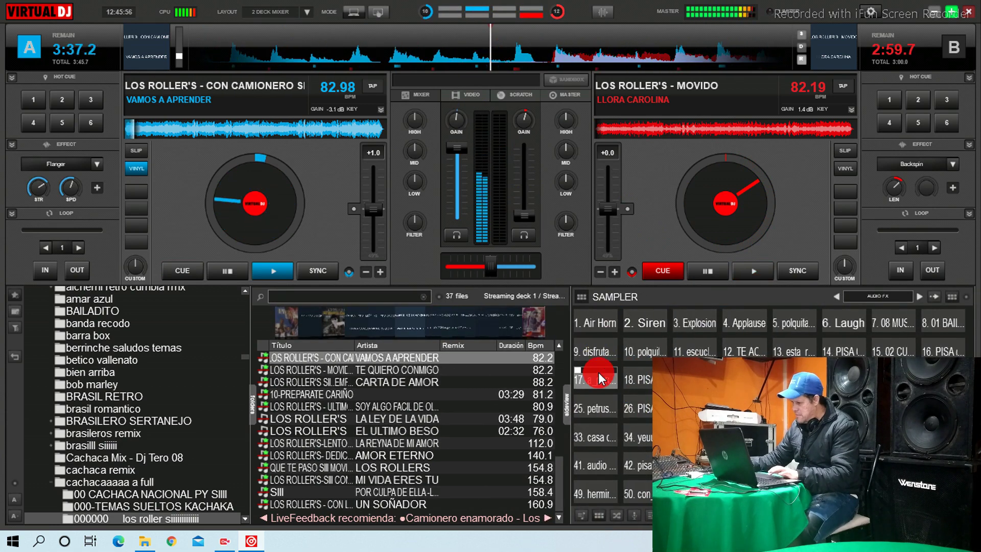
{"action": "left_click", "coordinate": [599, 373]}
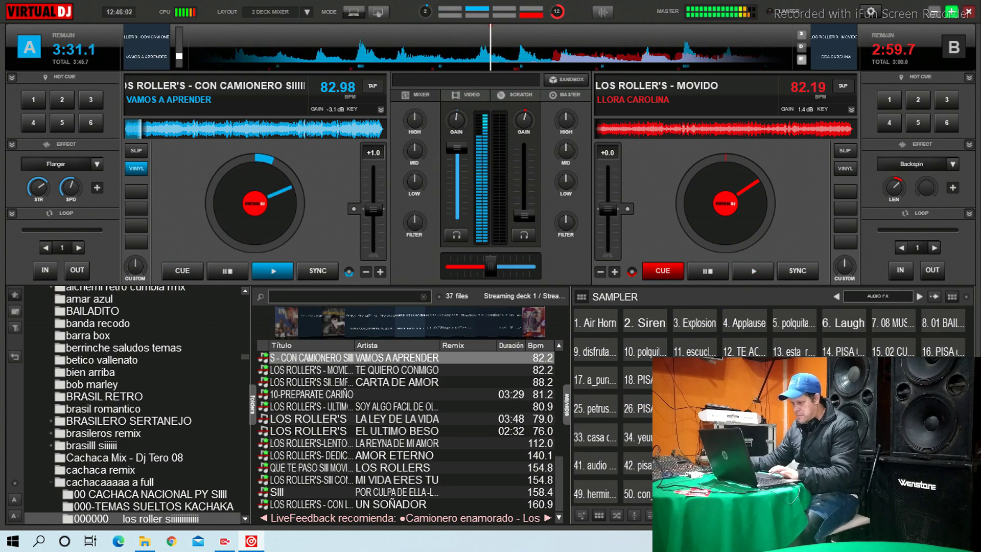
{"action": "left_click", "coordinate": [643, 275]}
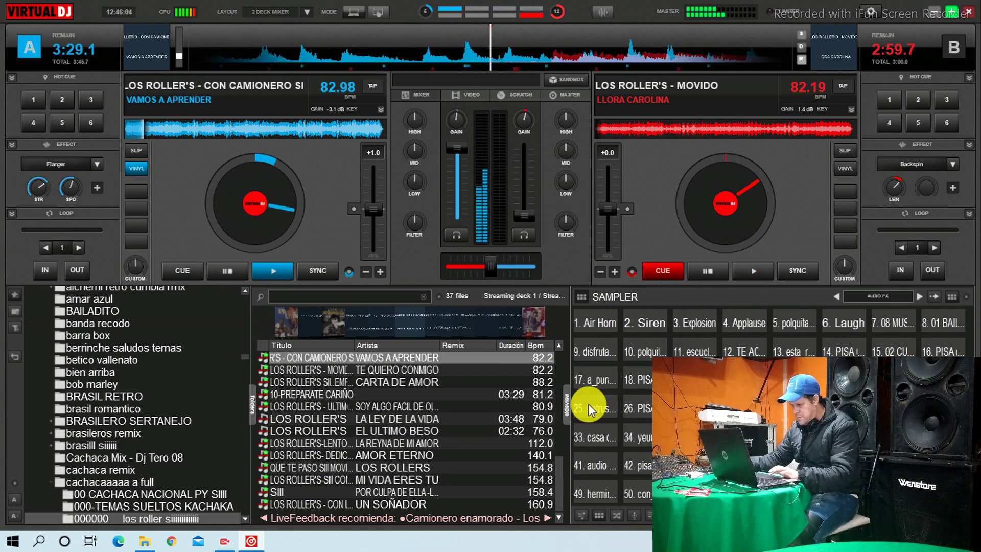
{"action": "left_click", "coordinate": [565, 413]}
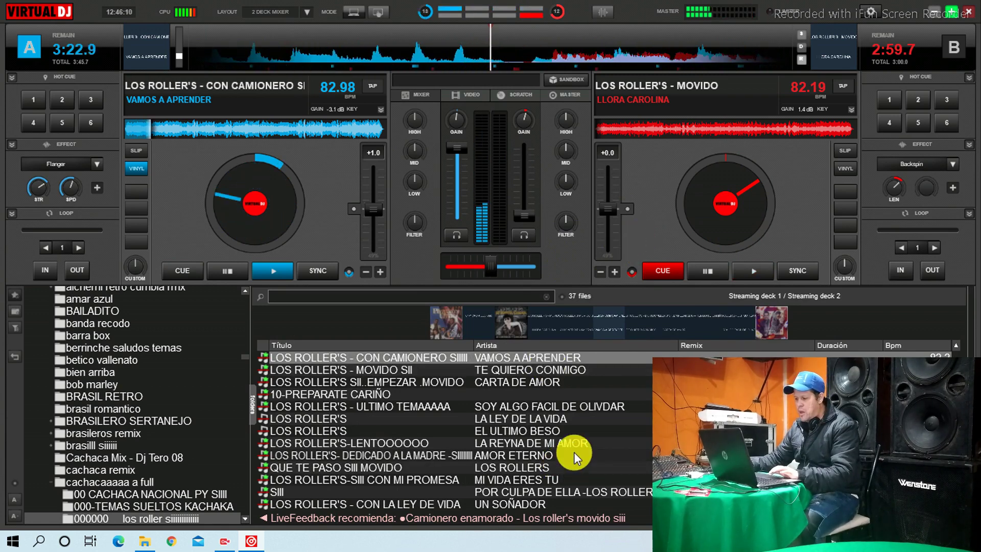
Load Los Roller's "ES HORA DE BAILAR" onto deck B.
{"action": "scroll", "coordinate": [574, 452], "scroll_direction": "up", "scroll_amount": 2}
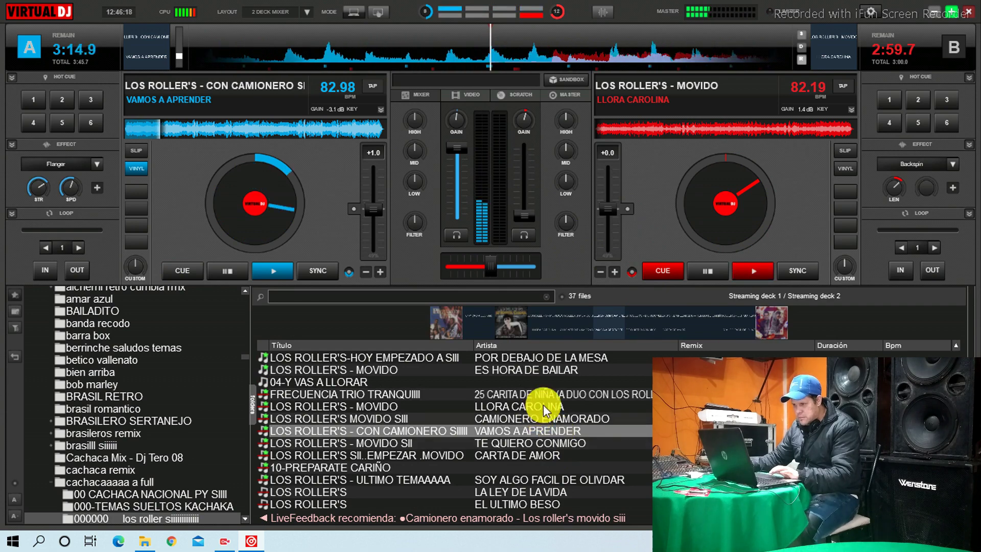
{"action": "left_click", "coordinate": [559, 370]}
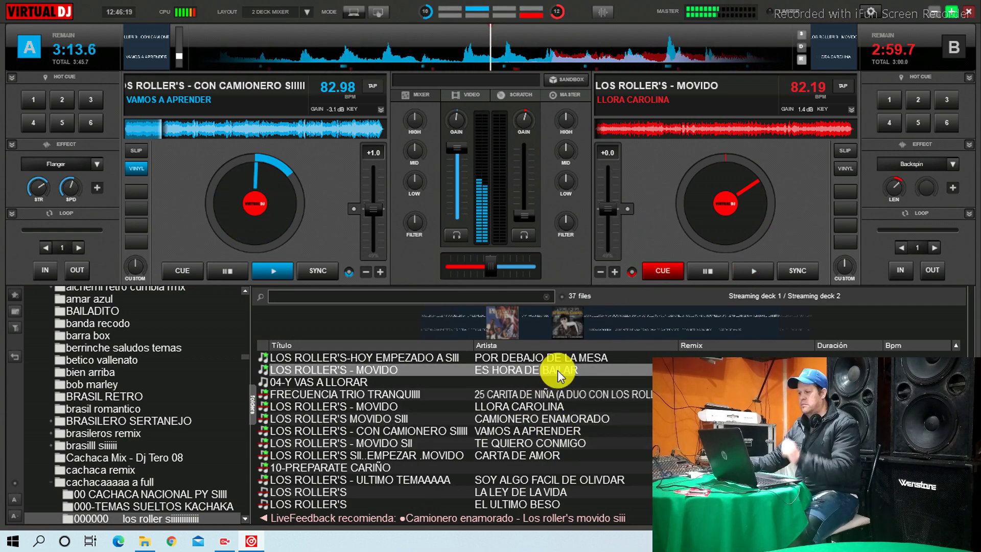
{"action": "double_click", "coordinate": [557, 370]}
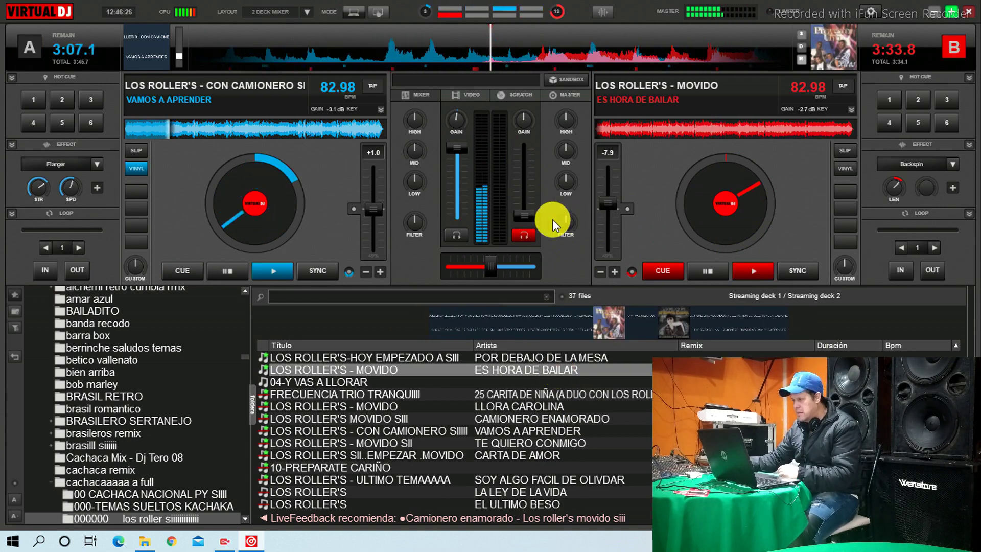
Preview deck B's "ES HORA DE BAILAR" in the headphones, skipping further into the song and returning it to its cue point.
{"action": "left_click", "coordinate": [751, 271]}
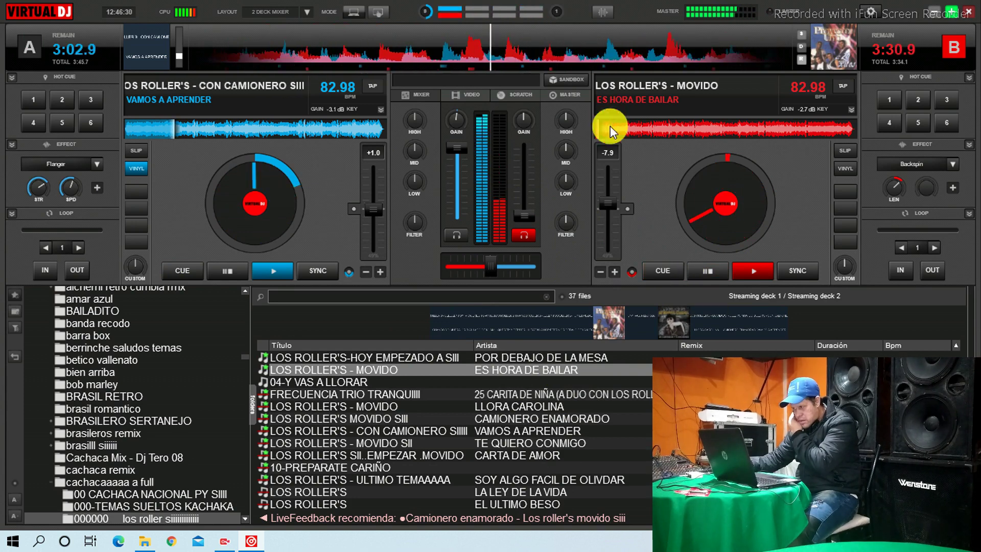
{"action": "left_click", "coordinate": [610, 126]}
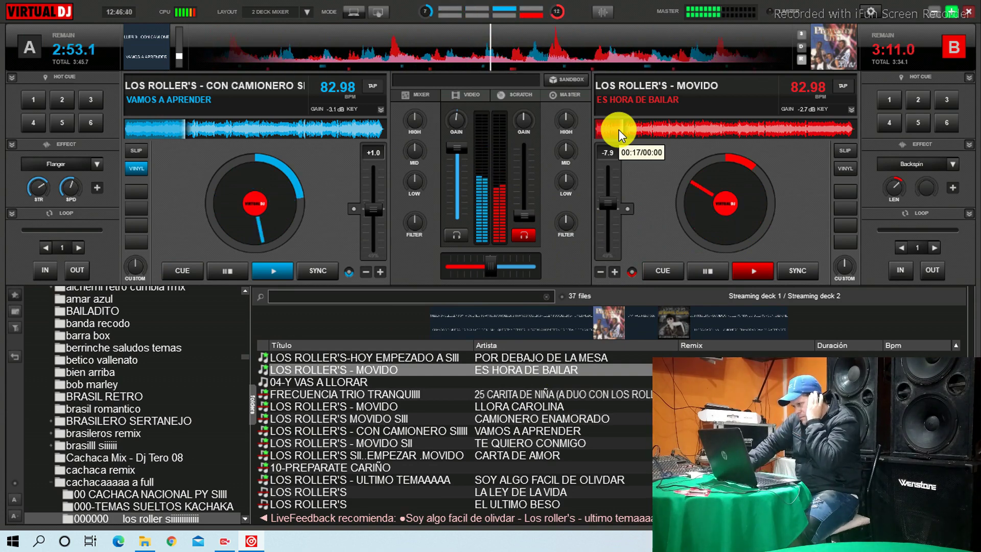
{"action": "left_click", "coordinate": [676, 271]}
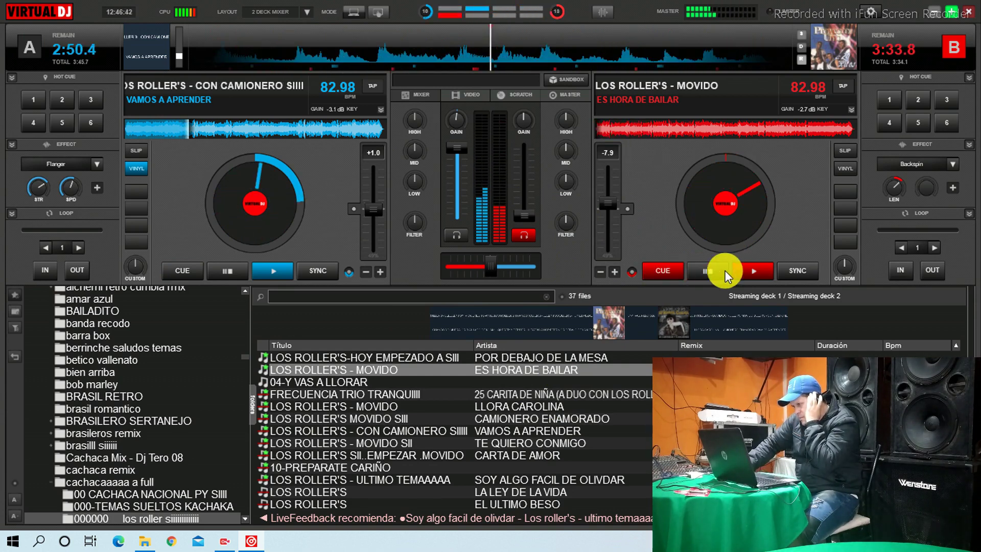
{"action": "left_click", "coordinate": [675, 269]}
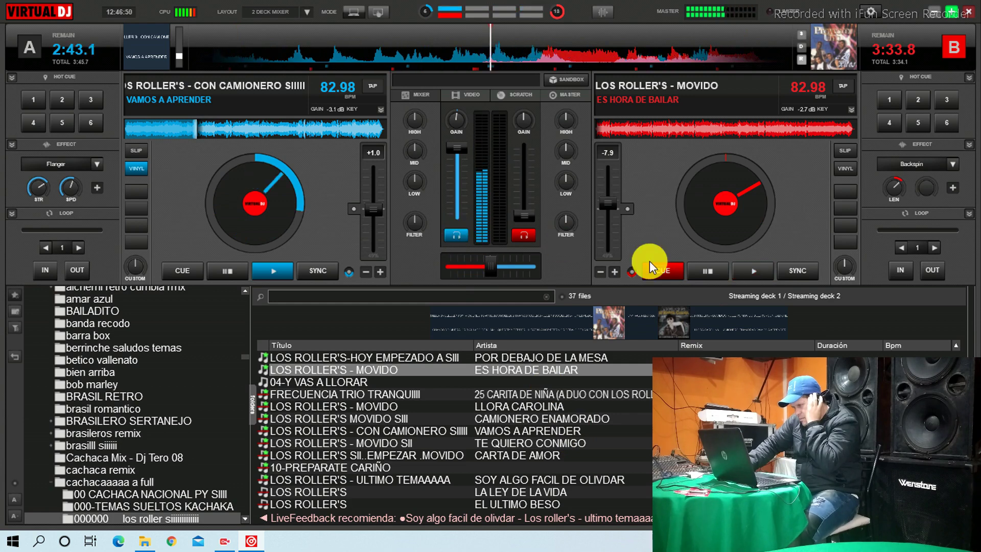
Reset deck B's pitch to +0.0 and preview its start against deck A, returning deck B to its cue point each time.
{"action": "left_click", "coordinate": [752, 267]}
{"action": "left_click", "coordinate": [629, 209]}
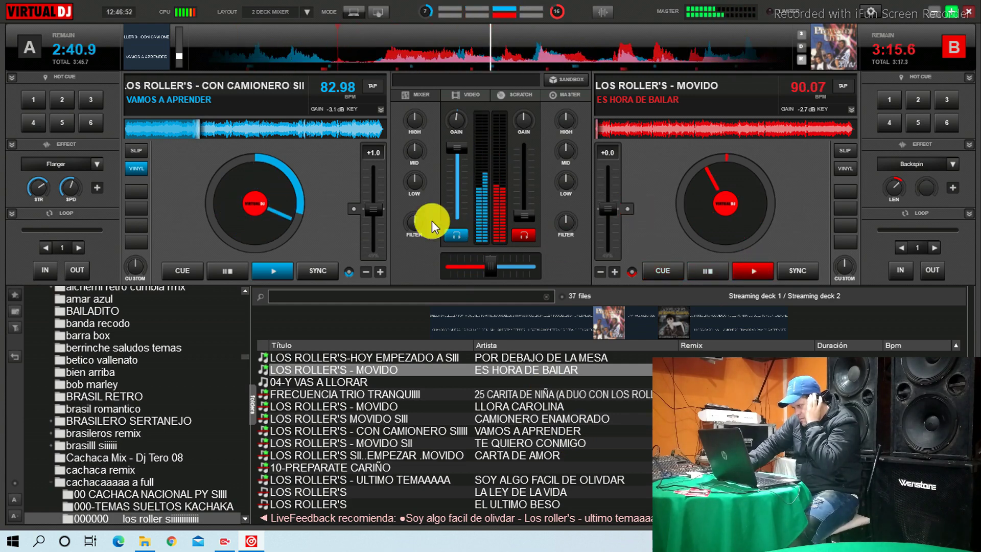
{"action": "left_click", "coordinate": [456, 235]}
{"action": "left_click", "coordinate": [672, 262]}
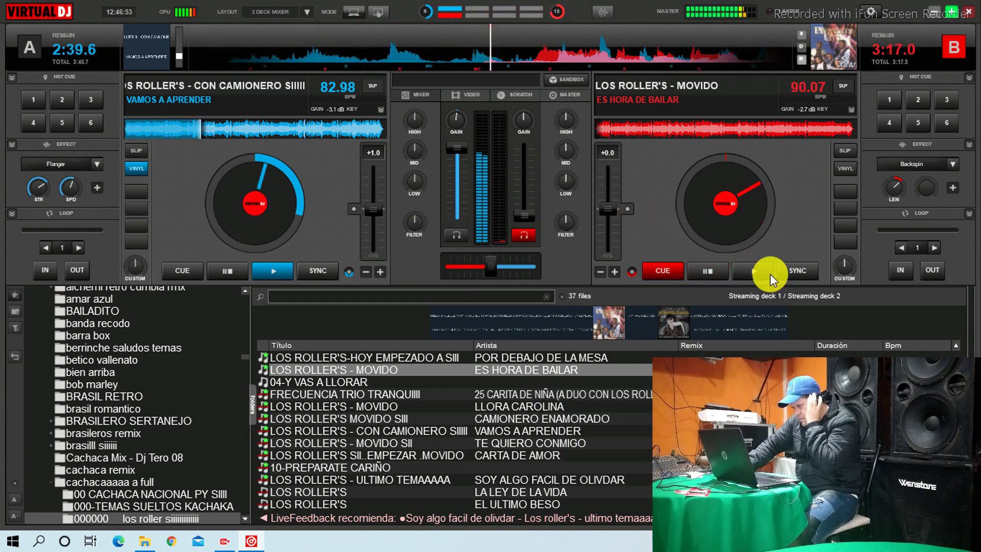
{"action": "left_click", "coordinate": [670, 268]}
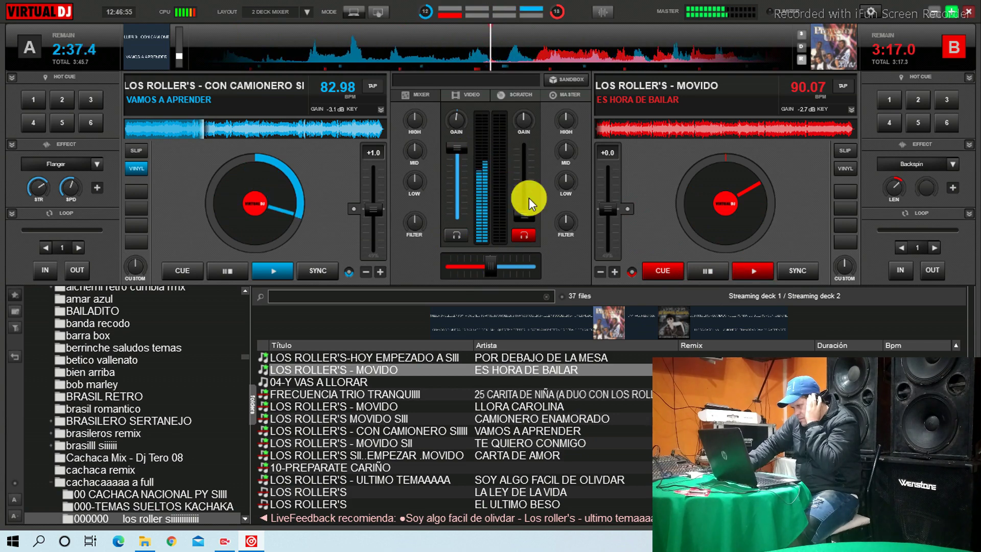
{"action": "left_click", "coordinate": [460, 238]}
{"action": "left_click", "coordinate": [737, 276]}
{"action": "left_click", "coordinate": [677, 273]}
Start deck B in the mix at full volume with headphone monitoring off on both decks, fading out deck A and returning it to cue.
{"action": "left_click_drag", "start_coordinate": [524, 215], "coordinate": [525, 115]}
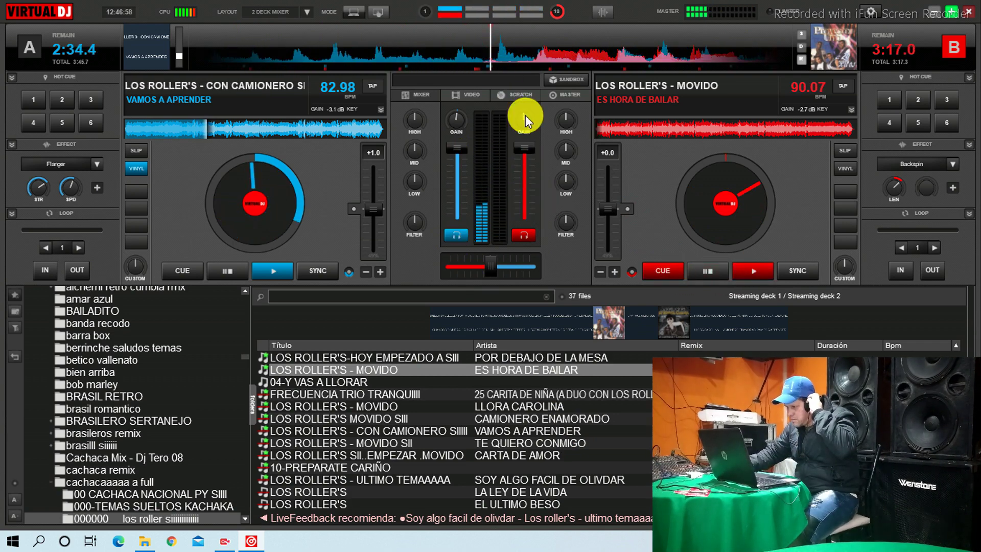
{"action": "left_click", "coordinate": [463, 233]}
{"action": "left_click", "coordinate": [515, 234]}
{"action": "left_click_drag", "start_coordinate": [457, 148], "coordinate": [457, 217]}
{"action": "key", "text": "space"}
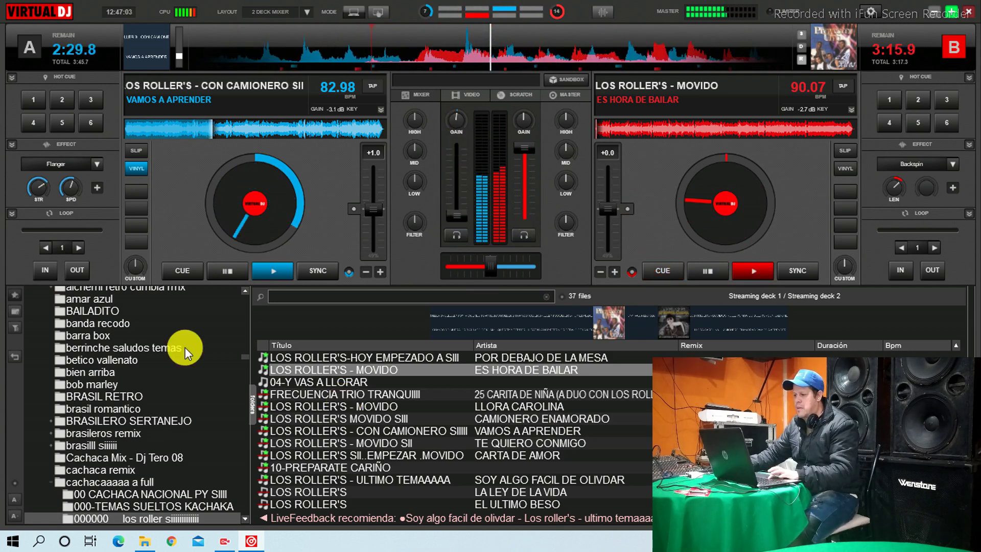
{"action": "left_click", "coordinate": [189, 270]}
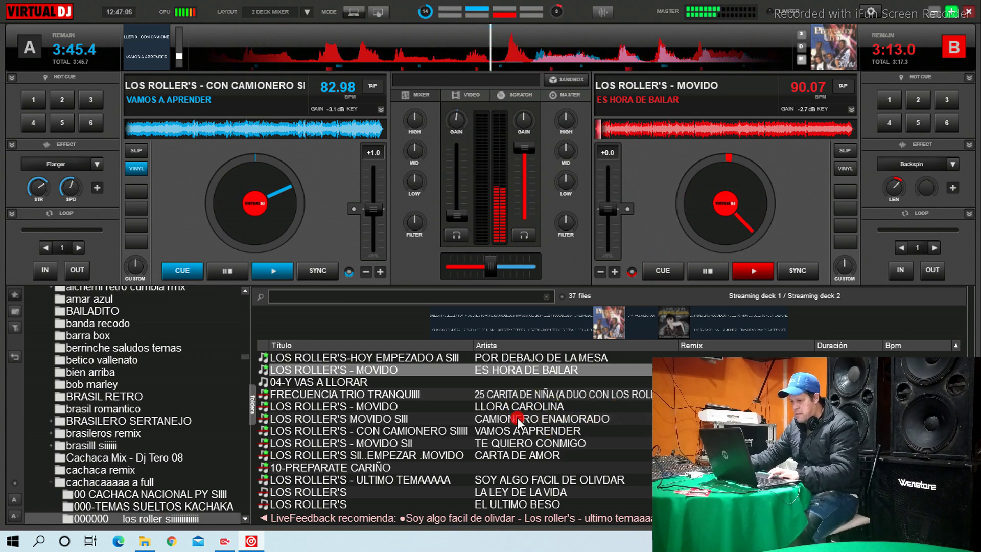
Load "CAMIONERO ENAMORADO" onto deck A with its pitch reset to +0.0, and preview its start in the headphones.
{"action": "left_click_drag", "start_coordinate": [518, 422], "coordinate": [447, 201]}
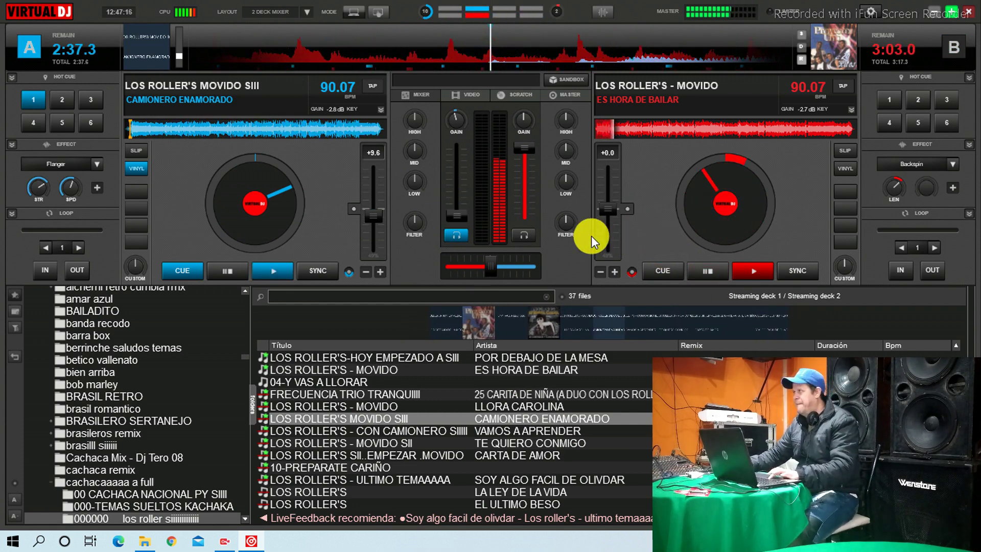
{"action": "left_click", "coordinate": [354, 209]}
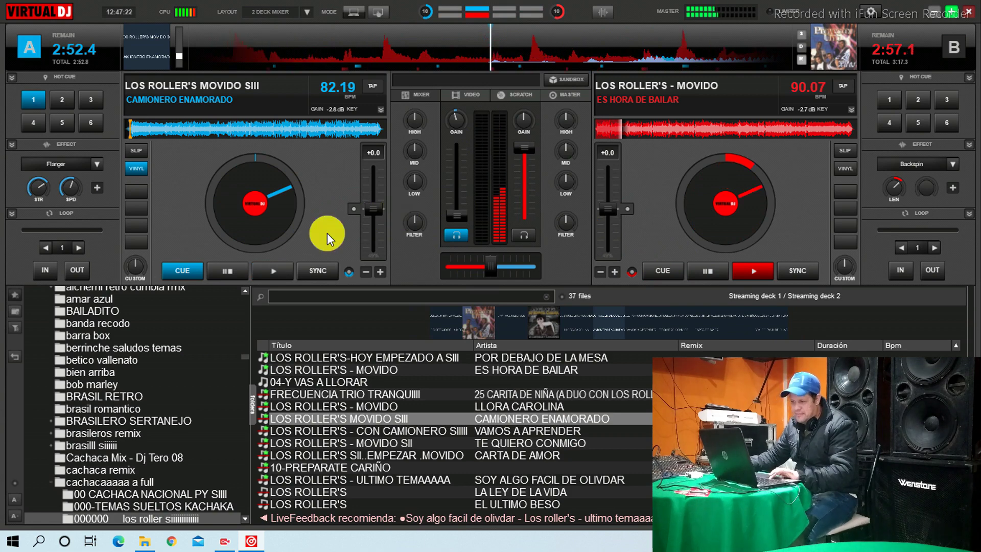
{"action": "left_click", "coordinate": [271, 266]}
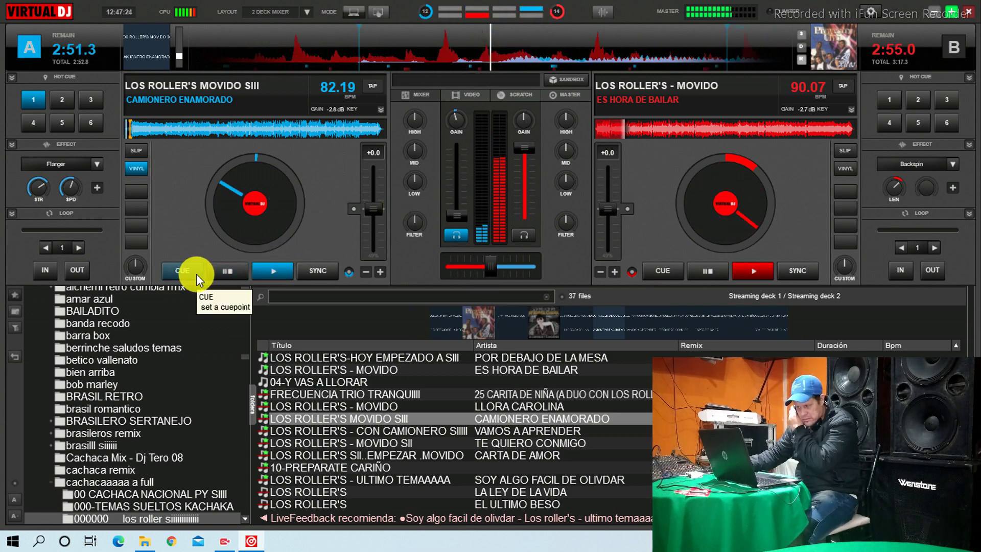
{"action": "left_click", "coordinate": [196, 273]}
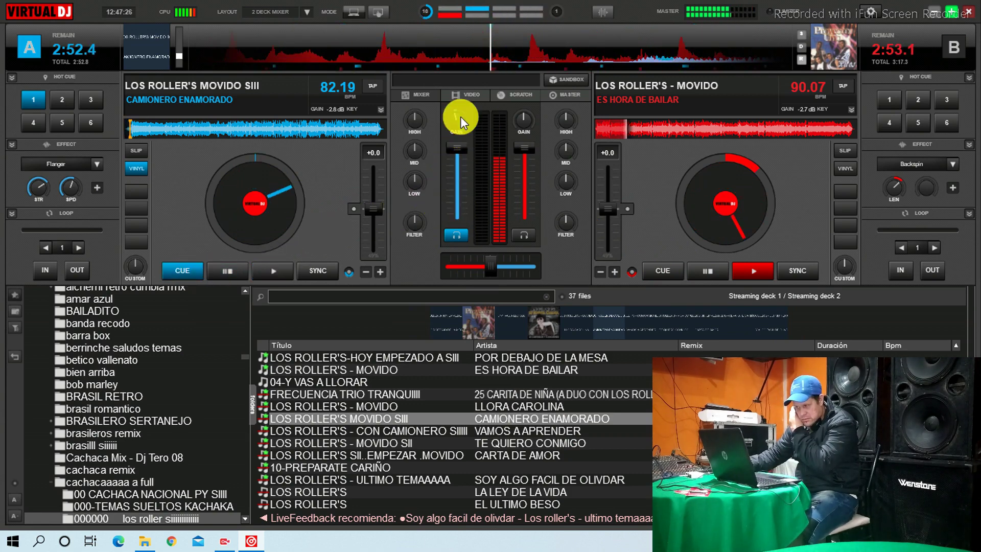
Play the start of deck A repeatedly over deck B, returning it to the cue point each time, and fade deck A's volume out.
{"action": "key", "text": "space"}
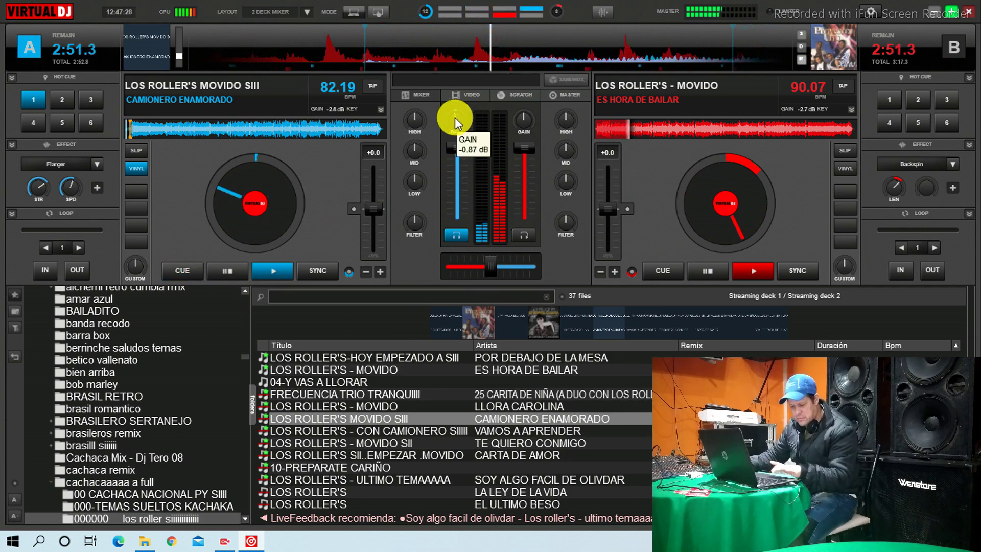
{"action": "key", "text": "space"}
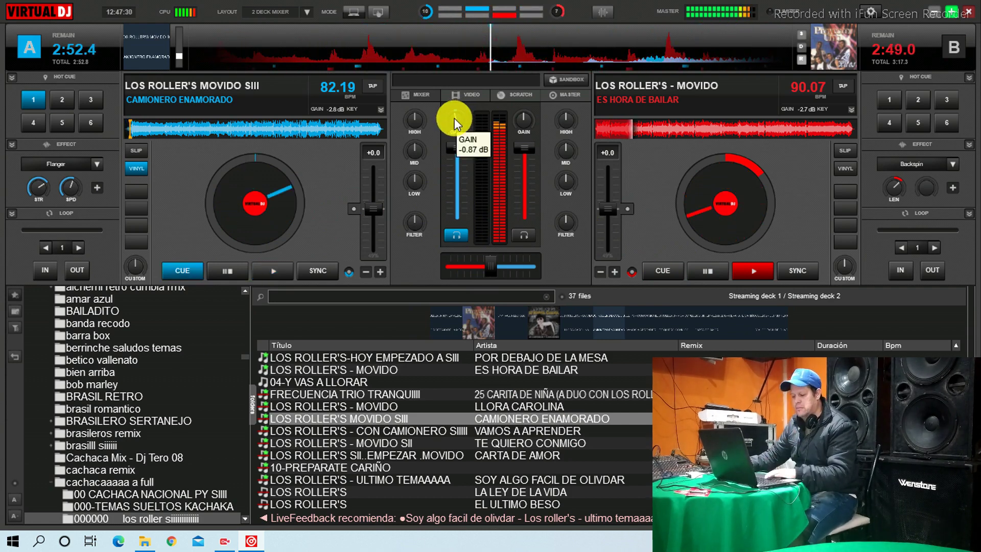
{"action": "key", "text": "space"}
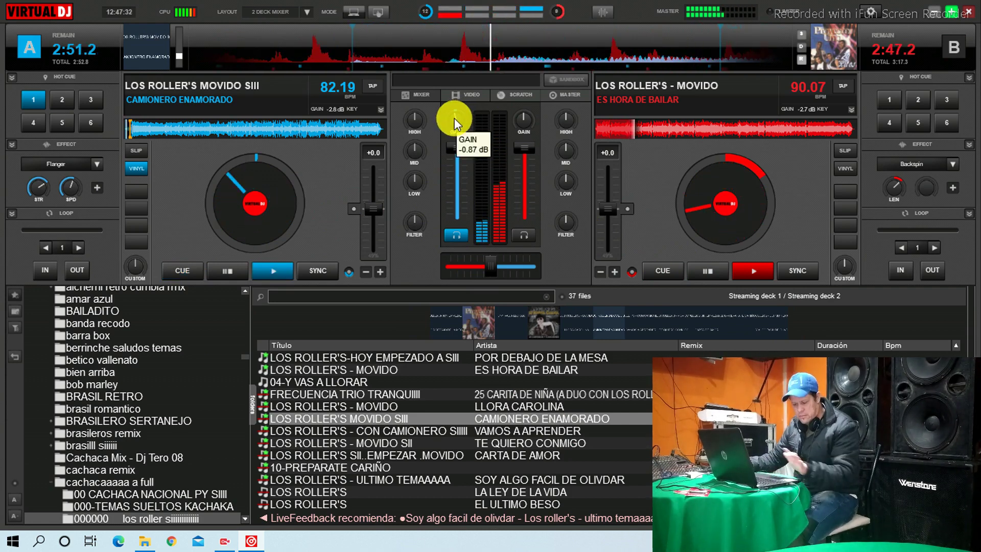
{"action": "key", "text": "c"}
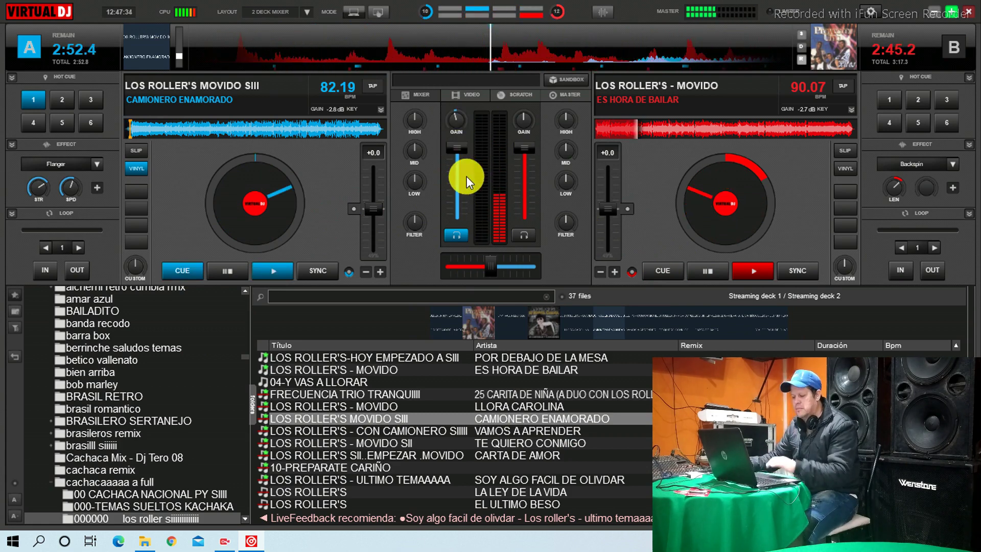
{"action": "mouse_move", "coordinate": [449, 145]}
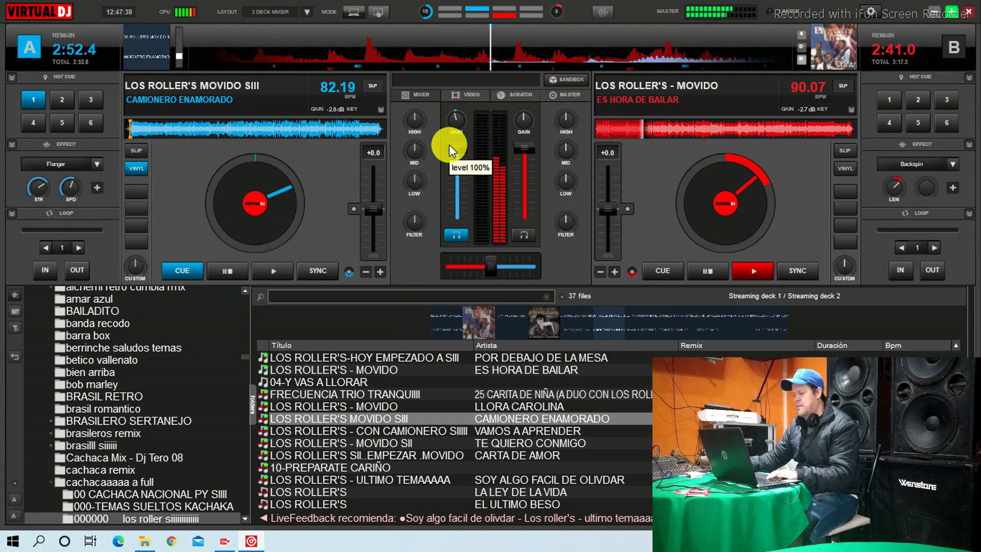
{"action": "key", "text": "space"}
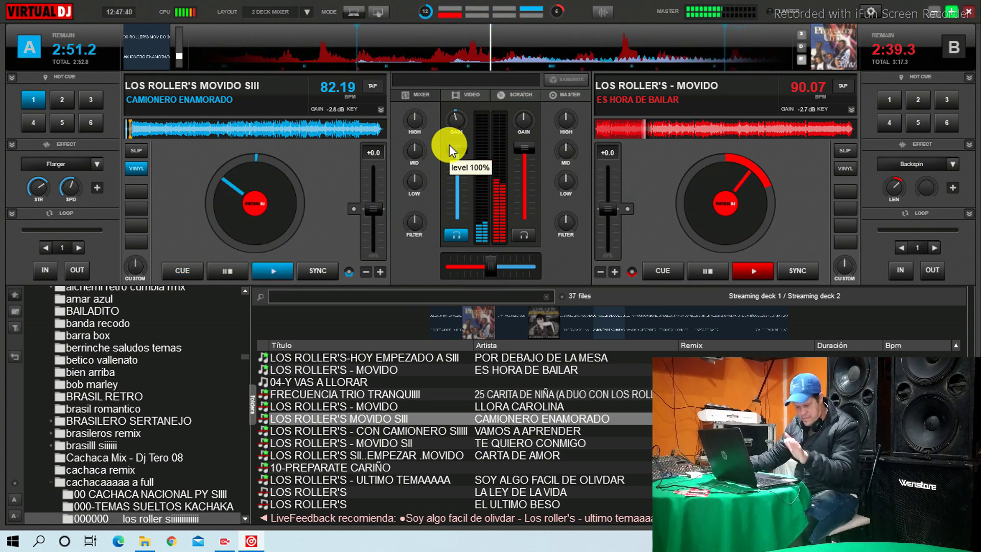
{"action": "key", "text": "s"}
{"action": "key", "text": "space"}
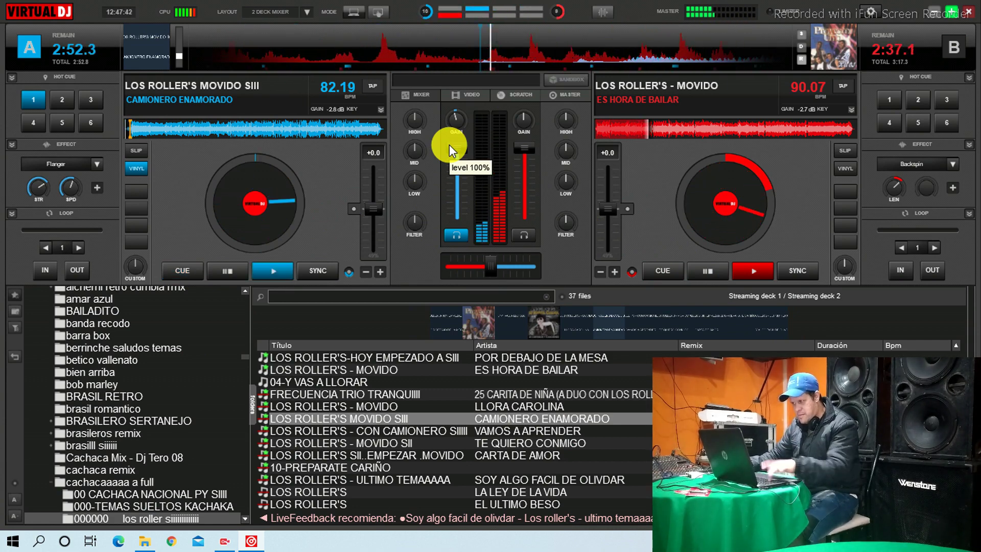
{"action": "key", "text": "s"}
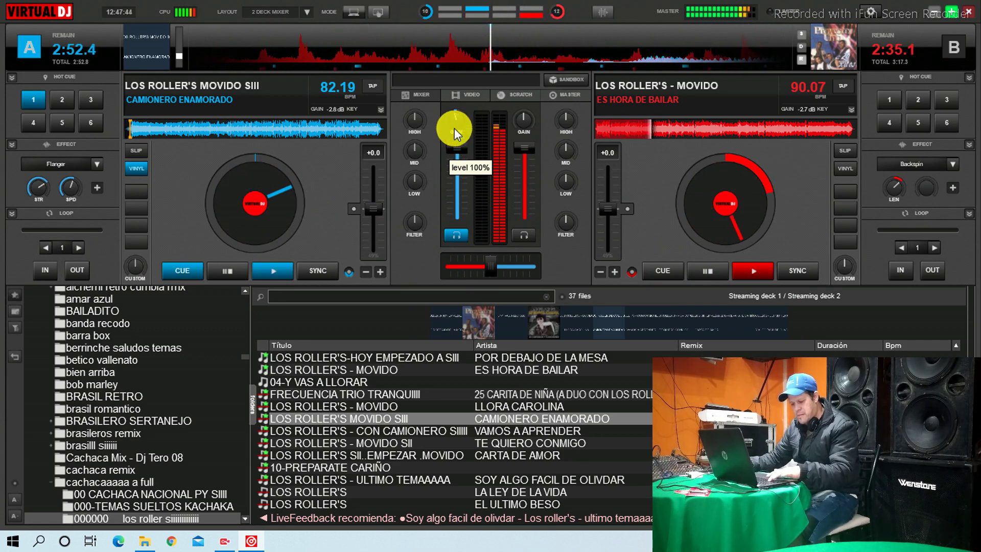
{"action": "left_click_drag", "start_coordinate": [454, 127], "coordinate": [381, 358]}
Monitor both decks in the headphones and preview deck A from hot cue 1, returning it to the cue point.
{"action": "left_click", "coordinate": [529, 234]}
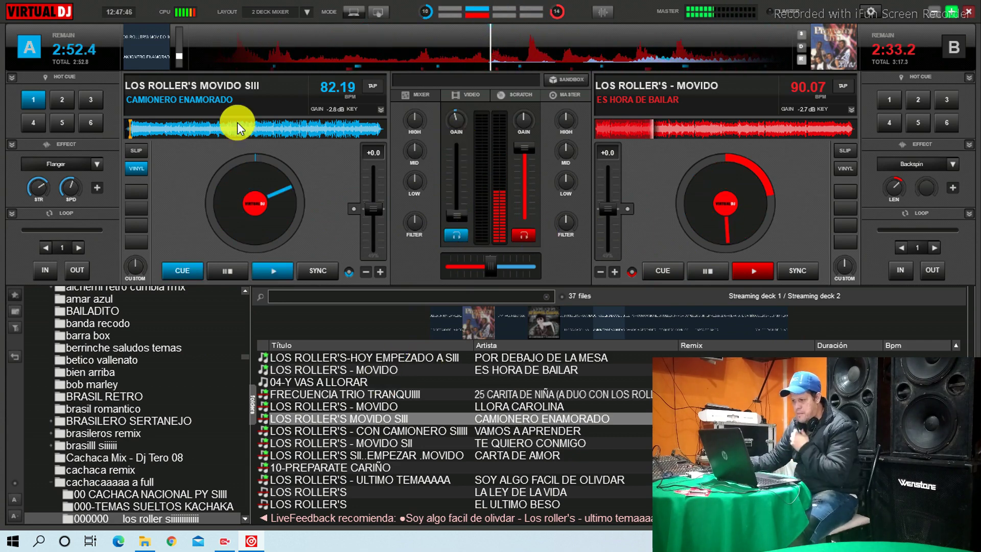
{"action": "left_click", "coordinate": [45, 100]}
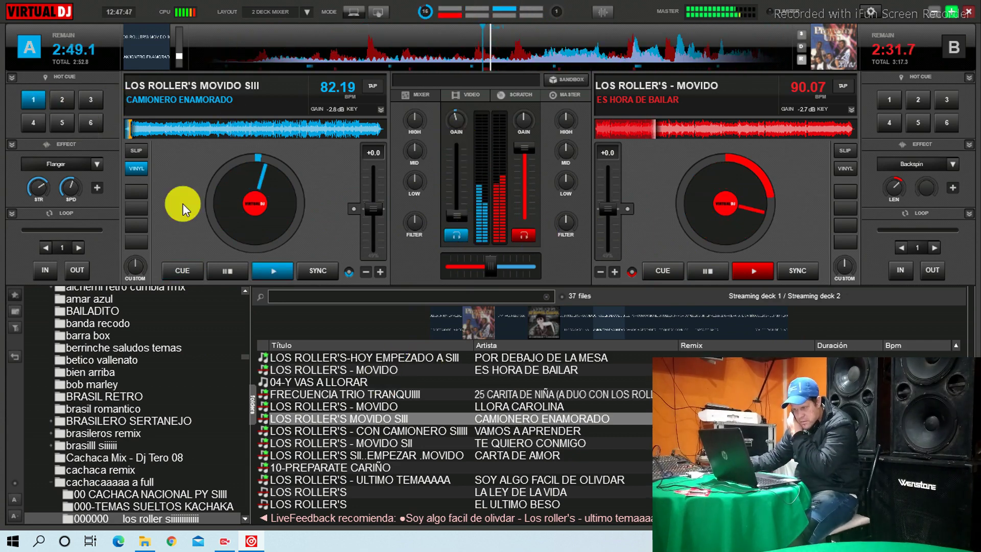
{"action": "left_click", "coordinate": [183, 268]}
{"action": "left_click", "coordinate": [454, 235]}
Sync deck A to deck B, ease its pitch to +4.8 for 86.14 BPM, and raise its volume to full.
{"action": "left_click", "coordinate": [316, 271]}
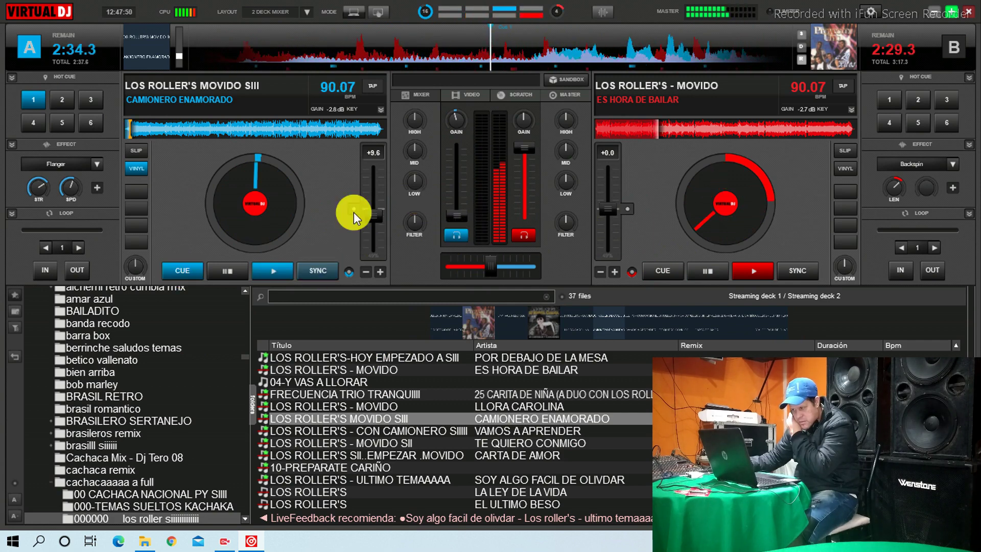
{"action": "left_click_drag", "start_coordinate": [372, 218], "coordinate": [371, 215]}
{"action": "left_click_drag", "start_coordinate": [457, 215], "coordinate": [471, 77]}
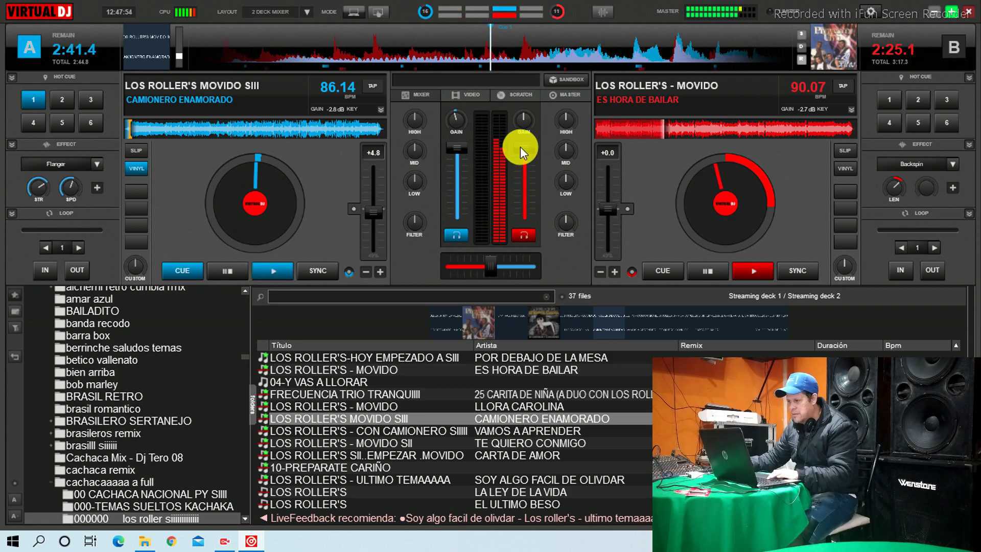
Bring in deck A, pull deck B's volume all the way down and return deck B to its cue point.
{"action": "mouse_move", "coordinate": [520, 146]}
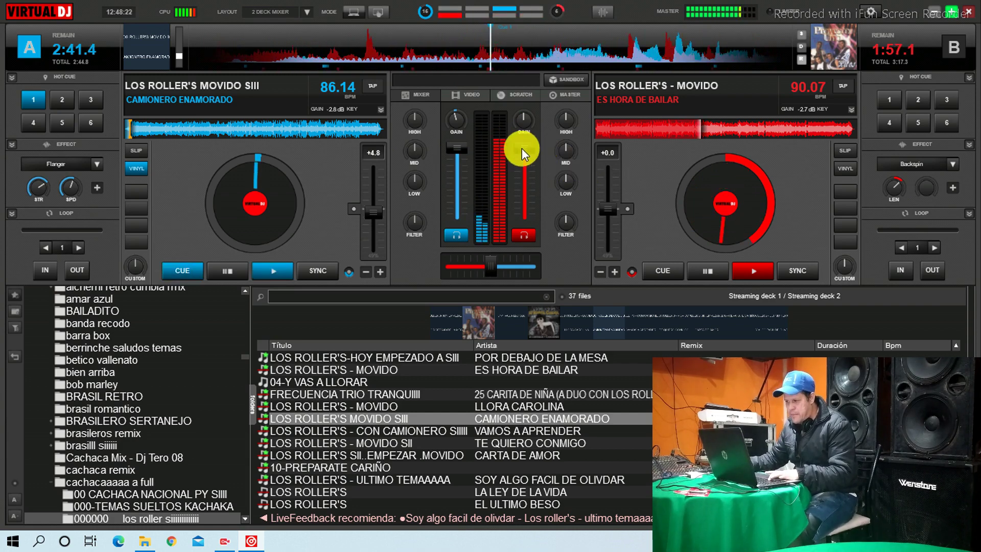
{"action": "scroll", "coordinate": [454, 124], "scroll_direction": "up", "scroll_amount": 1}
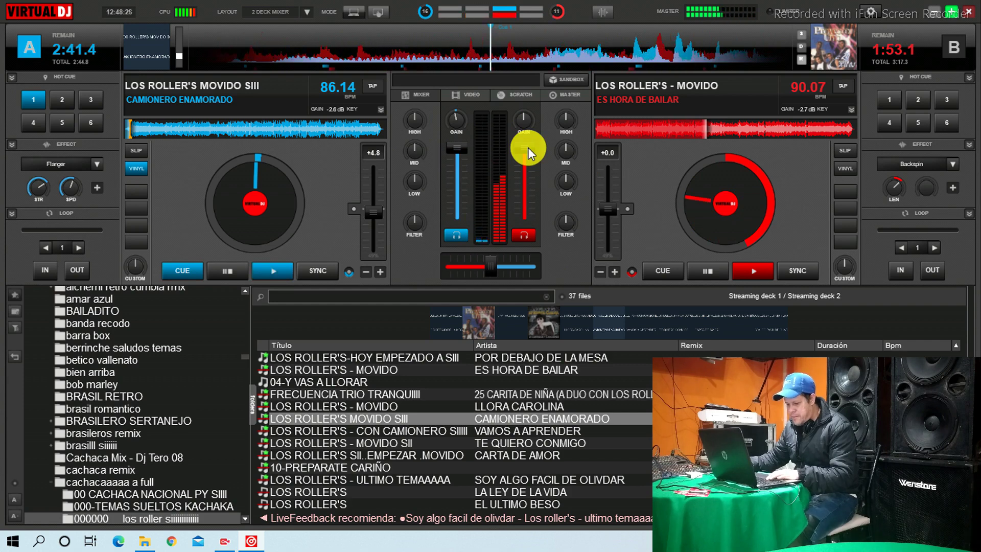
{"action": "key", "text": "space"}
{"action": "left_click_drag", "start_coordinate": [528, 148], "coordinate": [516, 542]}
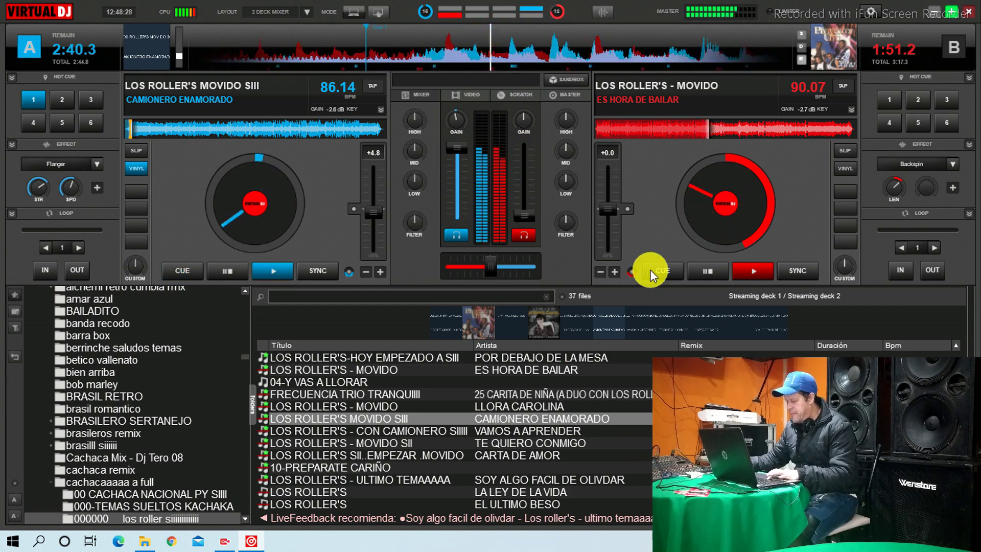
{"action": "left_click", "coordinate": [652, 275]}
{"action": "left_click", "coordinate": [753, 271]}
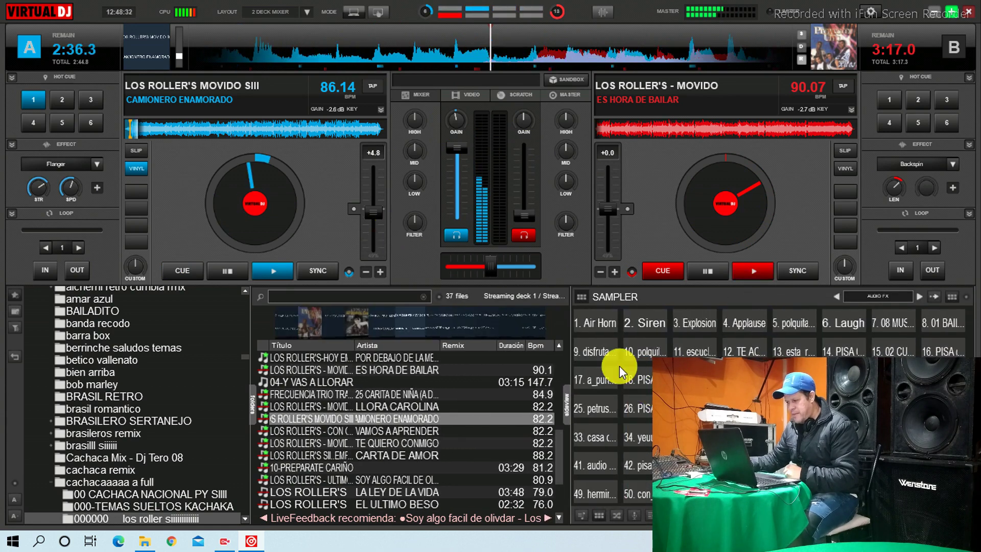
Trigger sampler pads 9 and 7 over deck A while easing its pitch to +2.2 for 83.99 BPM.
{"action": "left_click", "coordinate": [601, 355]}
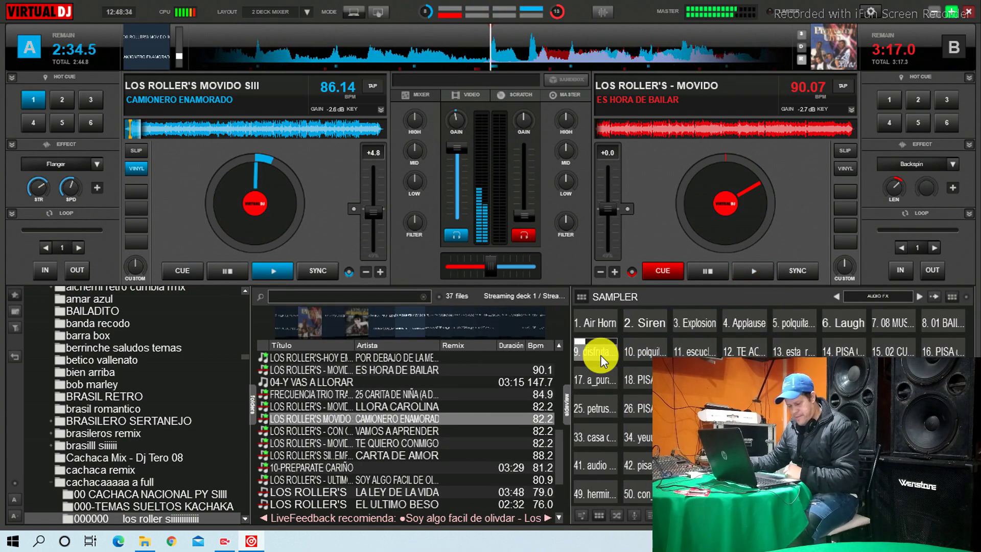
{"action": "left_click", "coordinate": [354, 208]}
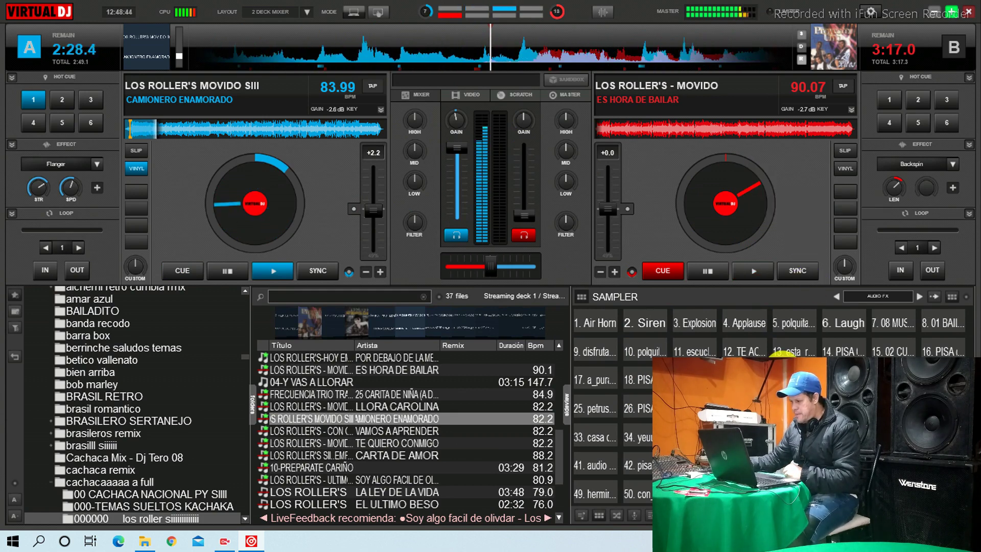
{"action": "left_click", "coordinate": [889, 326]}
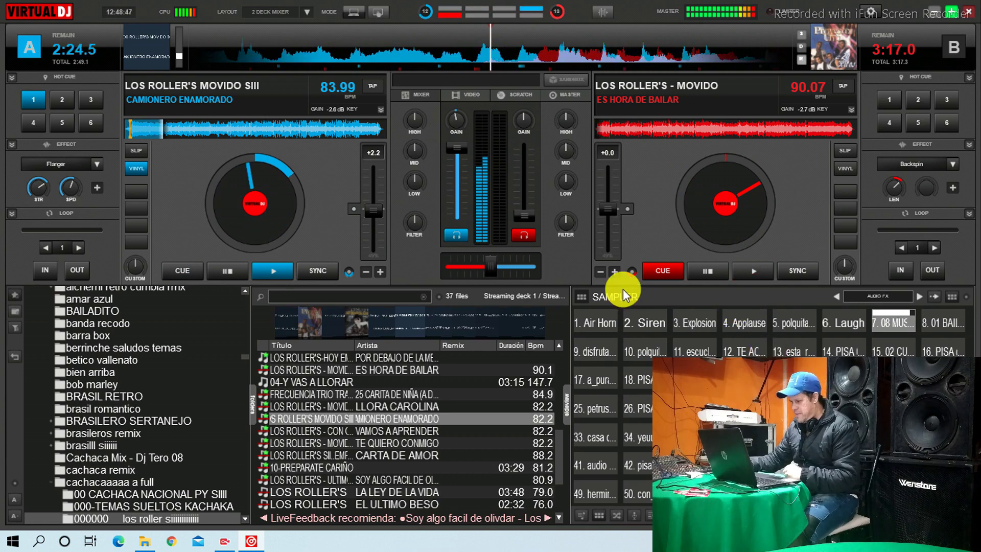
{"action": "left_click", "coordinate": [568, 412]}
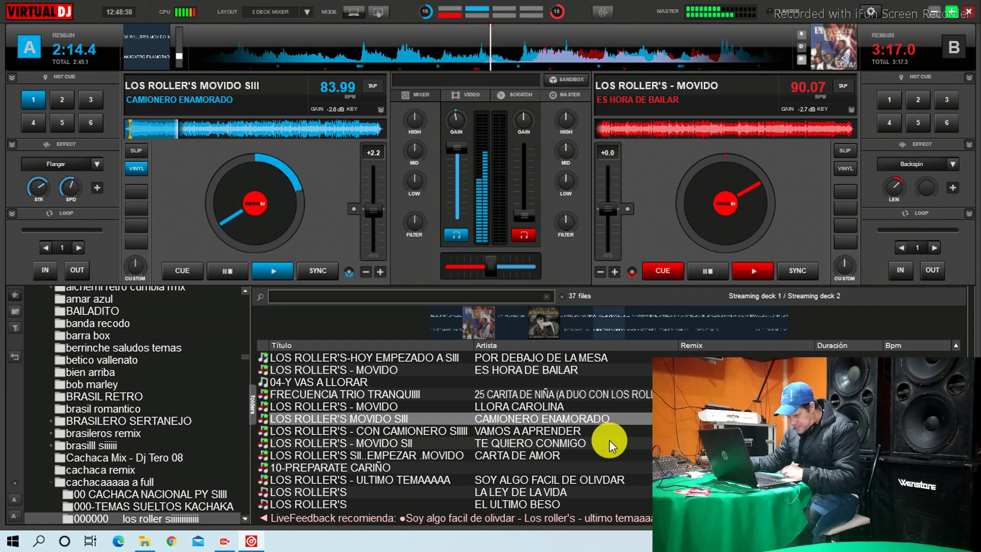
Search the library for "movid" and load "QUE TE PASO SIII MOVIDO" onto deck B.
{"action": "scroll", "coordinate": [610, 440], "scroll_direction": "down", "scroll_amount": 3}
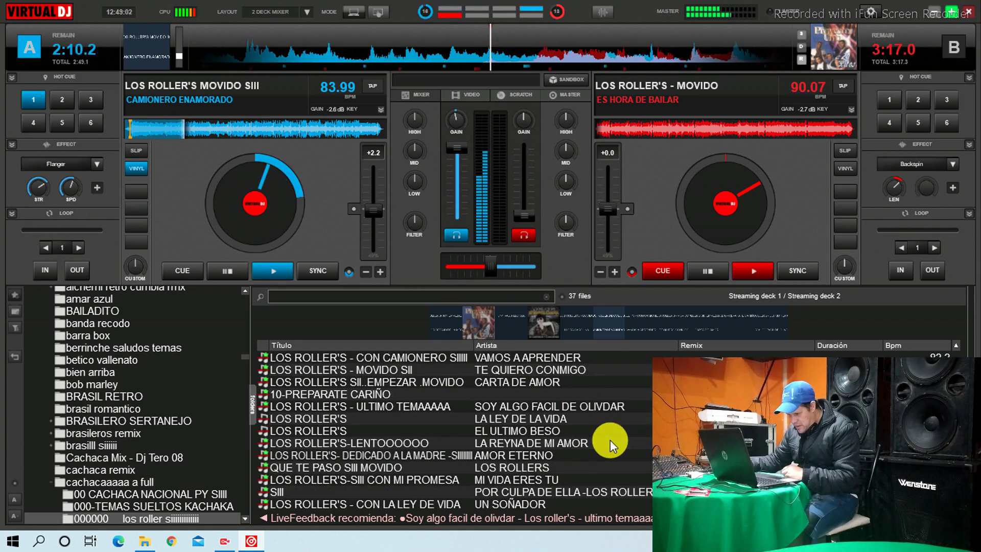
{"action": "scroll", "coordinate": [610, 440], "scroll_direction": "down", "scroll_amount": 8}
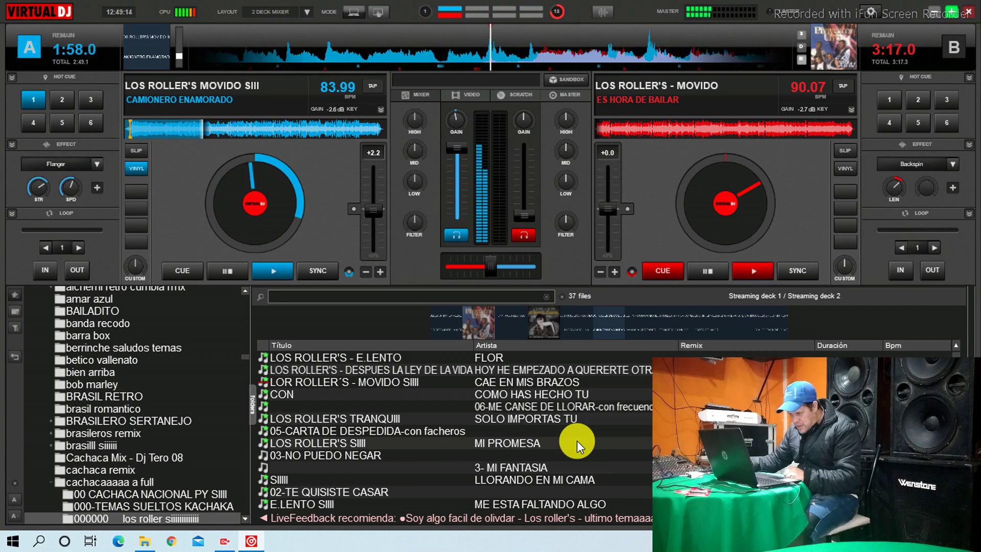
{"action": "scroll", "coordinate": [577, 441], "scroll_direction": "down", "scroll_amount": 1}
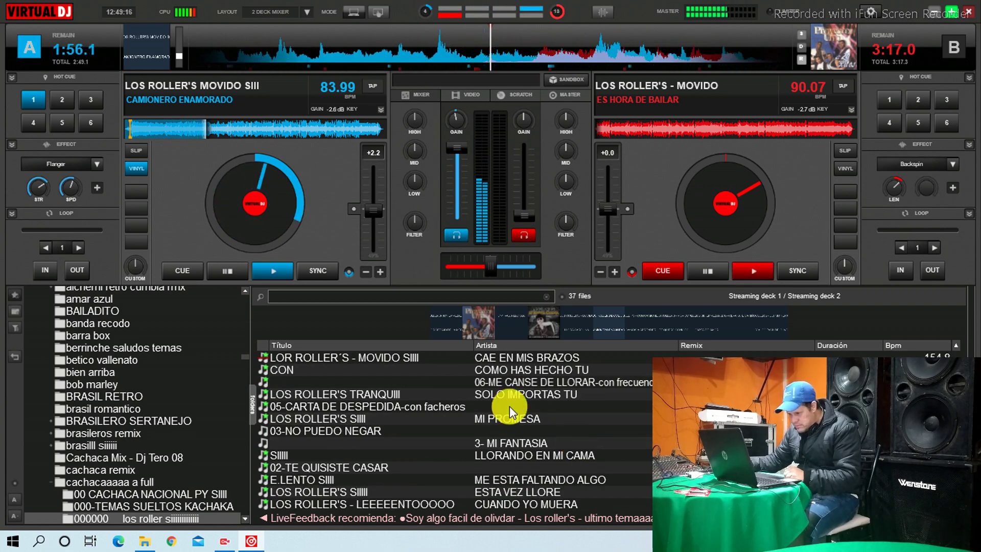
{"action": "left_click", "coordinate": [322, 296]}
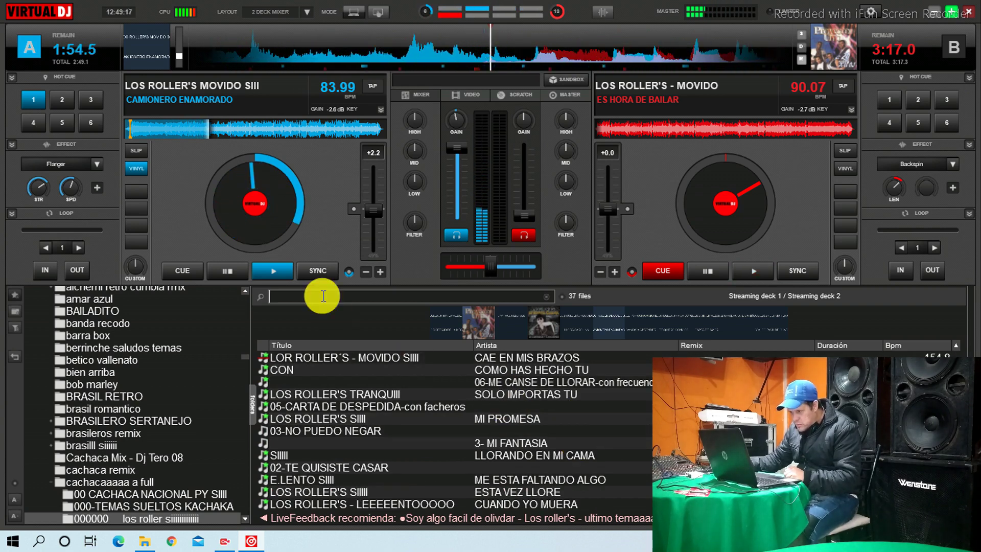
{"action": "type", "text": "movid"}
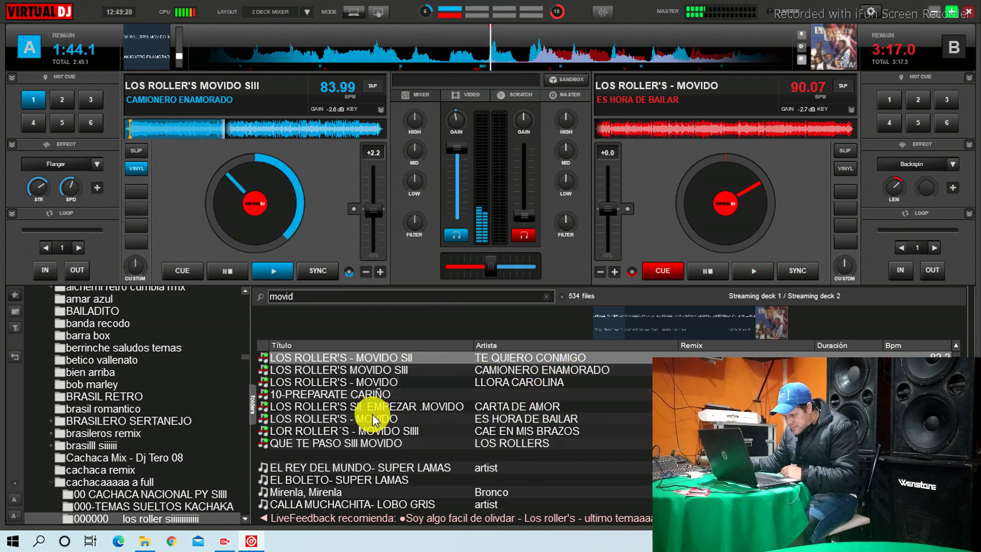
{"action": "left_click", "coordinate": [353, 443]}
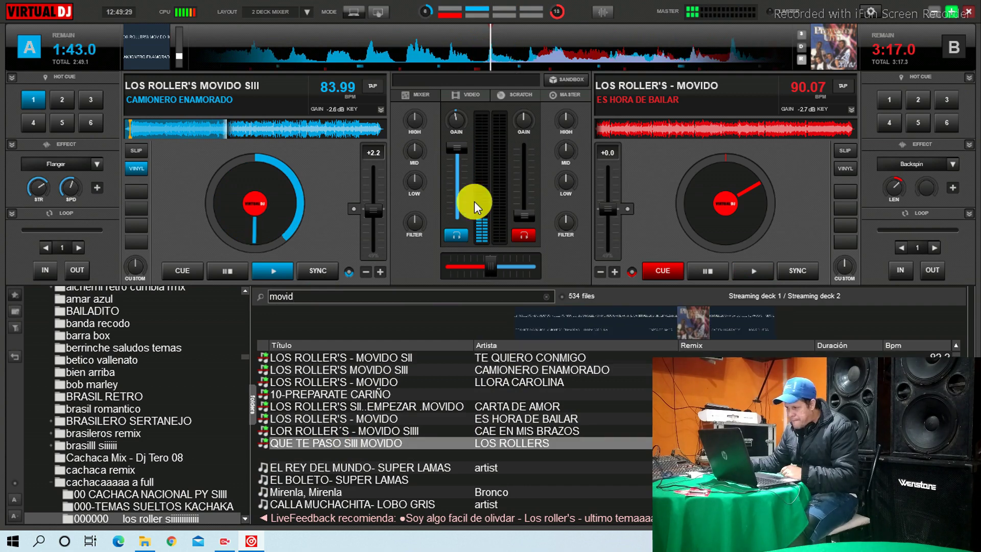
{"action": "left_click_drag", "start_coordinate": [474, 201], "coordinate": [602, 212]}
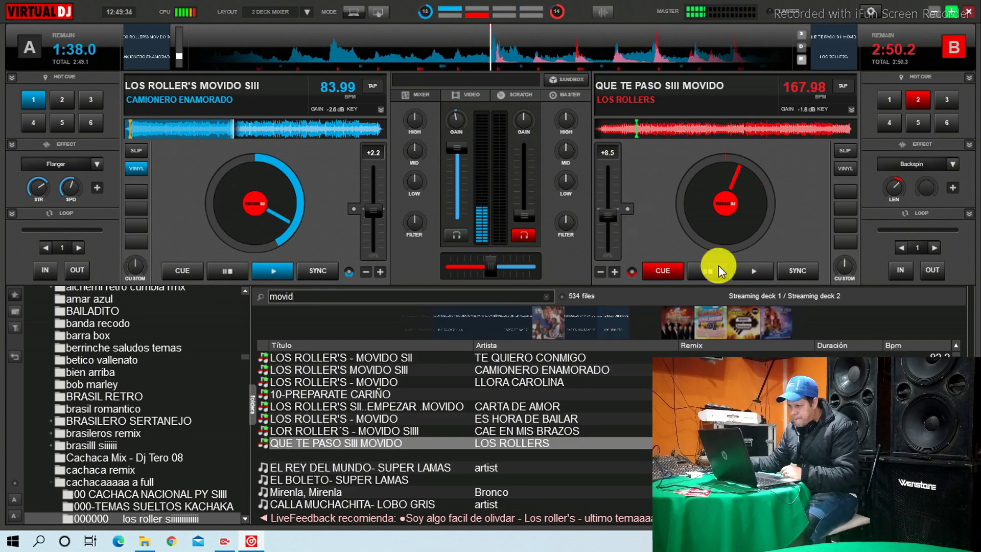
Preview deck B in the headphones from its start, from hot cue 2 and from a point near the beginning.
{"action": "left_click", "coordinate": [754, 269]}
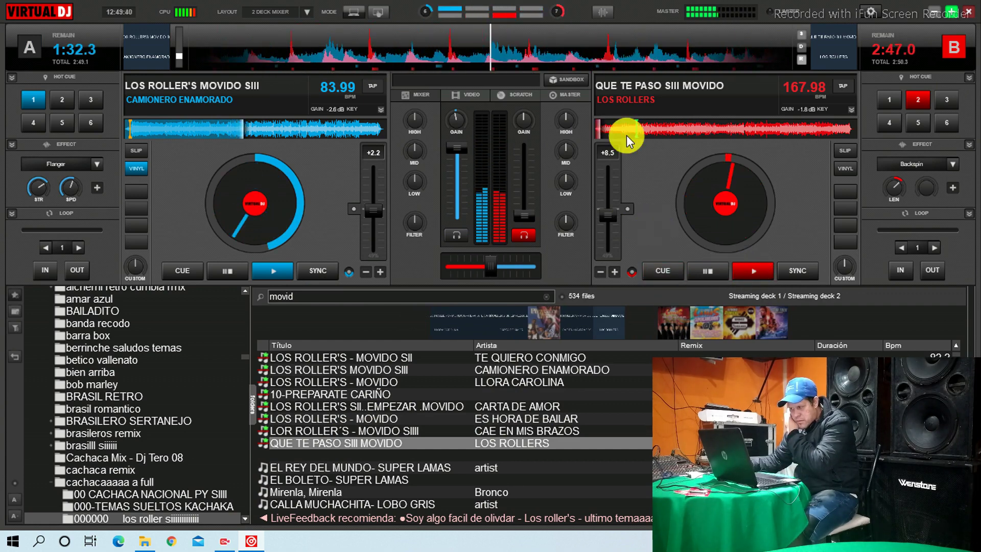
{"action": "left_click", "coordinate": [917, 100]}
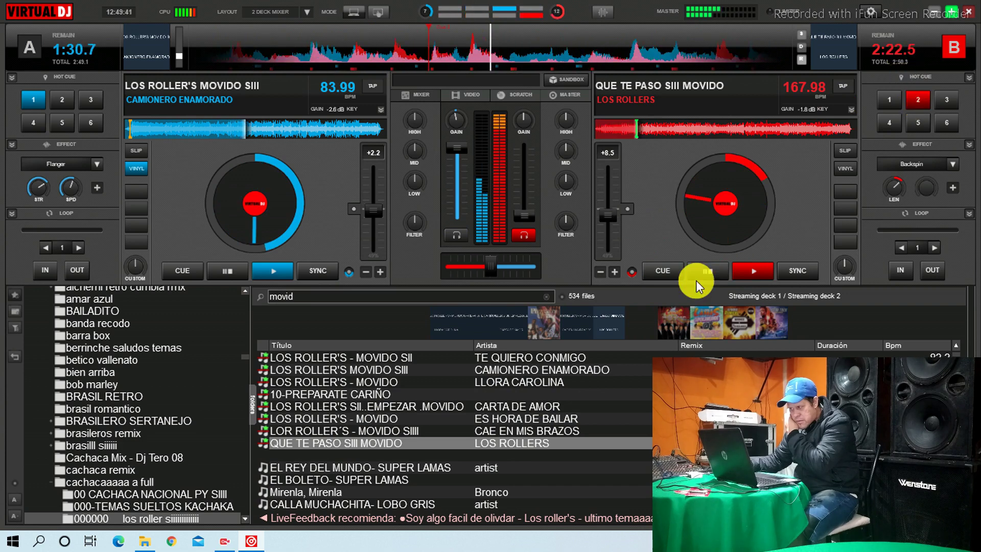
{"action": "left_click", "coordinate": [666, 269]}
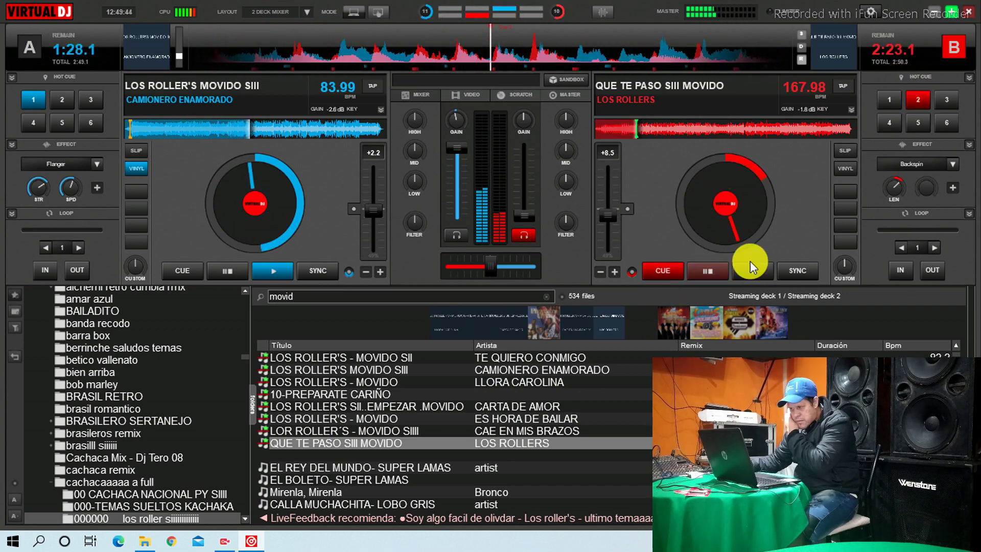
{"action": "left_click", "coordinate": [602, 132]}
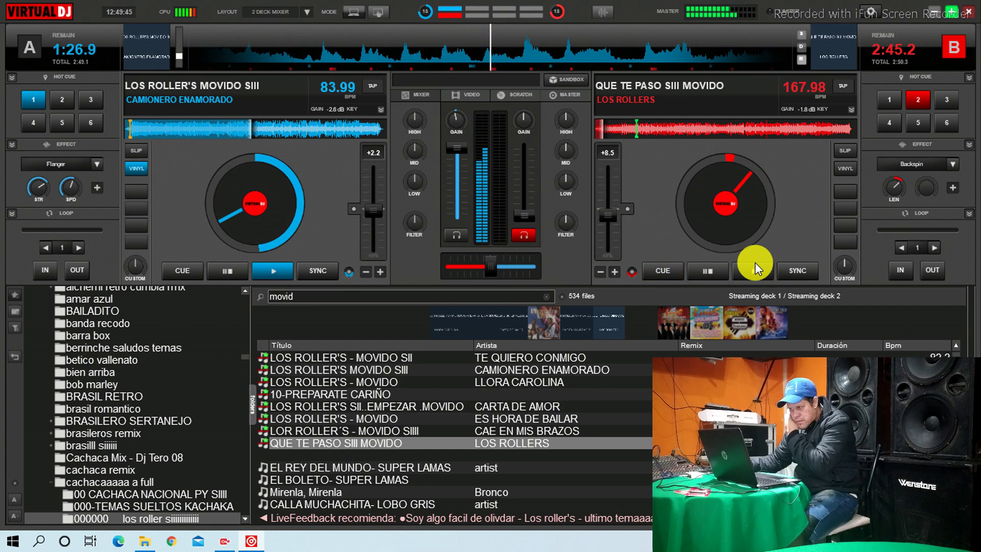
{"action": "left_click", "coordinate": [755, 262]}
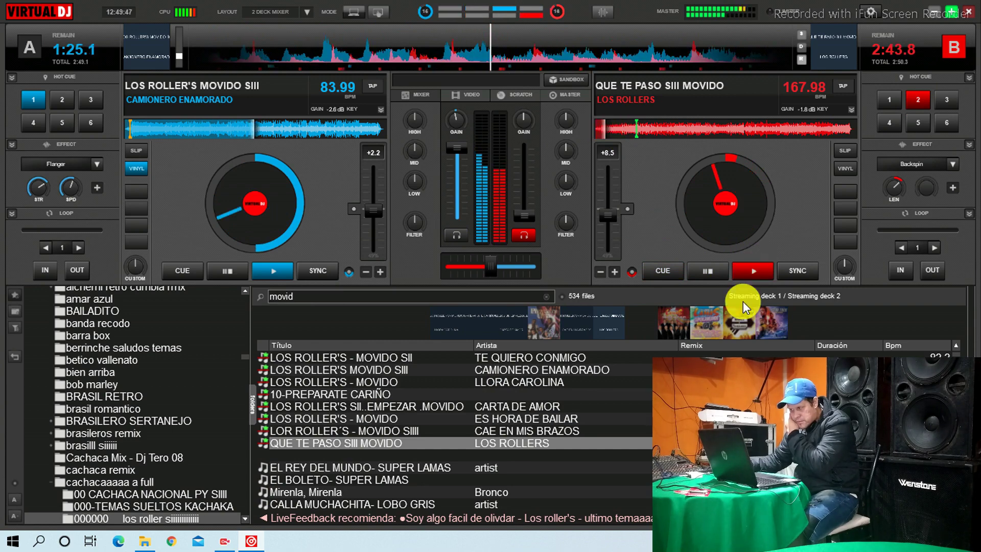
{"action": "left_click", "coordinate": [706, 269]}
Shift deck B's playback position along the waveform, replay its intro from the very start and stop it at the cue point.
{"action": "left_click_drag", "start_coordinate": [535, 51], "coordinate": [618, 52]}
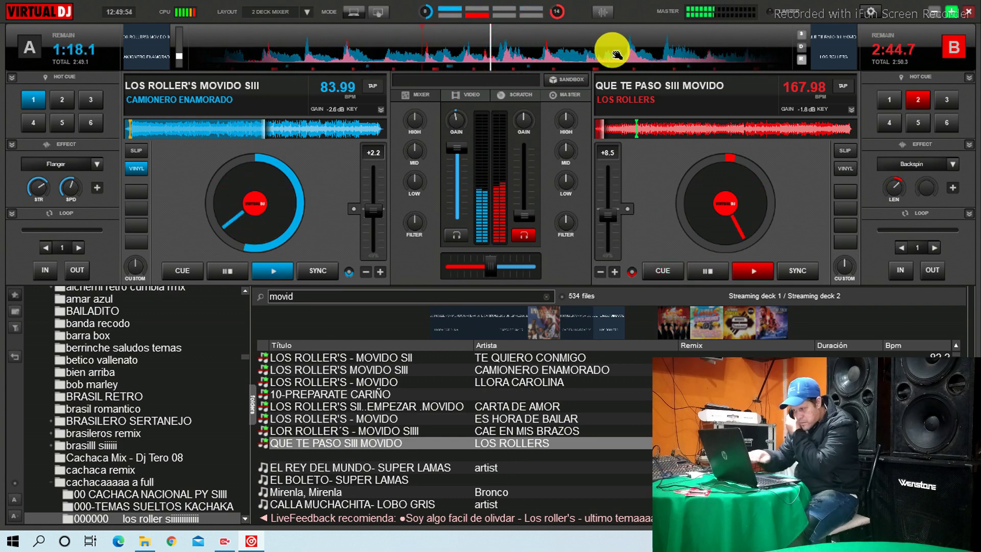
{"action": "key", "text": "space"}
{"action": "left_click", "coordinate": [595, 133]}
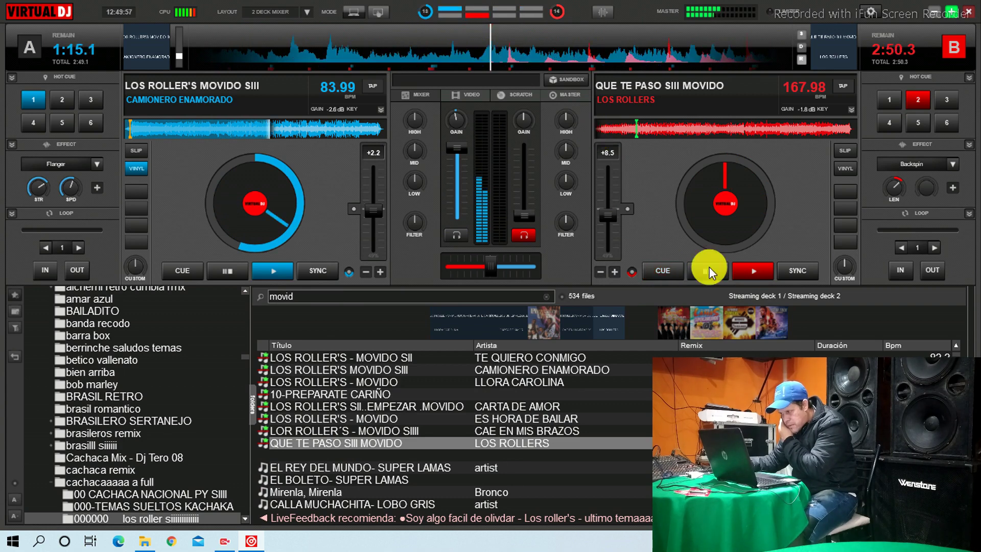
{"action": "left_click", "coordinate": [670, 268]}
{"action": "left_click", "coordinate": [669, 270]}
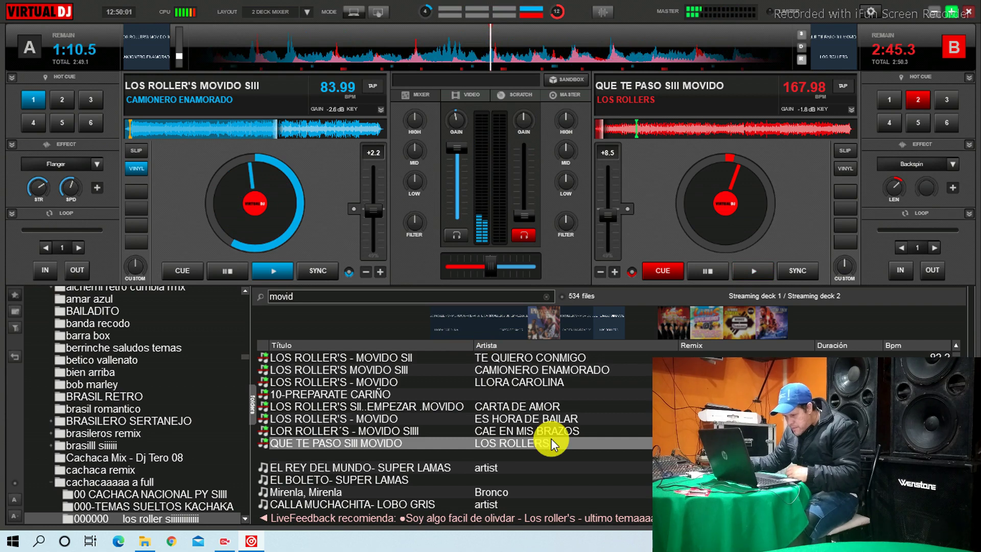
Search for "soy", load "SOY ALGO FACIL DE OLIVDAR" onto deck B and ease its pitch to +2.9 for 83.26 BPM.
{"action": "scroll", "coordinate": [554, 432], "scroll_direction": "down", "scroll_amount": 2}
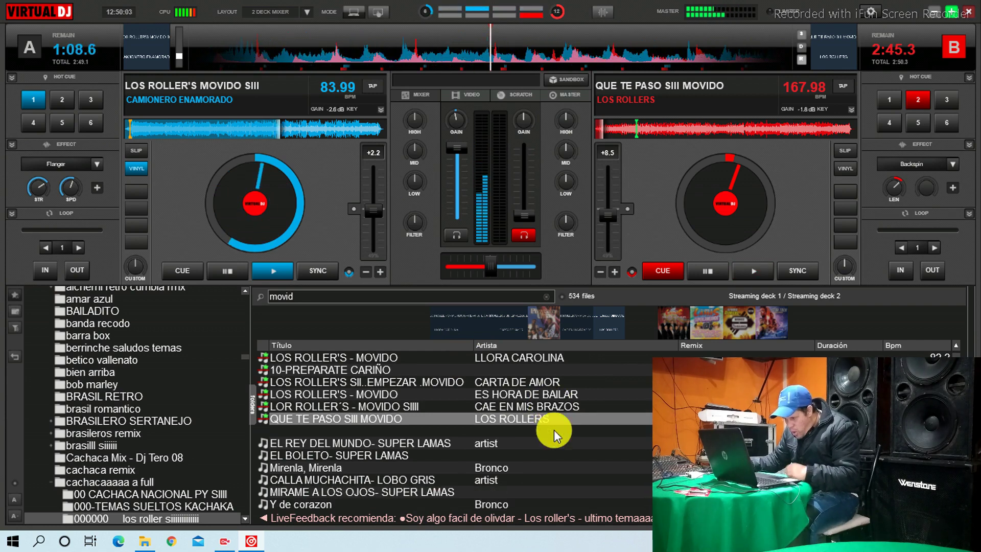
{"action": "scroll", "coordinate": [308, 457], "scroll_direction": "up", "scroll_amount": 2}
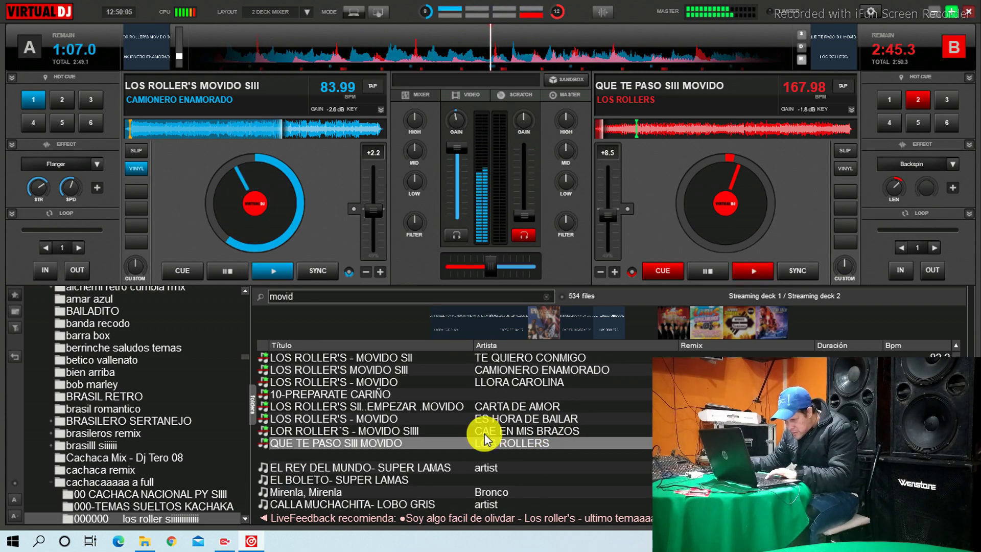
{"action": "key", "text": "Escape"}
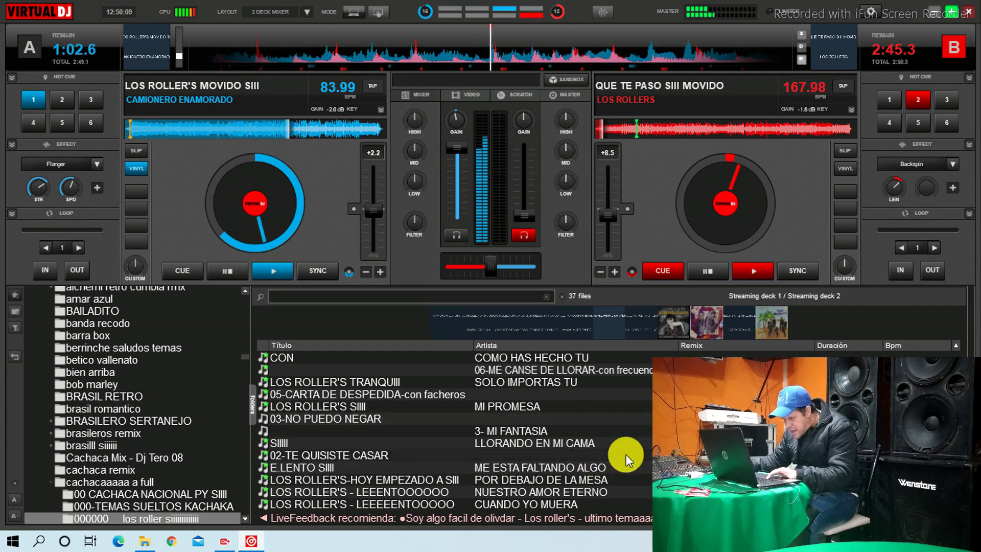
{"action": "scroll", "coordinate": [626, 454], "scroll_direction": "up", "scroll_amount": 2}
{"action": "left_click", "coordinate": [327, 295]}
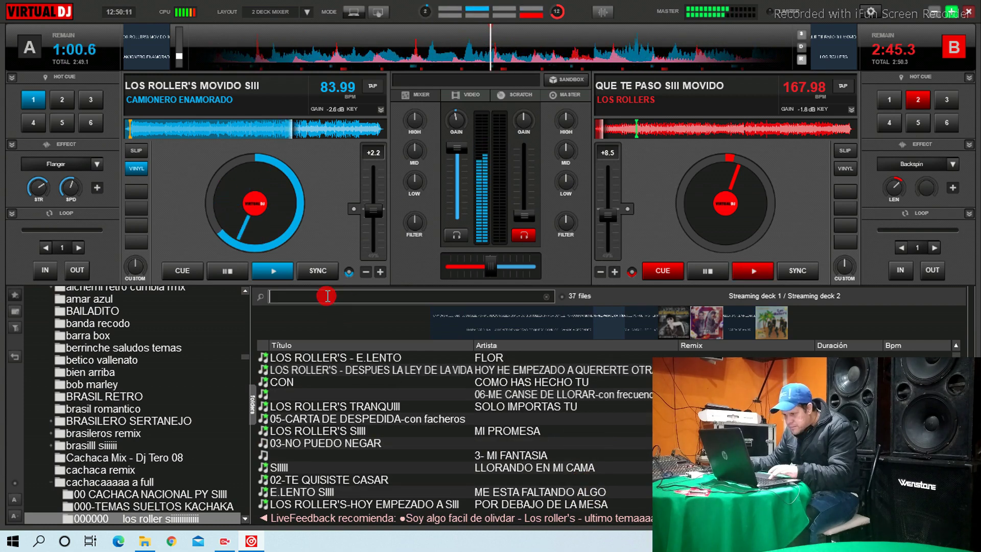
{"action": "type", "text": "soy"}
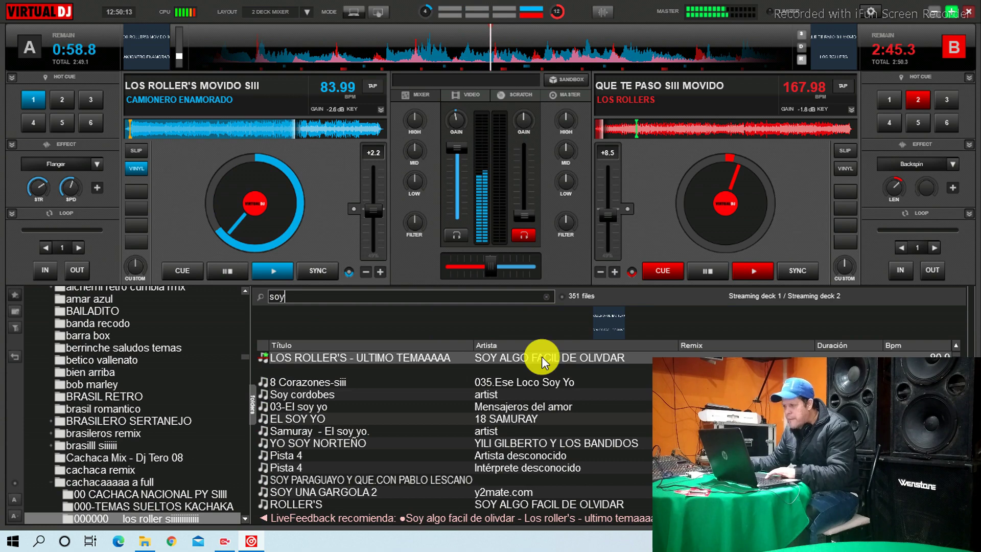
{"action": "left_click", "coordinate": [542, 356]}
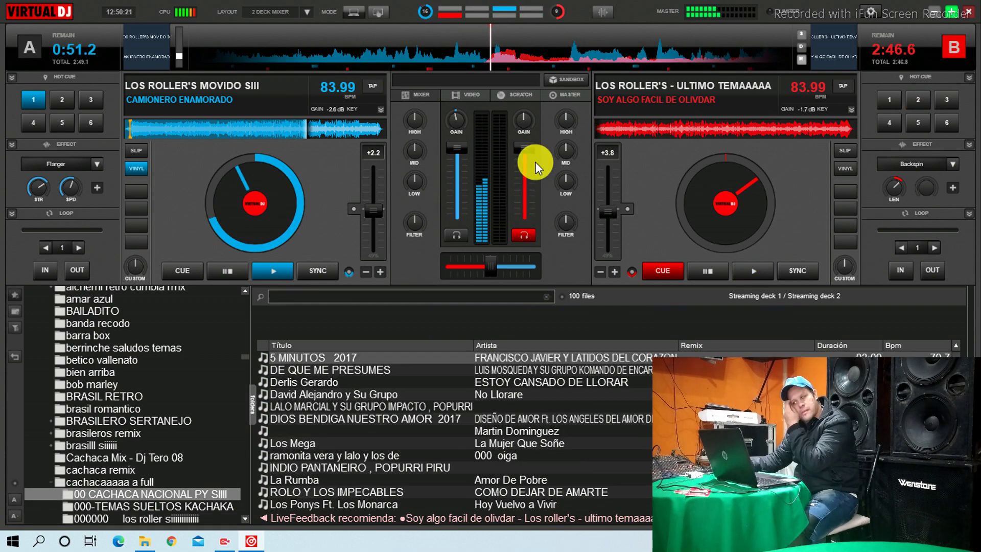
{"action": "left_click", "coordinate": [629, 209]}
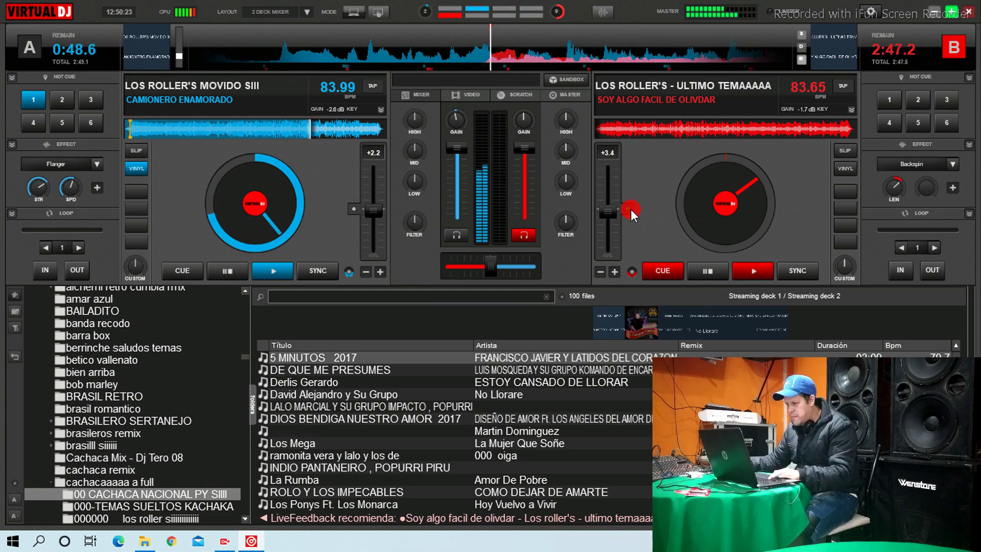
{"action": "key", "text": "space"}
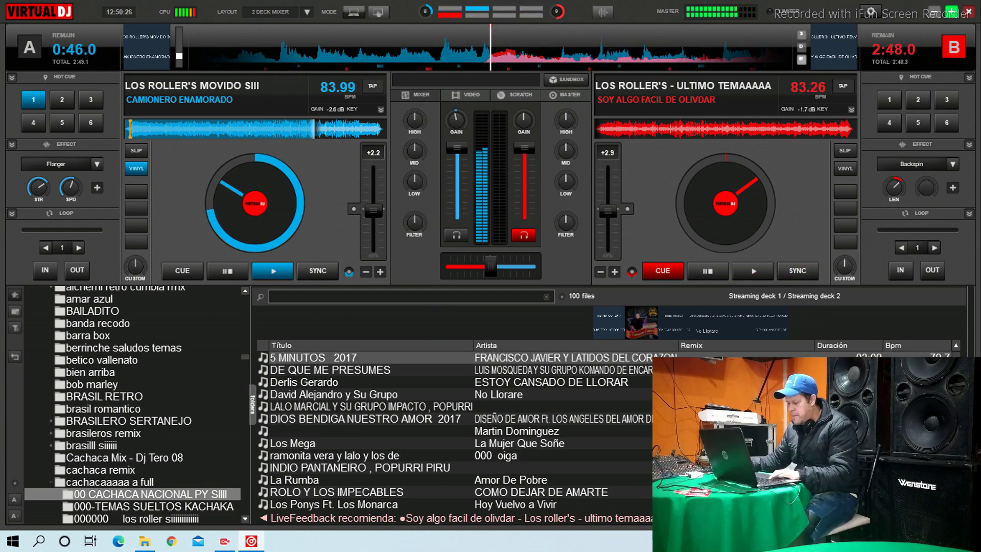
Trigger sampler pad 9 and end deck A by dropping its pitch to -49.0 and fading its volume out under deck B.
{"action": "left_click", "coordinate": [969, 403]}
{"action": "left_click", "coordinate": [587, 353]}
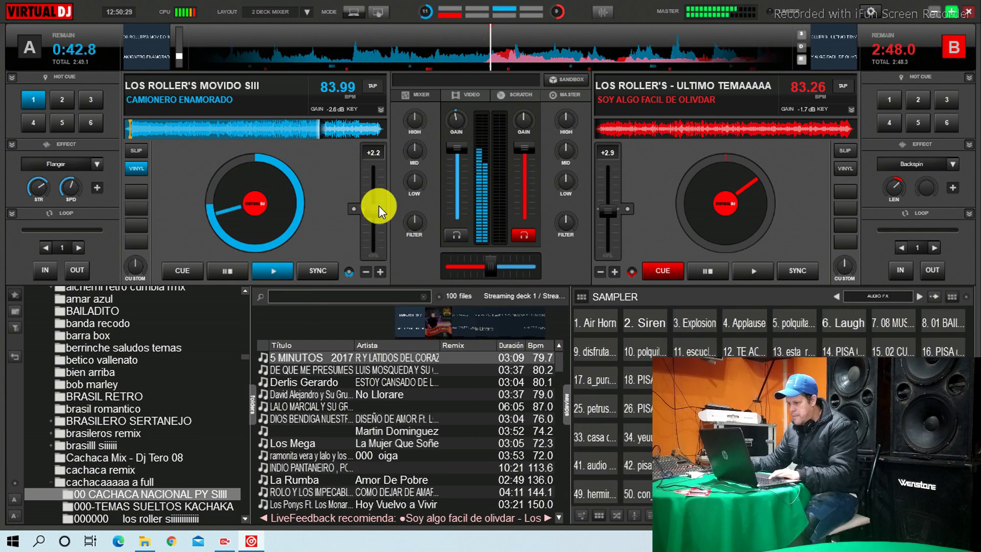
{"action": "left_click_drag", "start_coordinate": [375, 194], "coordinate": [379, 140]}
{"action": "left_click_drag", "start_coordinate": [456, 137], "coordinate": [452, 203]}
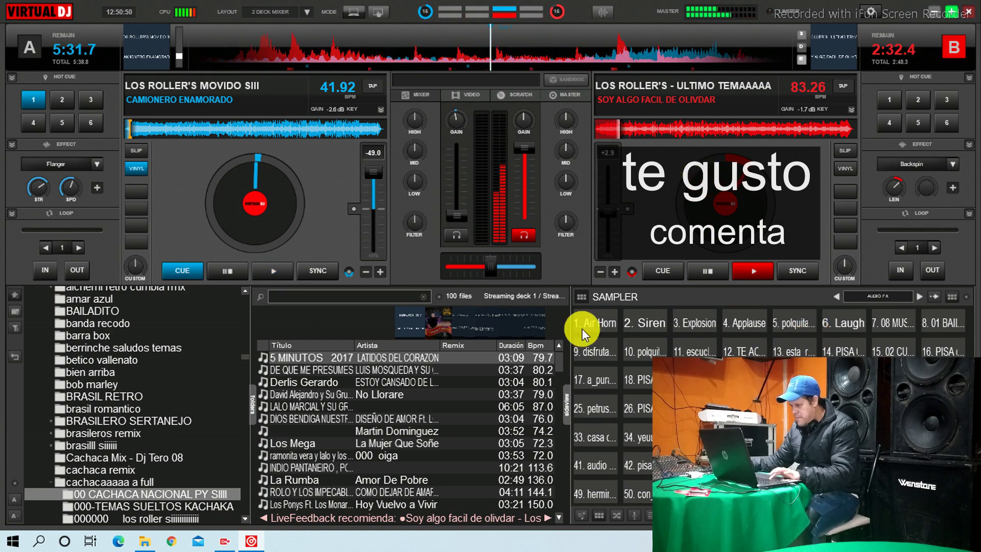
Hide the sampler and reopen the "000000 los roller" folder in the library.
{"action": "left_click", "coordinate": [566, 409]}
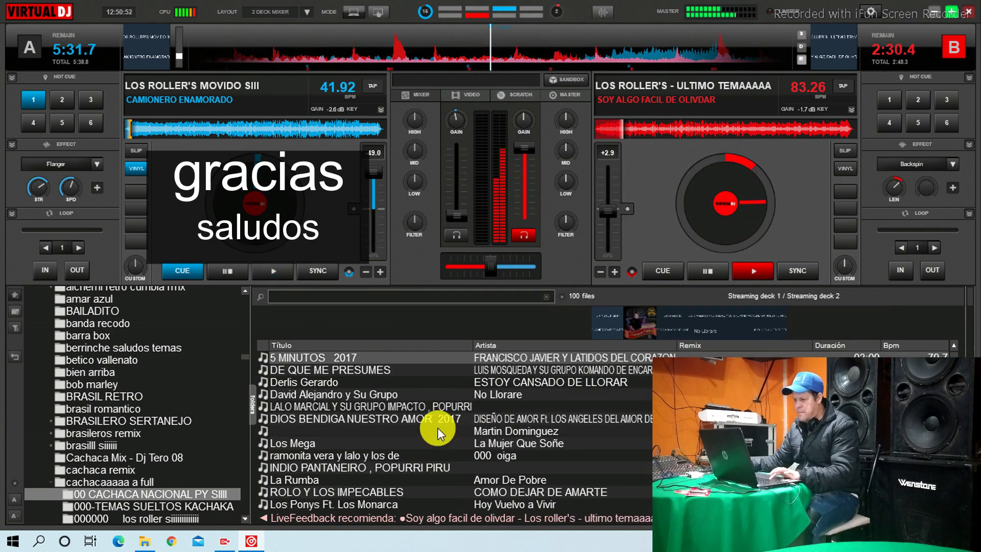
{"action": "left_click", "coordinate": [158, 517]}
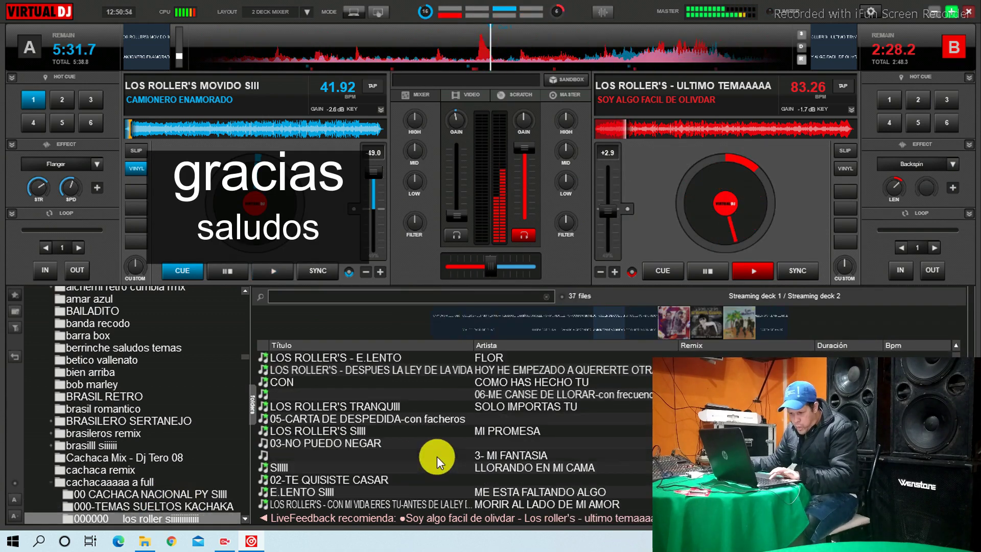
Raise deck B's gain to -0.4 dB, dip its volume slightly and trigger sampler pad 34 over the playing song.
{"action": "scroll", "coordinate": [437, 455], "scroll_direction": "up", "scroll_amount": 1}
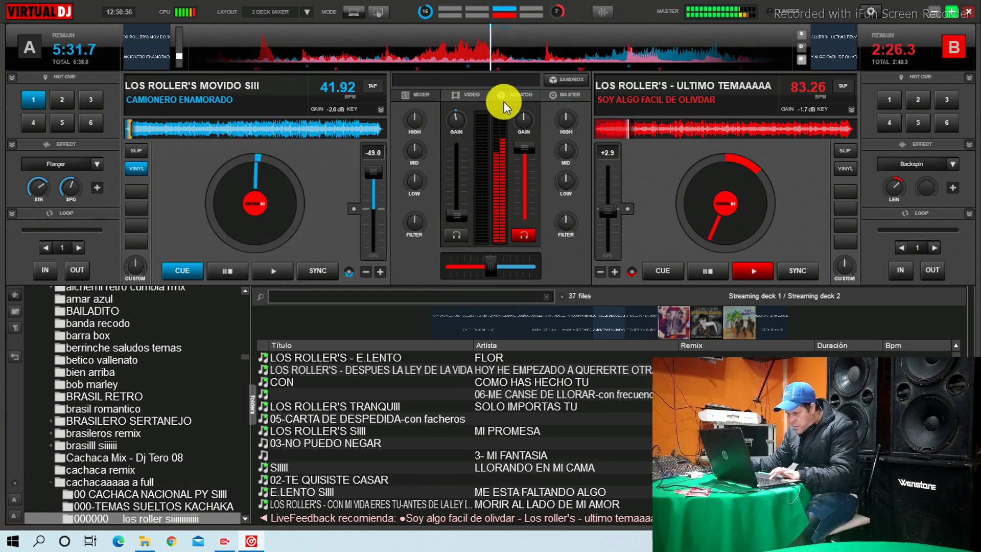
{"action": "left_click_drag", "start_coordinate": [520, 115], "coordinate": [523, 115]}
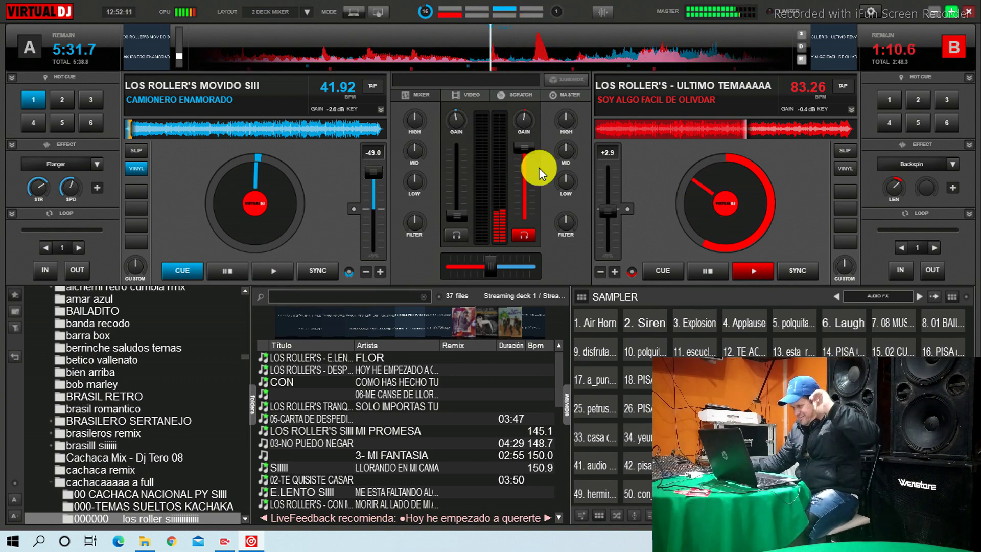
{"action": "left_click_drag", "start_coordinate": [527, 150], "coordinate": [530, 161]}
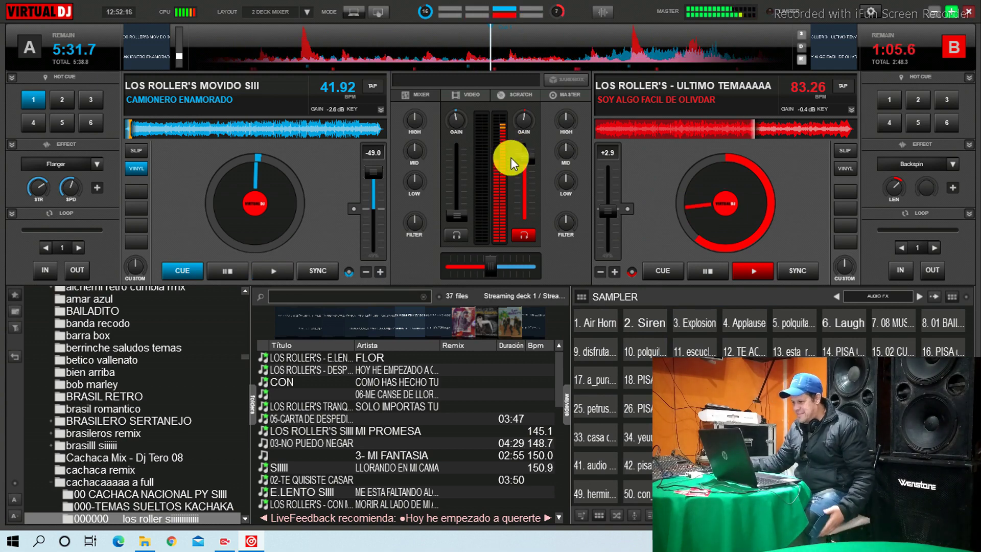
{"action": "left_click", "coordinate": [645, 437]}
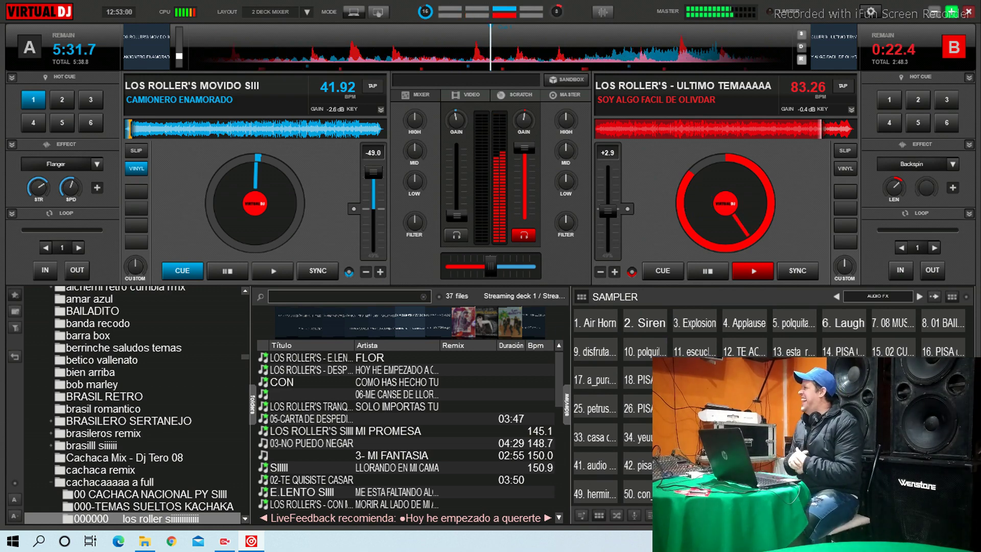
Stop deck B at its cue point and end the MP3 recording of the mix in the recording settings.
{"action": "key", "text": "space"}
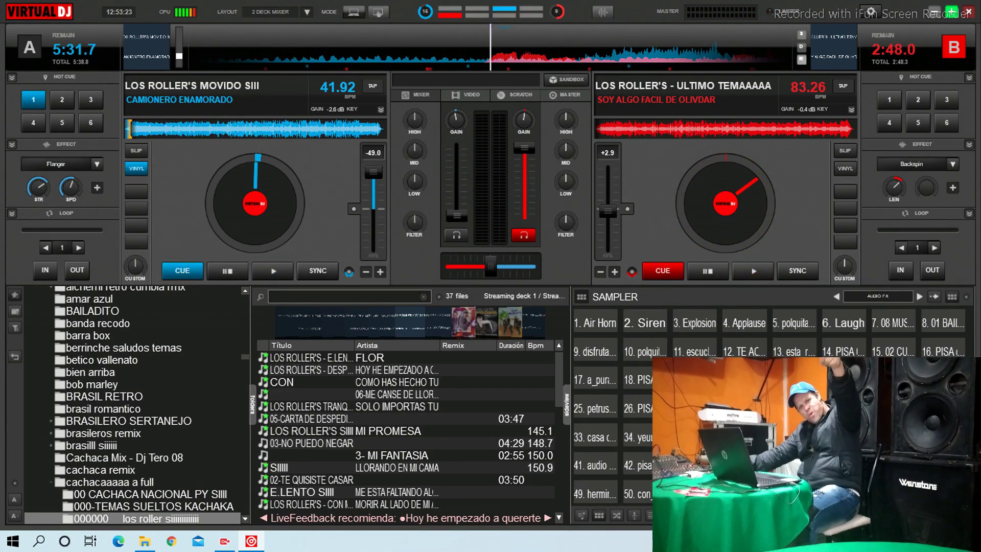
{"action": "left_click", "coordinate": [874, 19]}
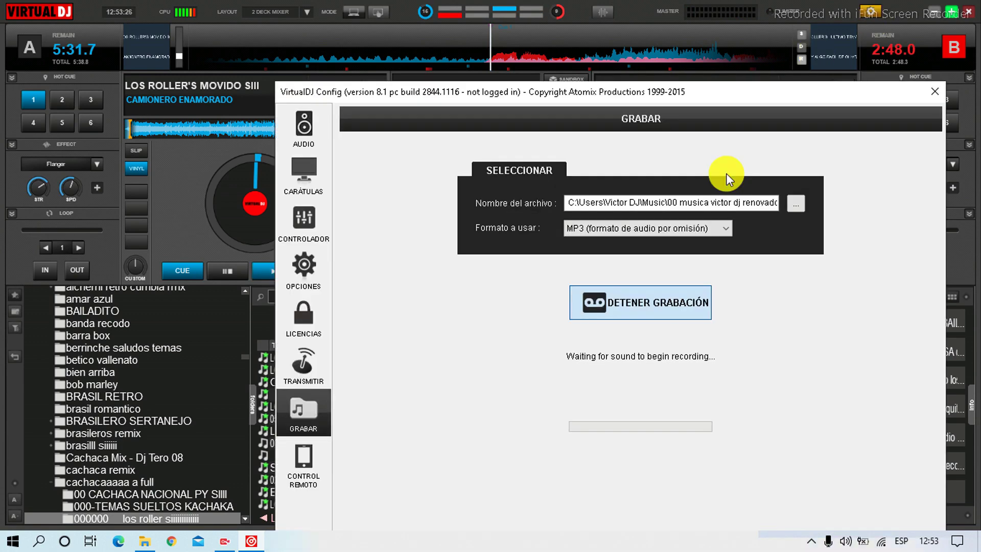
{"action": "left_click", "coordinate": [648, 302]}
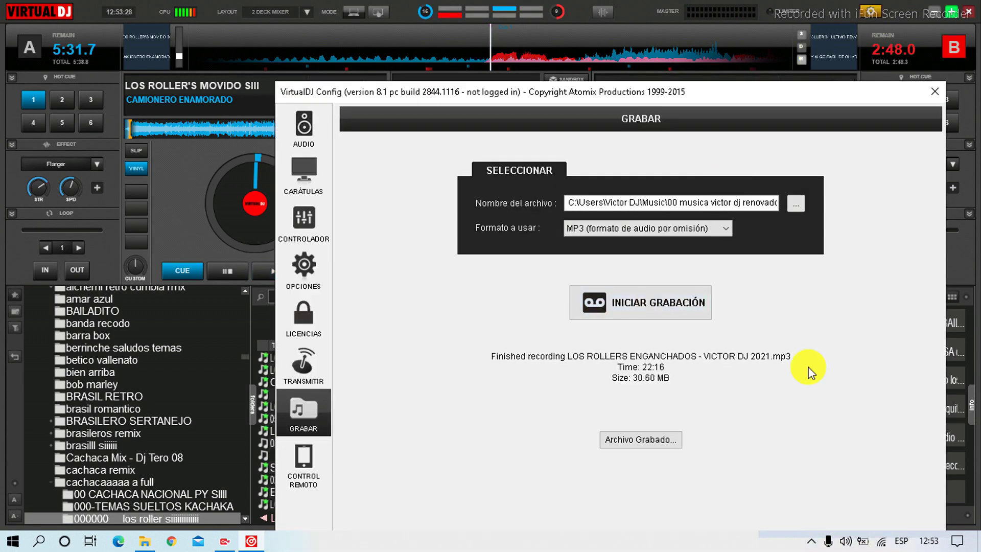